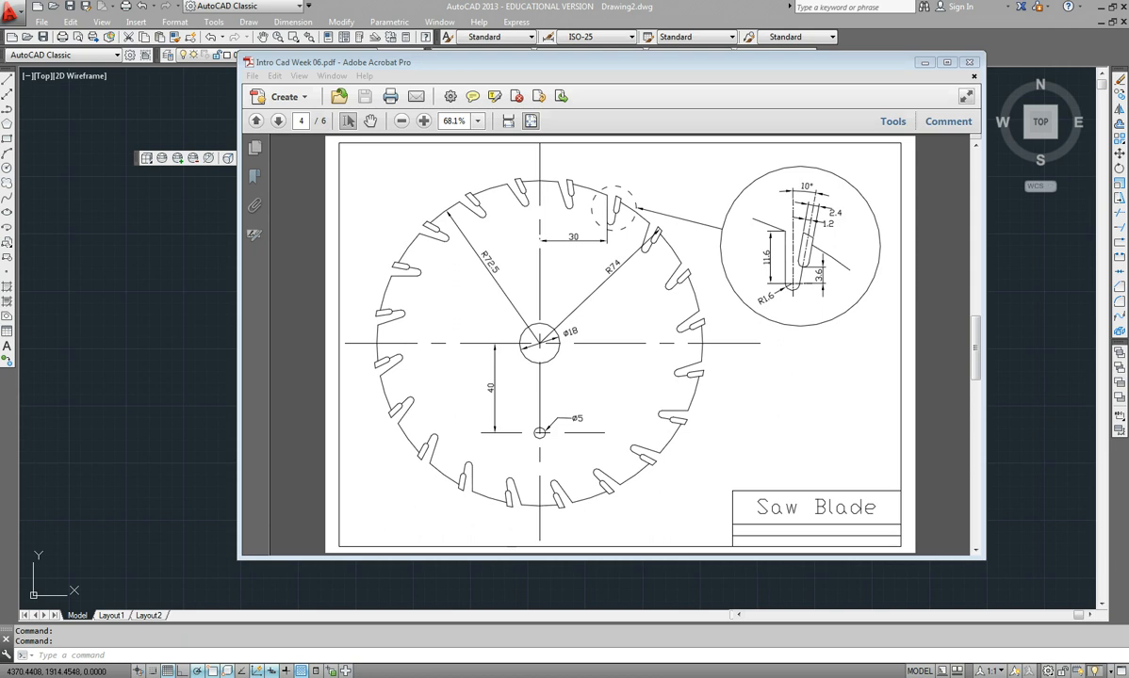
Step: Switch to AutoCAD and draw a vertical centre line in the upper middle of the empty drawing
{"action": "left_click", "coordinate": [142, 371]}
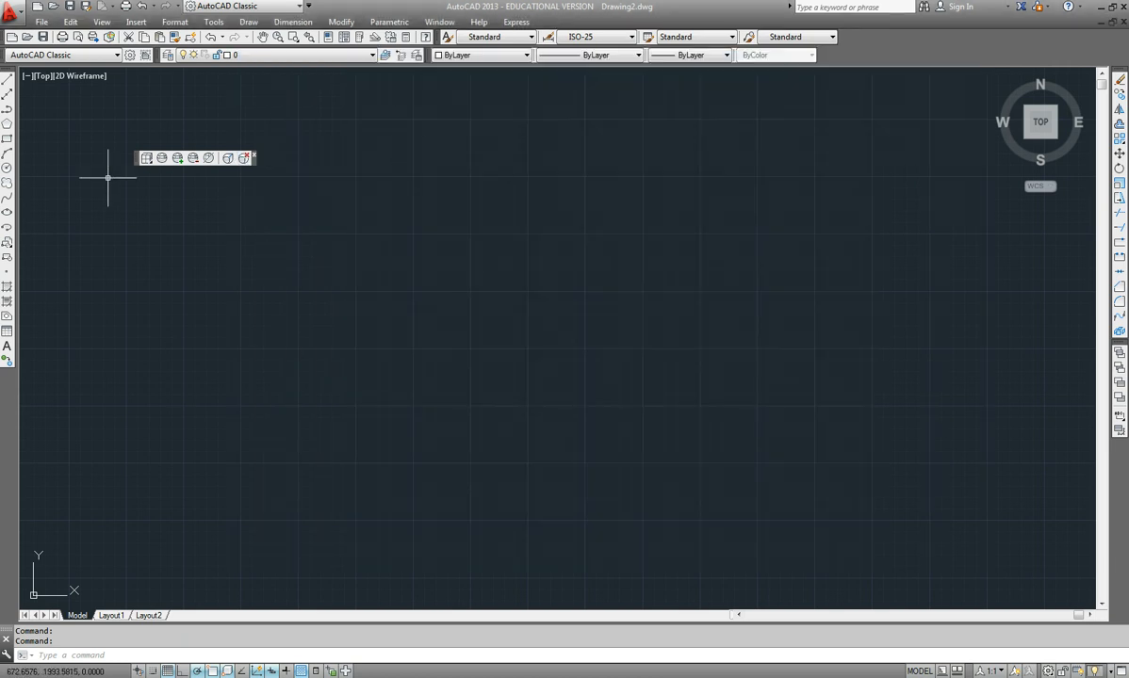
{"action": "left_click", "coordinate": [6, 79]}
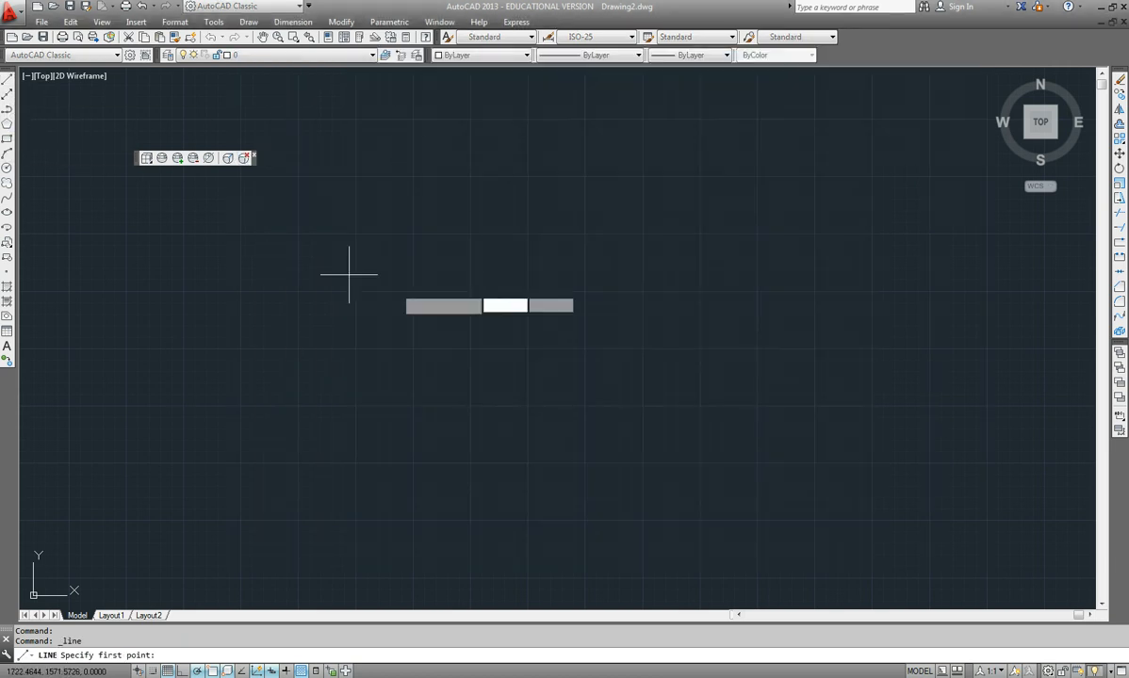
{"action": "left_click", "coordinate": [498, 125]}
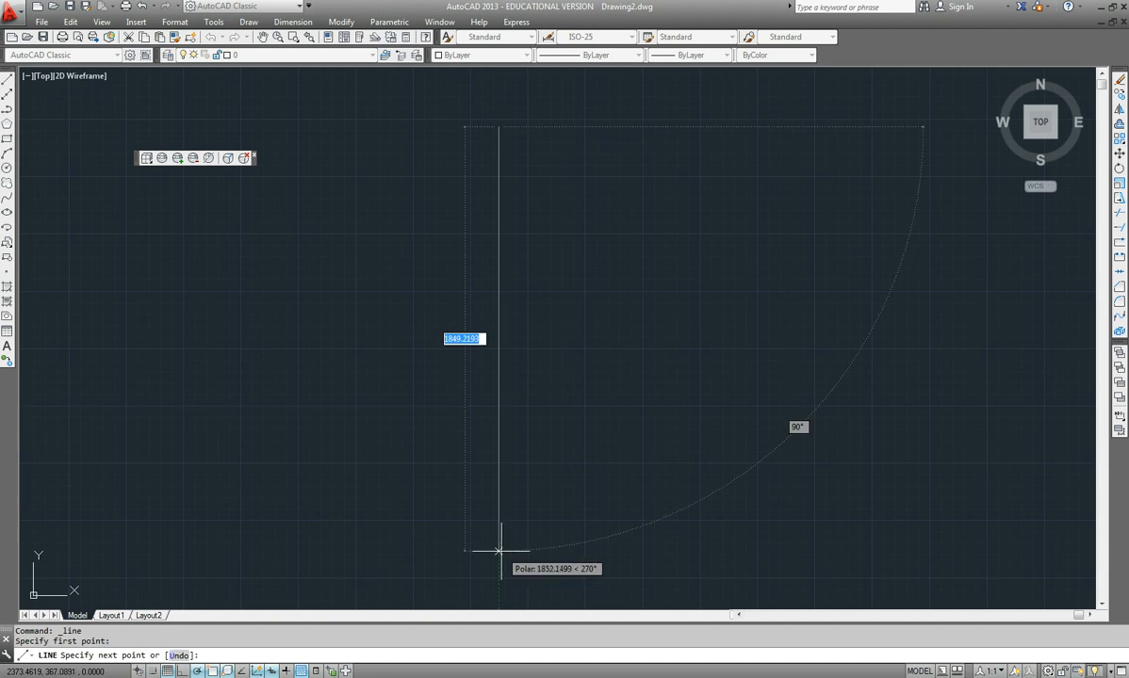
{"action": "left_click", "coordinate": [498, 357]}
{"action": "key", "text": "Return"}
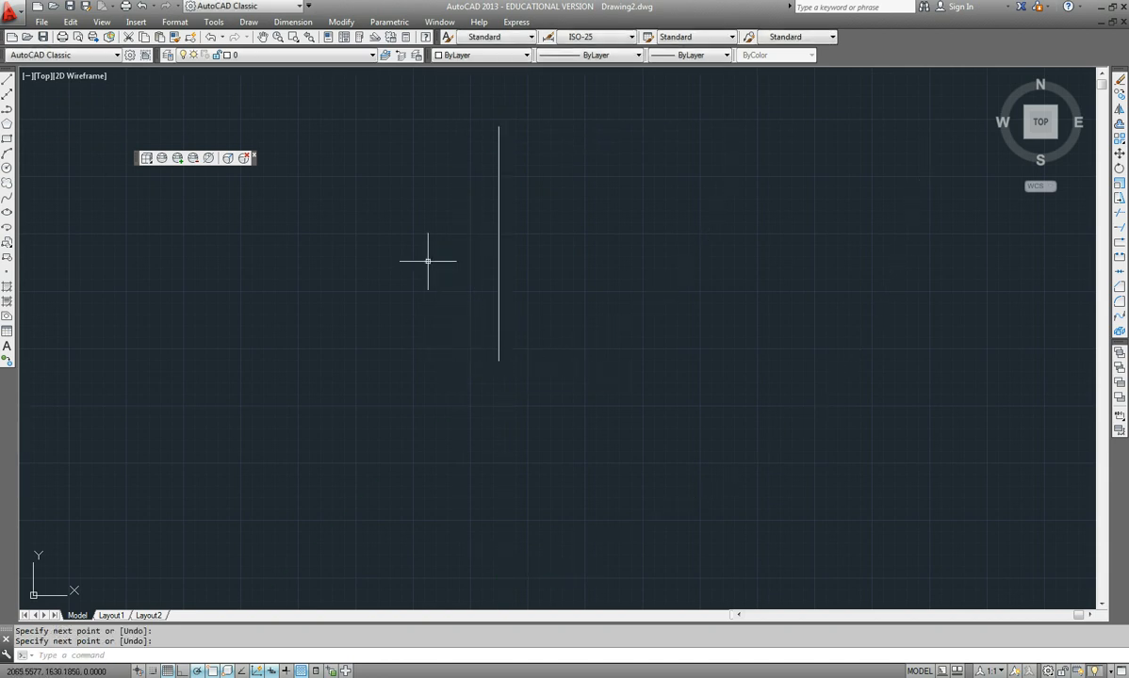
{"action": "left_click", "coordinate": [377, 248]}
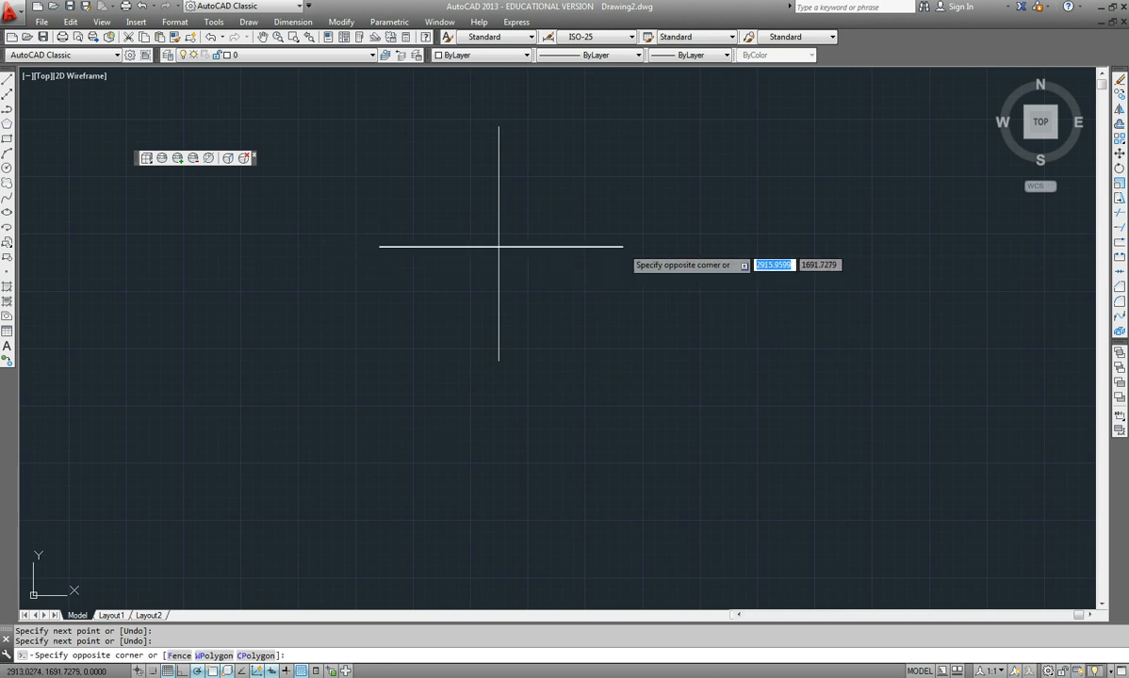
{"action": "key", "text": "Return"}
{"action": "key", "text": "Return"}
{"action": "type", "text": "l"}
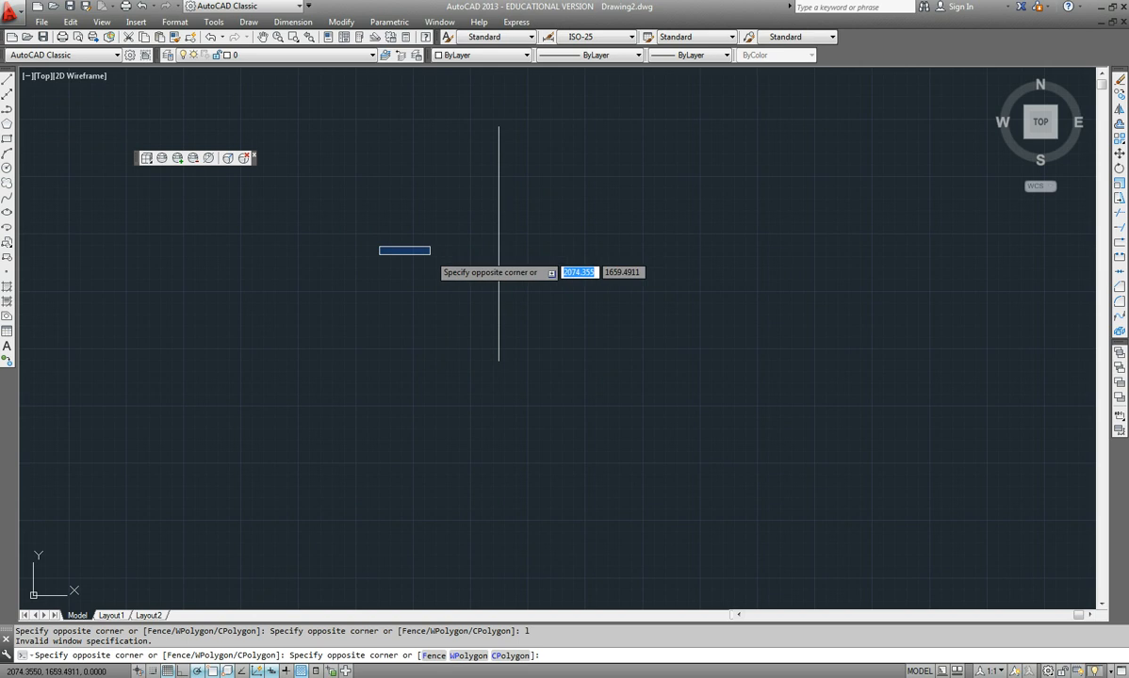
{"action": "key", "text": "Escape"}
Step: Draw a horizontal centre line crossing the vertical line near its middle
{"action": "type", "text": "l"}
{"action": "key", "text": "Return"}
{"action": "left_click", "coordinate": [396, 253]}
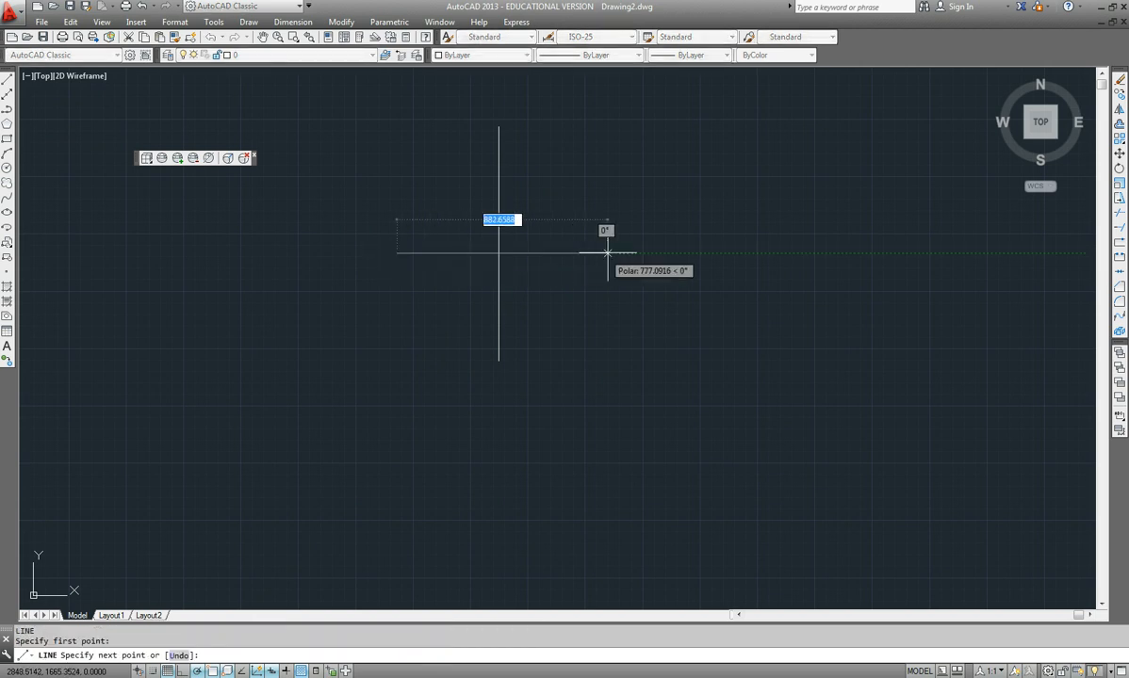
{"action": "left_click", "coordinate": [613, 252]}
{"action": "key", "text": "Escape"}
Step: Consult the saw blade drawing in Intro Cad Week 06.pdf and draw a 72.5 radius circle centred on the centre lines' intersection in AutoCAD
{"action": "scroll", "coordinate": [566, 266], "scroll_direction": "up", "scroll_amount": 2}
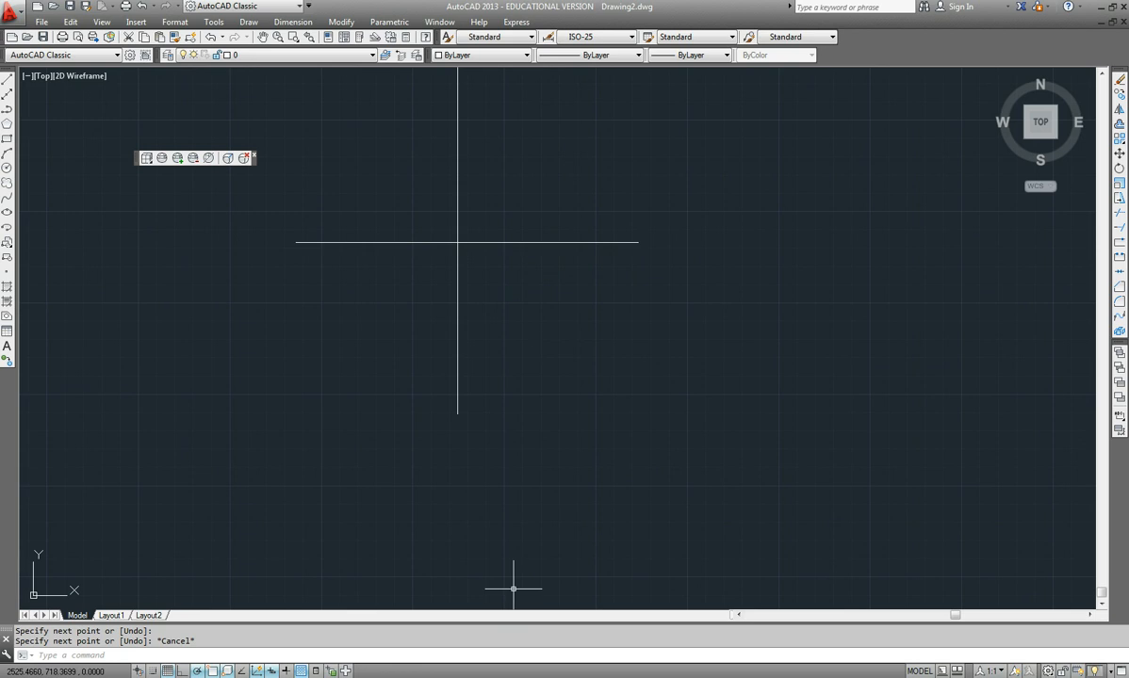
{"action": "left_click", "coordinate": [308, 677]}
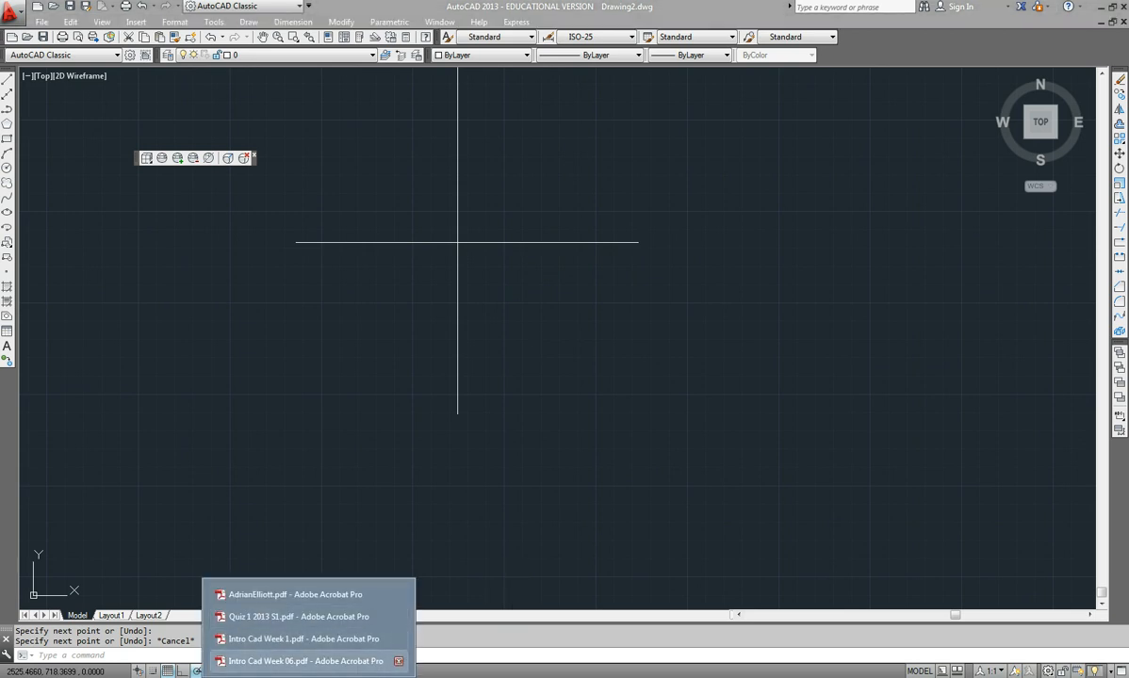
{"action": "left_click", "coordinate": [303, 661]}
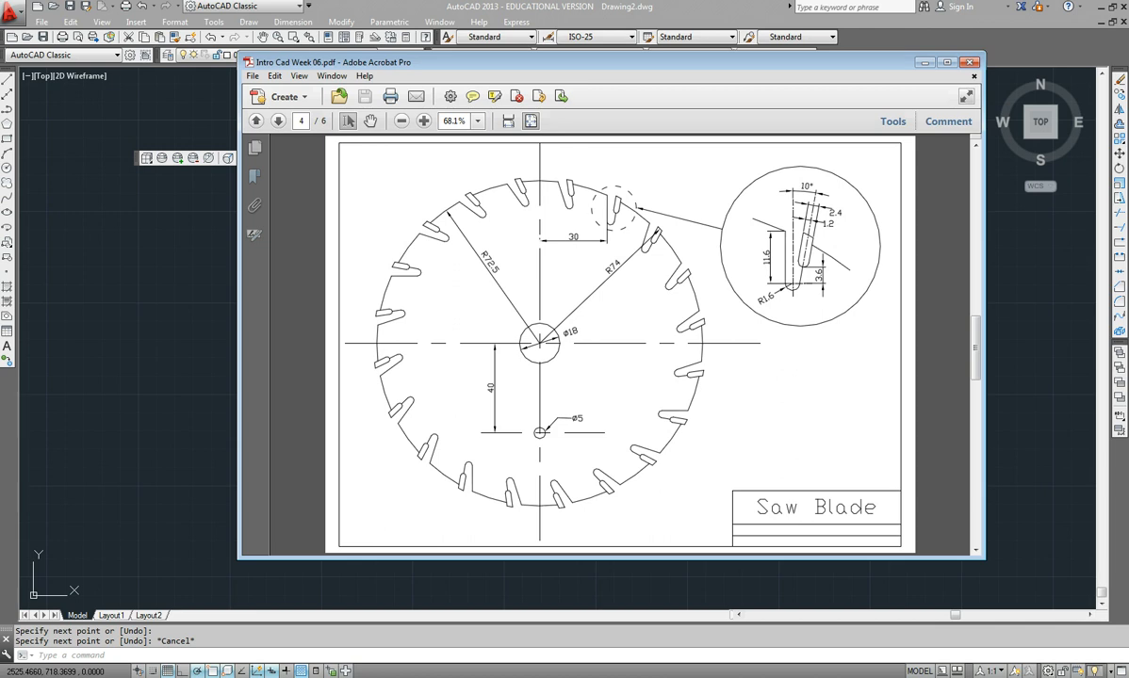
{"action": "left_click", "coordinate": [193, 352]}
{"action": "key", "text": "Escape"}
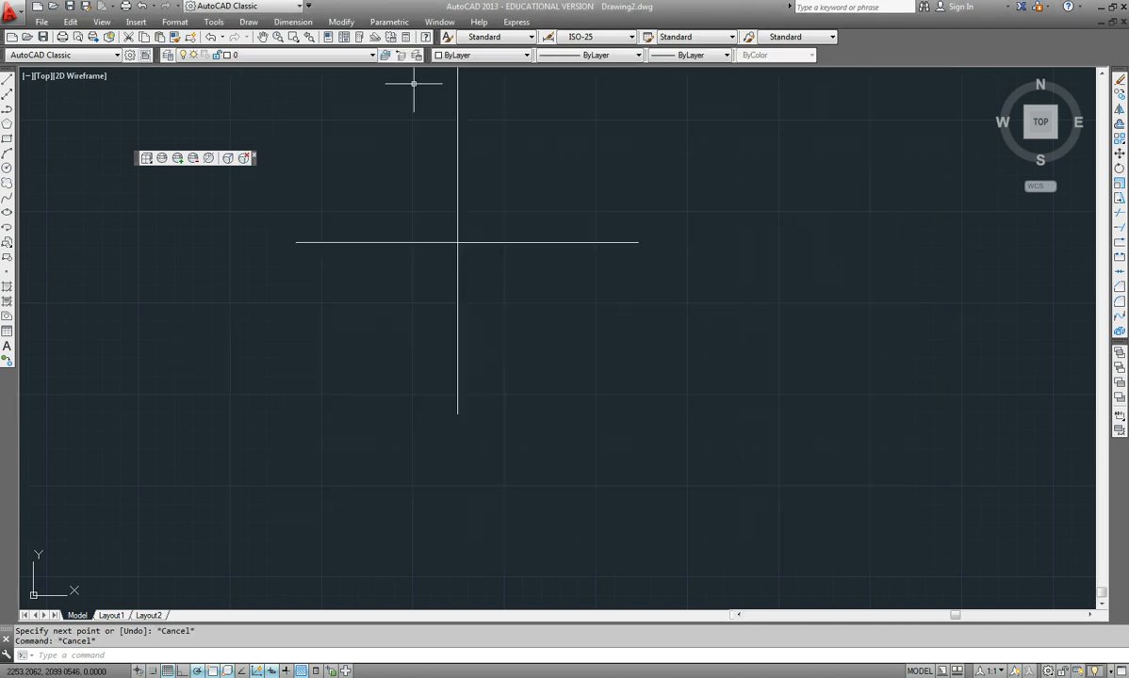
{"action": "left_click", "coordinate": [7, 168]}
{"action": "left_click", "coordinate": [458, 242]}
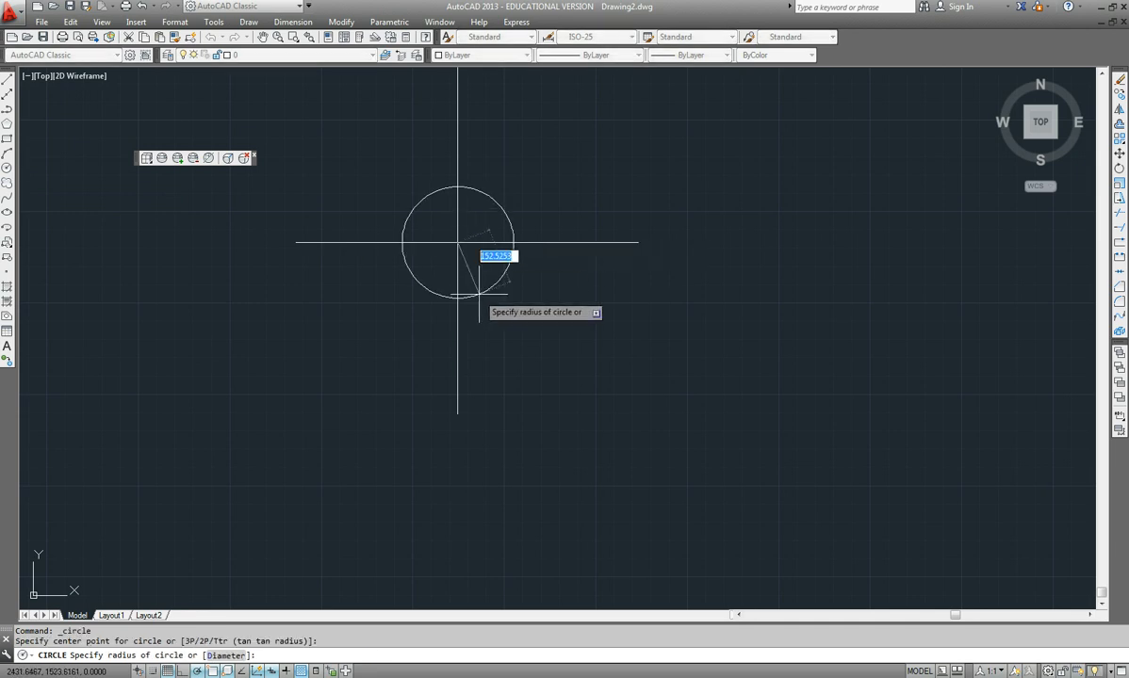
{"action": "type", "text": "72.5"}
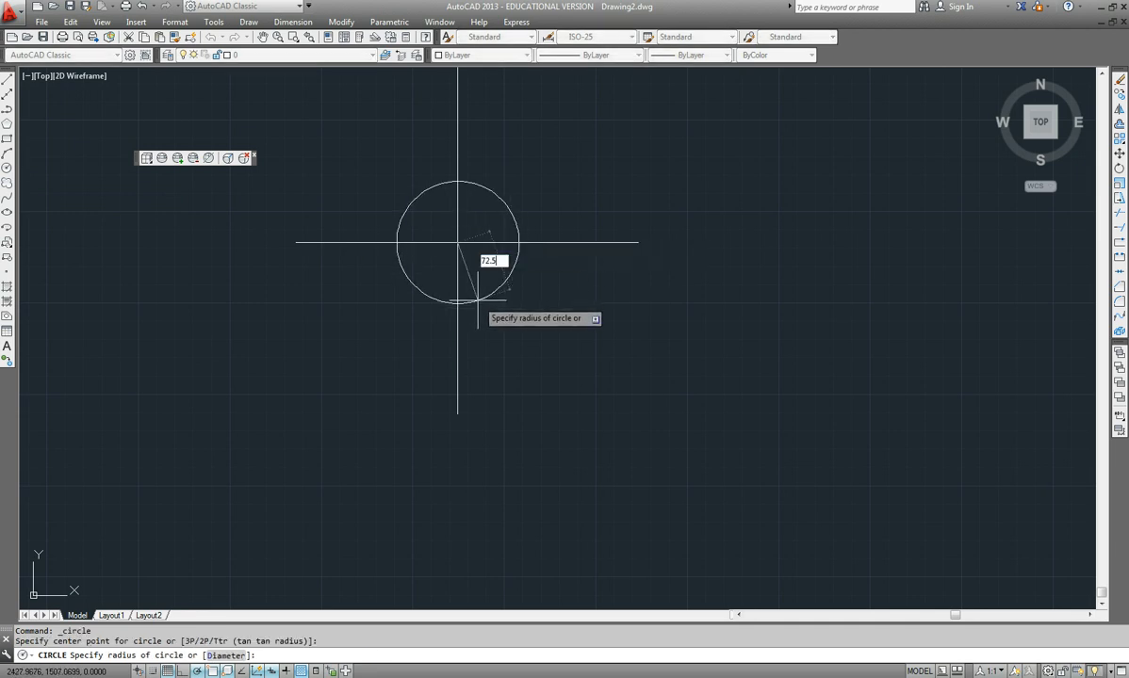
{"action": "key", "text": "Return"}
Step: Consult the saw blade PDF again and offset the vertical centre line 30 units to its right in AutoCAD
{"action": "scroll", "coordinate": [452, 233], "scroll_direction": "up", "scroll_amount": 5}
{"action": "middle_click_drag", "start_coordinate": [490, 221], "coordinate": [605, 340]}
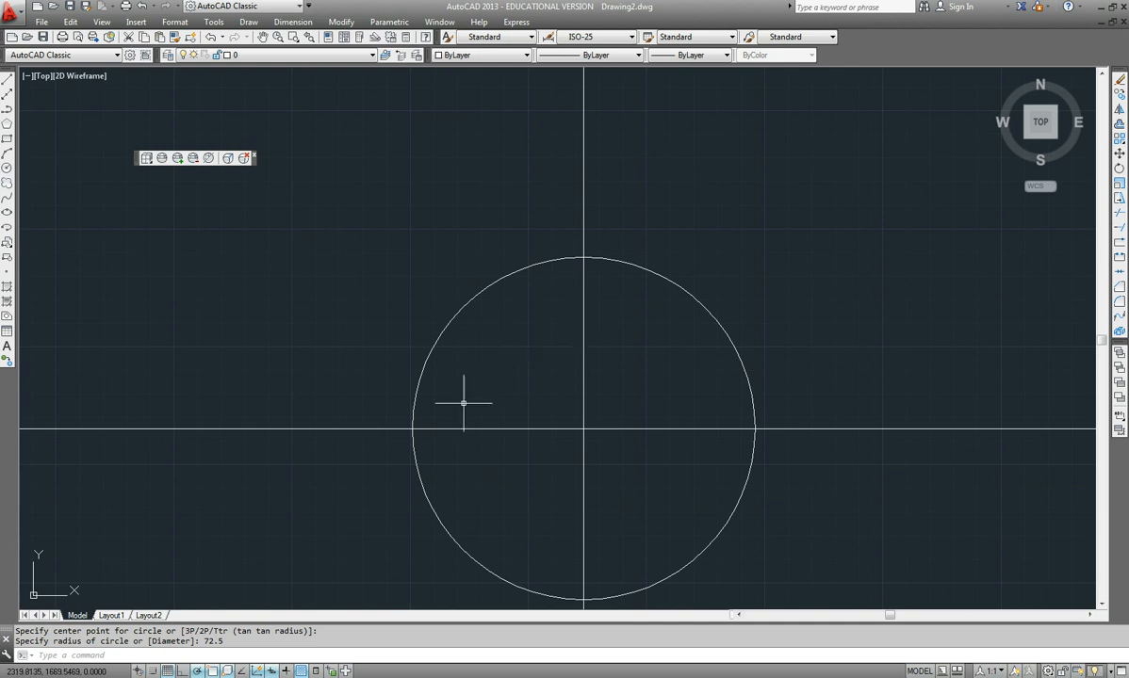
{"action": "mouse_move", "coordinate": [290, 664]}
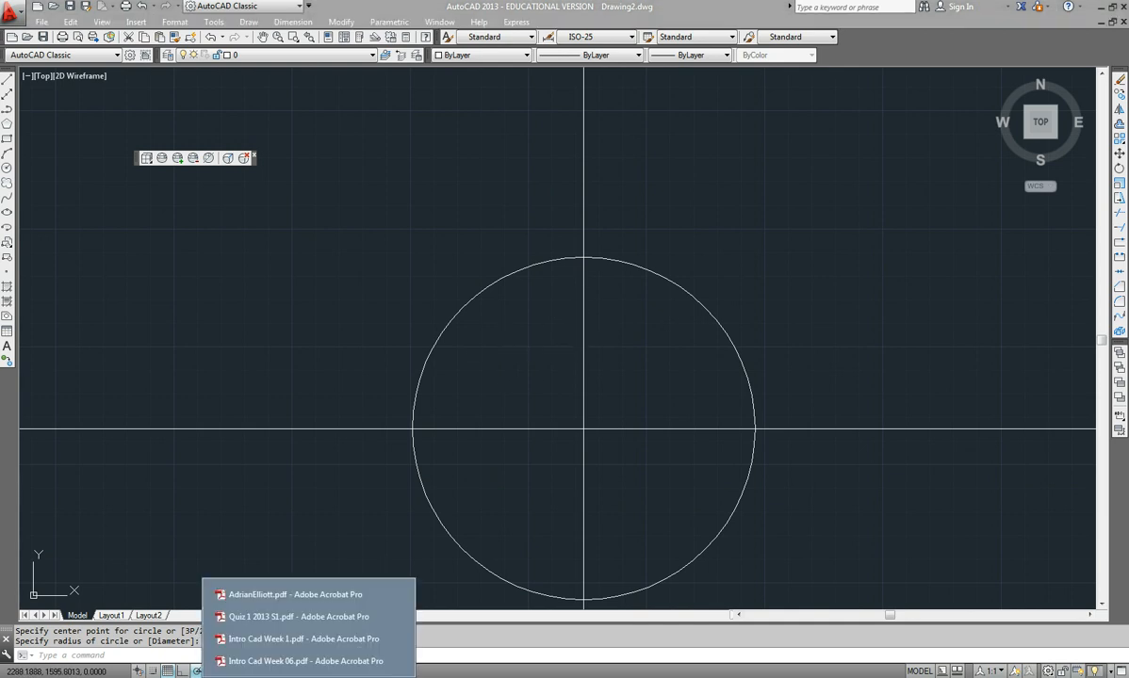
{"action": "left_click", "coordinate": [289, 620]}
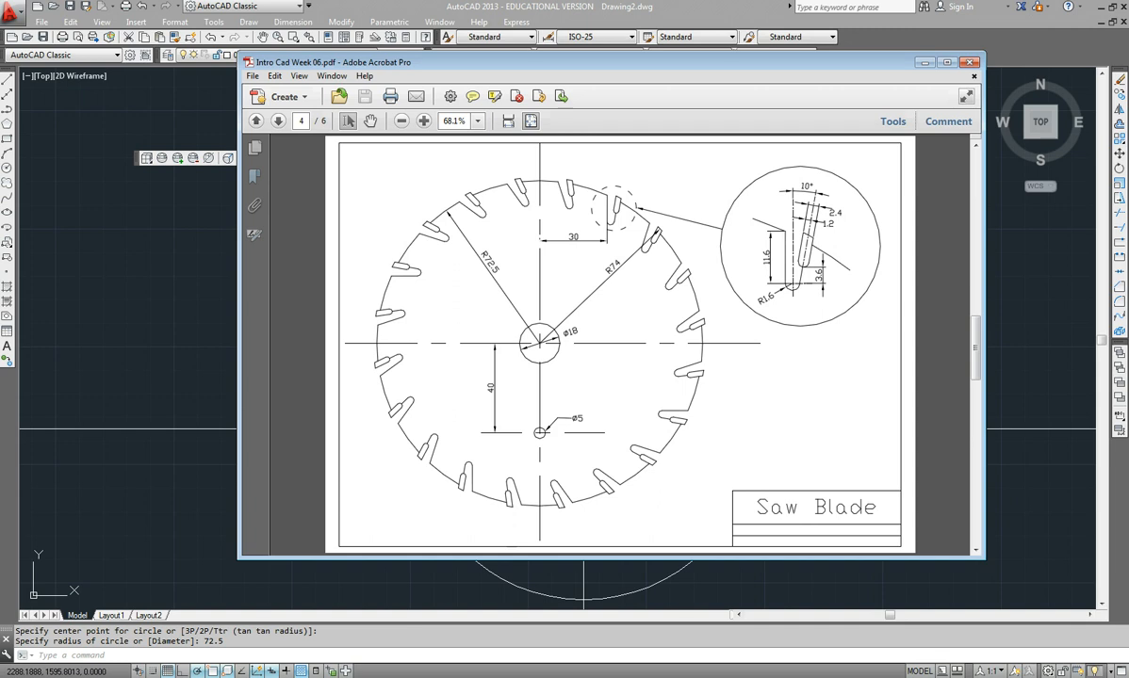
{"action": "left_click", "coordinate": [171, 324]}
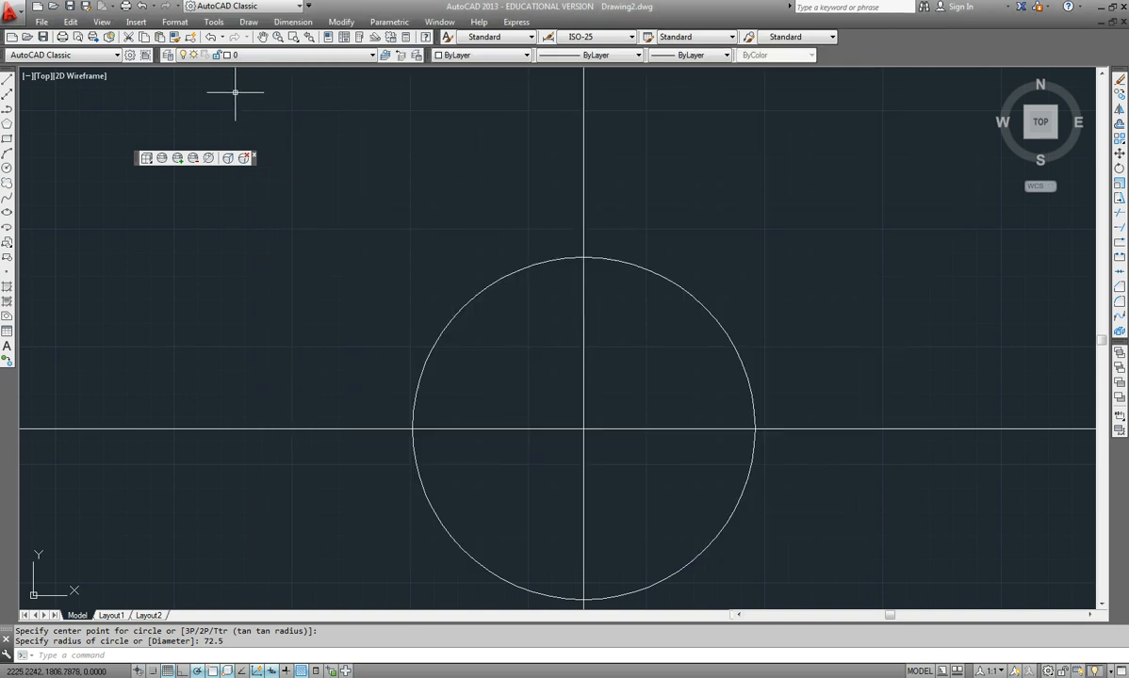
{"action": "type", "text": "offset"}
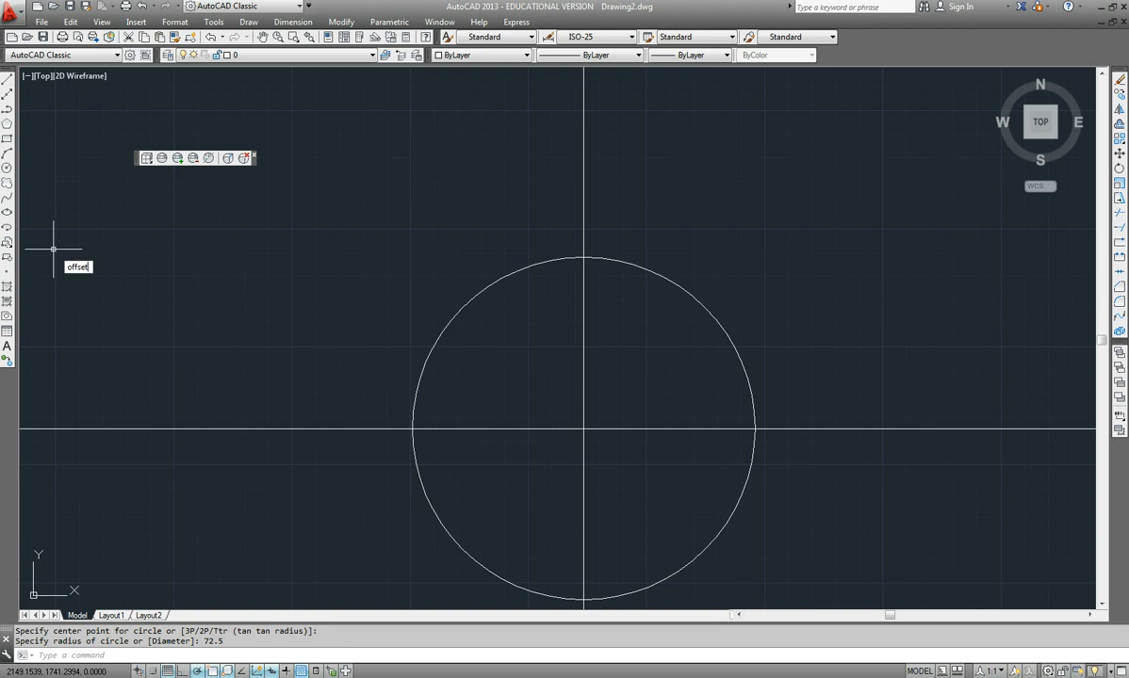
{"action": "key", "text": "Return"}
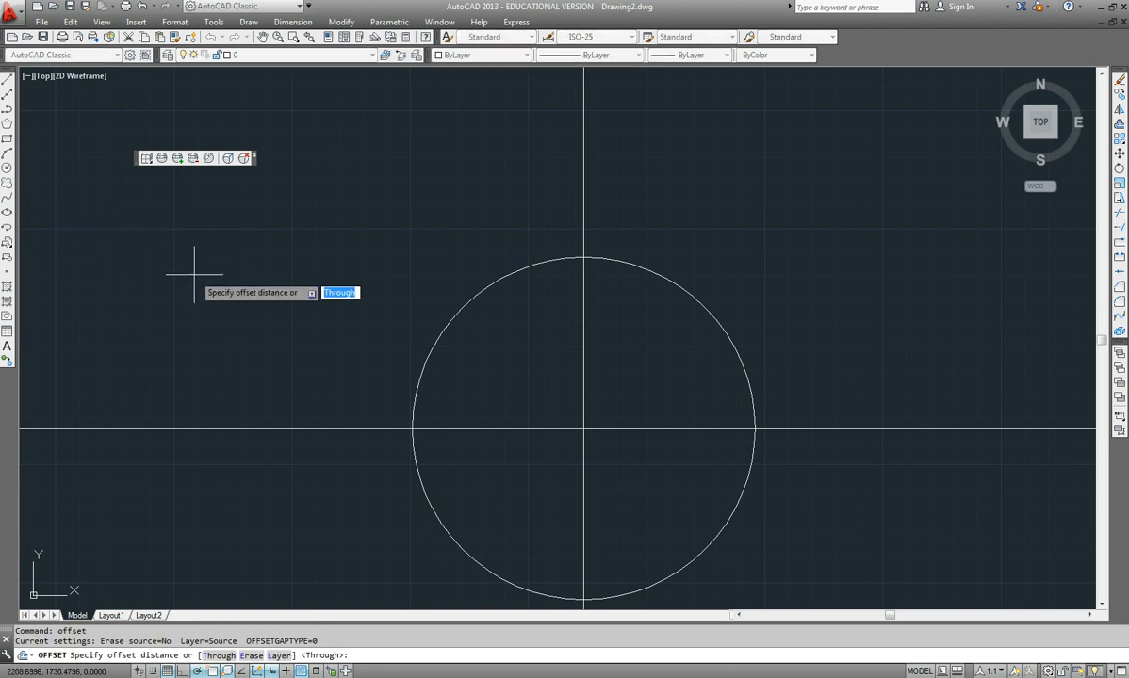
{"action": "type", "text": "30"}
{"action": "key", "text": "Return"}
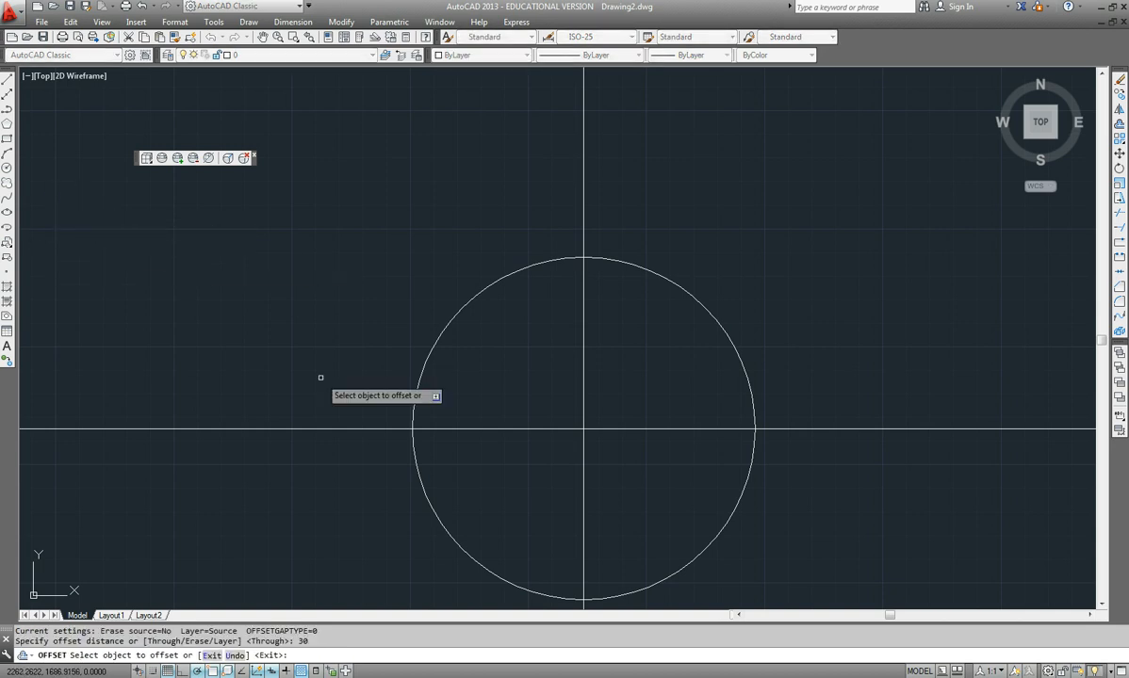
{"action": "left_click", "coordinate": [582, 209]}
{"action": "left_click", "coordinate": [660, 219]}
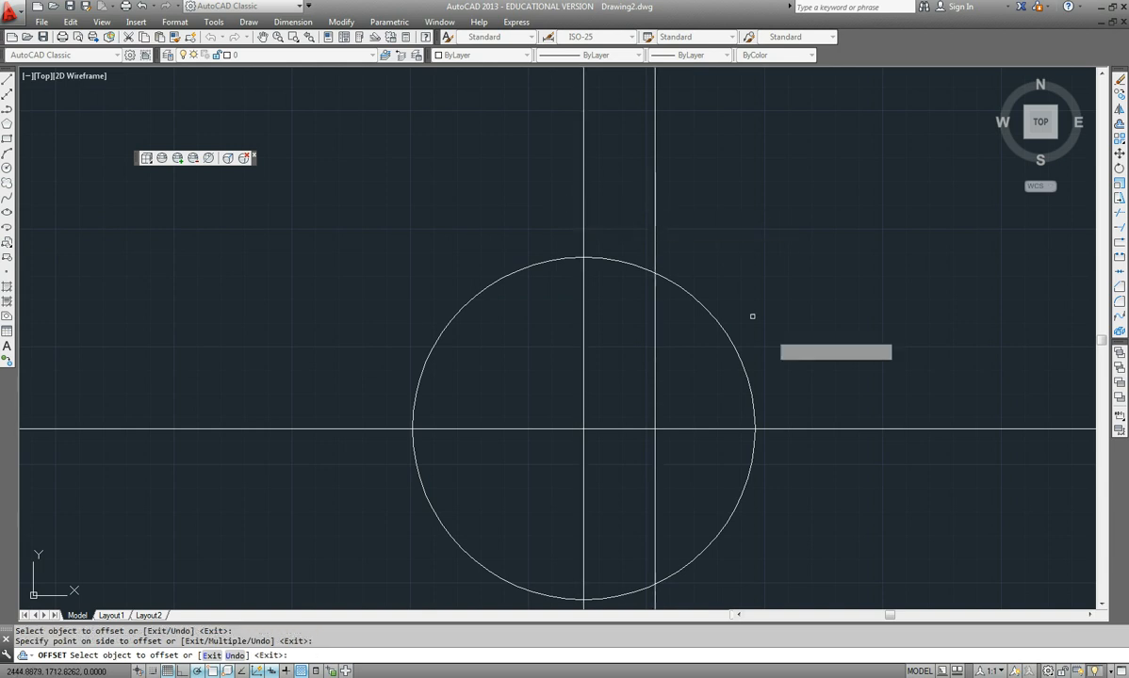
Step: Check the tooth detail in the PDF and draw an 11.6 line down from where circle and offset line cross, continuing with a horizontal segment rightward
{"action": "scroll", "coordinate": [669, 281], "scroll_direction": "up", "scroll_amount": 8}
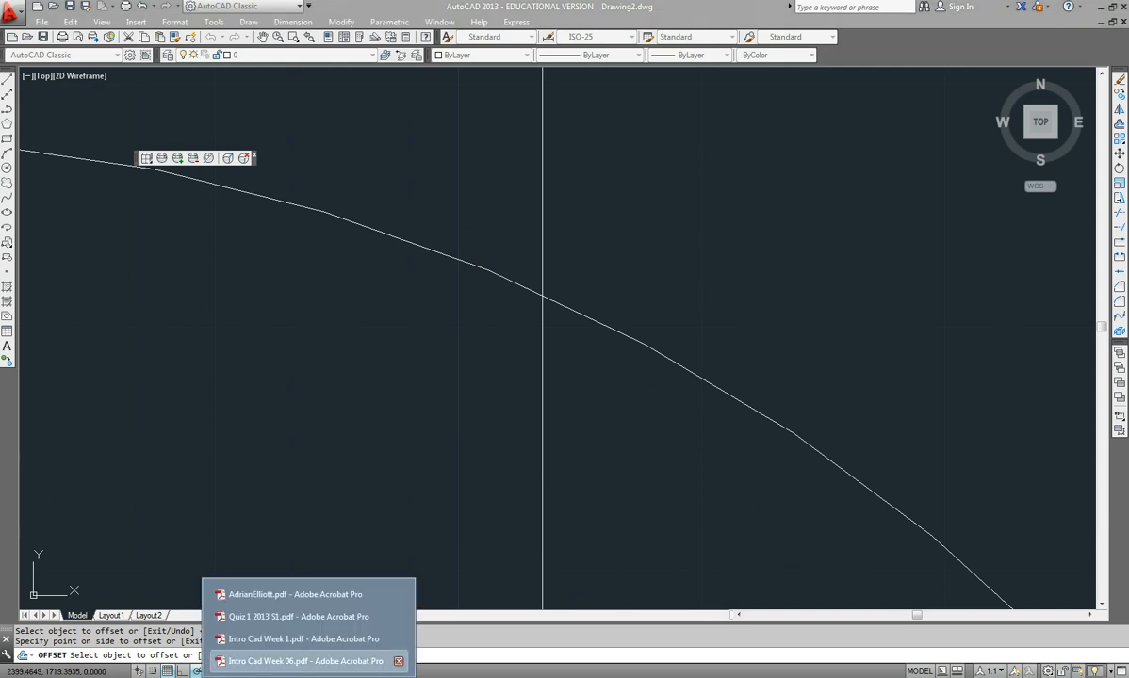
{"action": "left_click", "coordinate": [301, 661]}
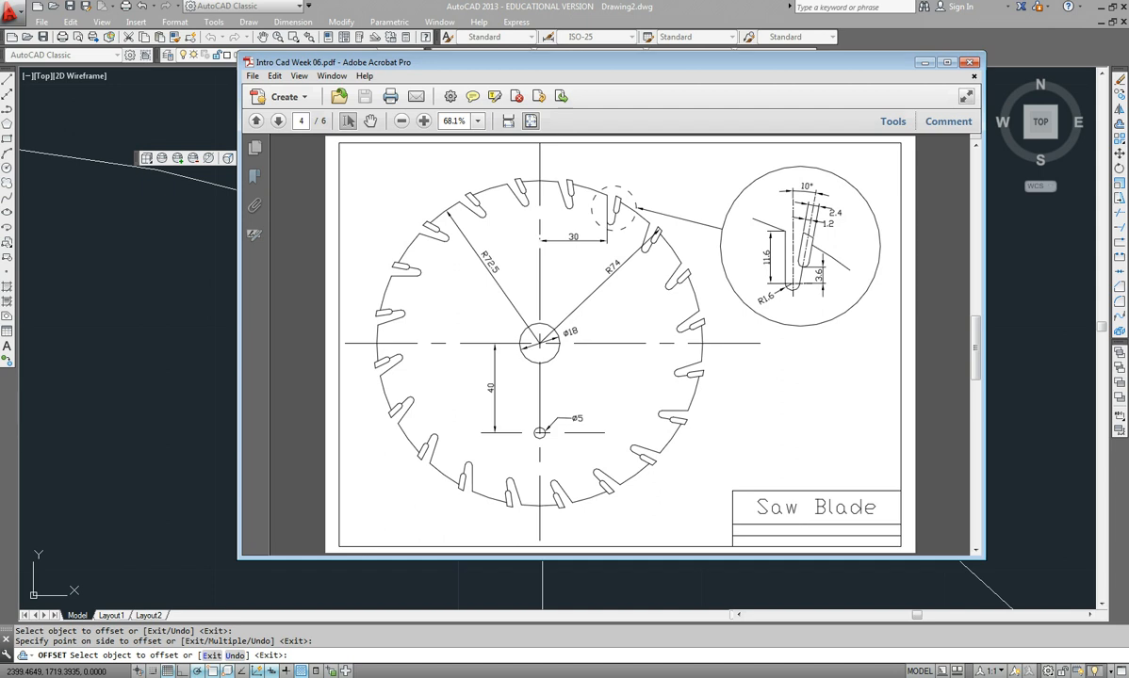
{"action": "key", "text": "alt+Tab"}
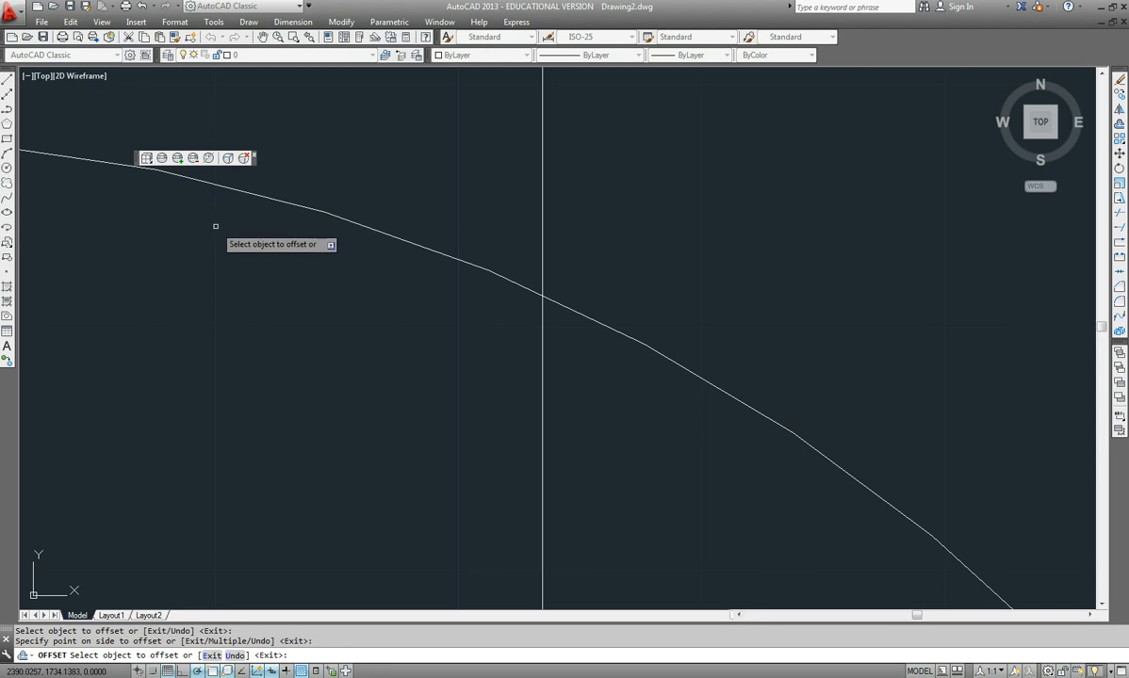
{"action": "key", "text": "Escape"}
{"action": "left_click", "coordinate": [7, 79]}
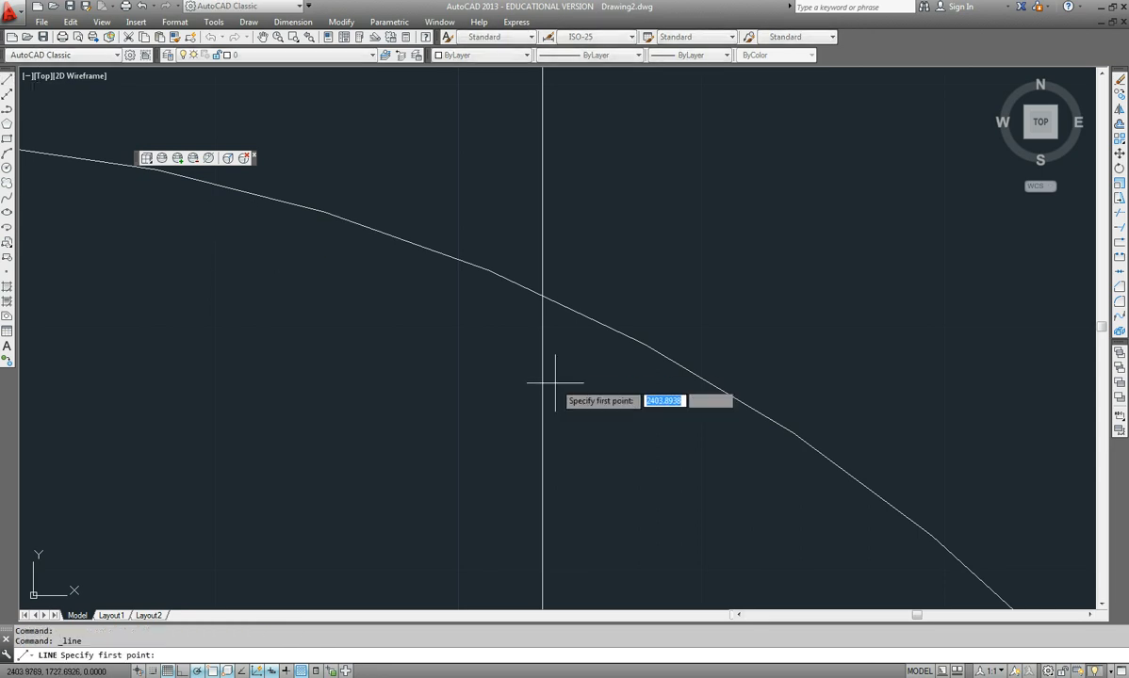
{"action": "left_click", "coordinate": [542, 295]}
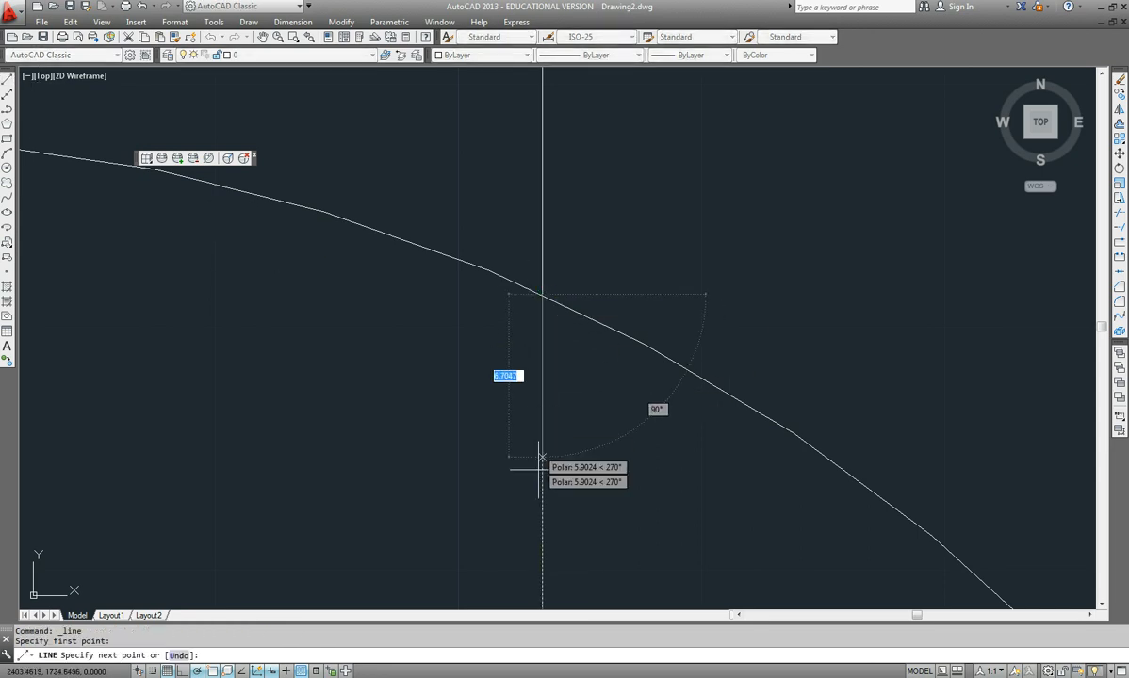
{"action": "type", "text": "11.6"}
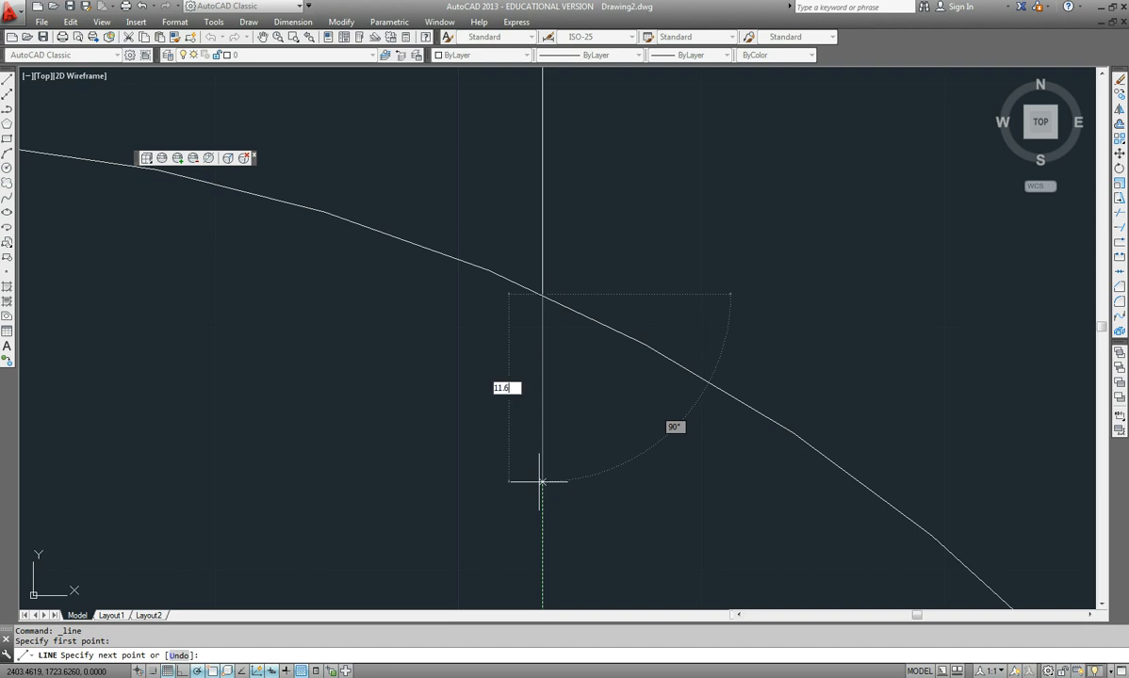
{"action": "key", "text": "Return"}
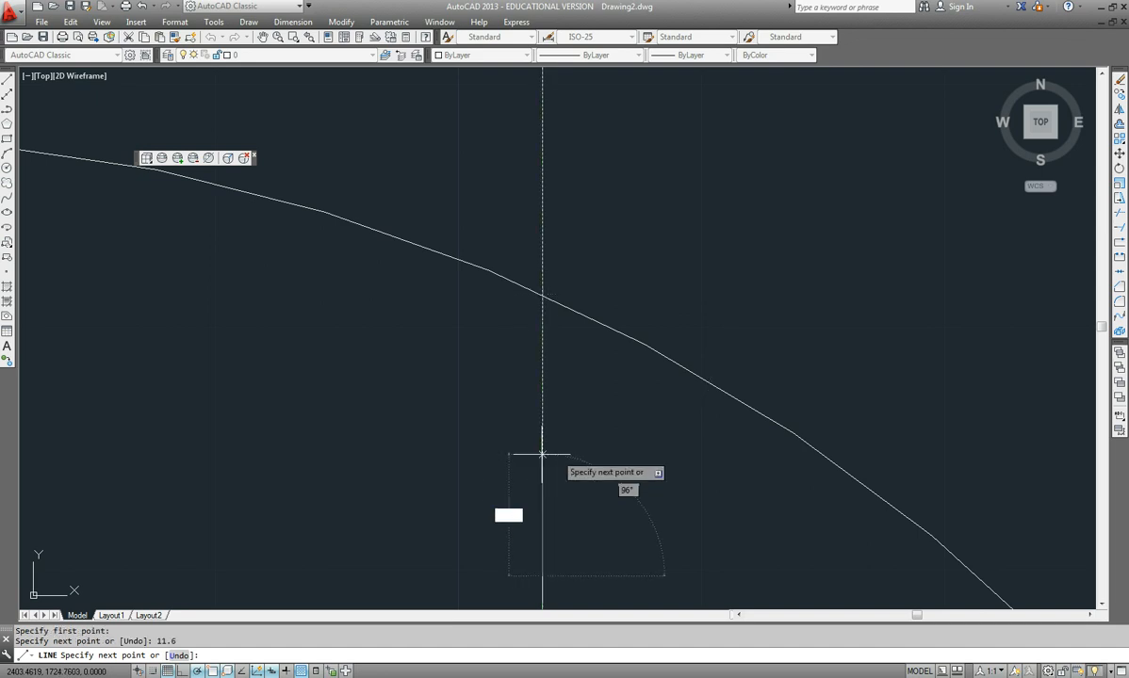
{"action": "left_click", "coordinate": [787, 575]}
{"action": "key", "text": "Escape"}
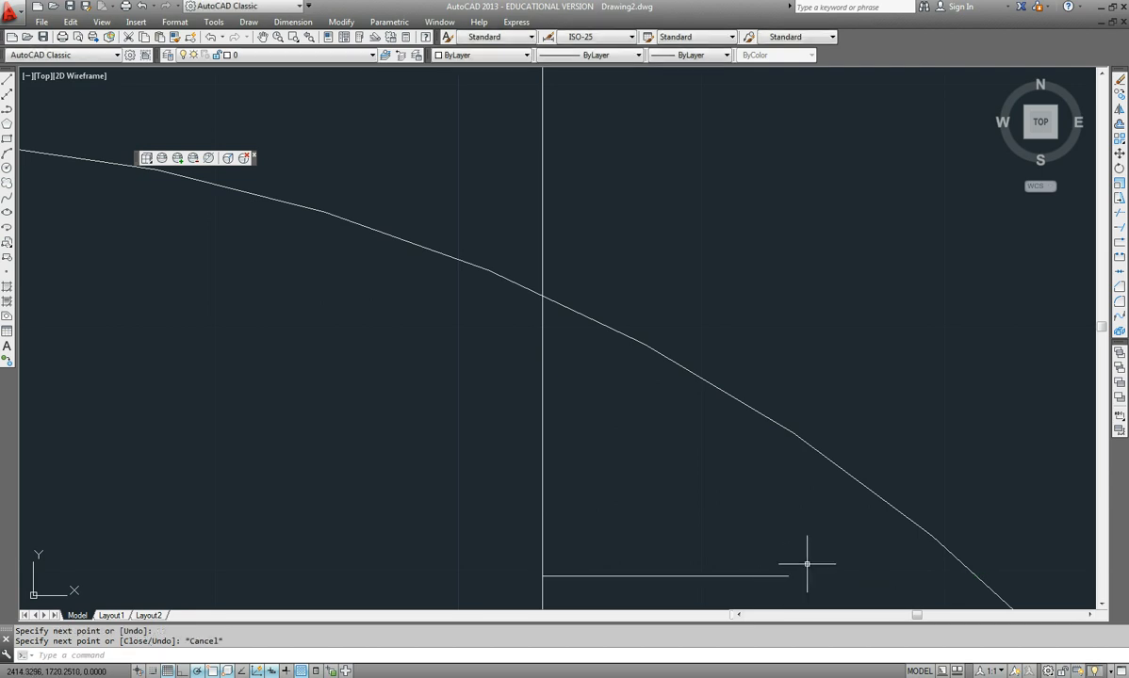
Step: Draw a circle of radius 1.6 centred on the lower end of the 11.6 line
{"action": "middle_click_drag", "start_coordinate": [723, 468], "coordinate": [667, 320]}
{"action": "middle_click_drag", "start_coordinate": [651, 390], "coordinate": [650, 348]}
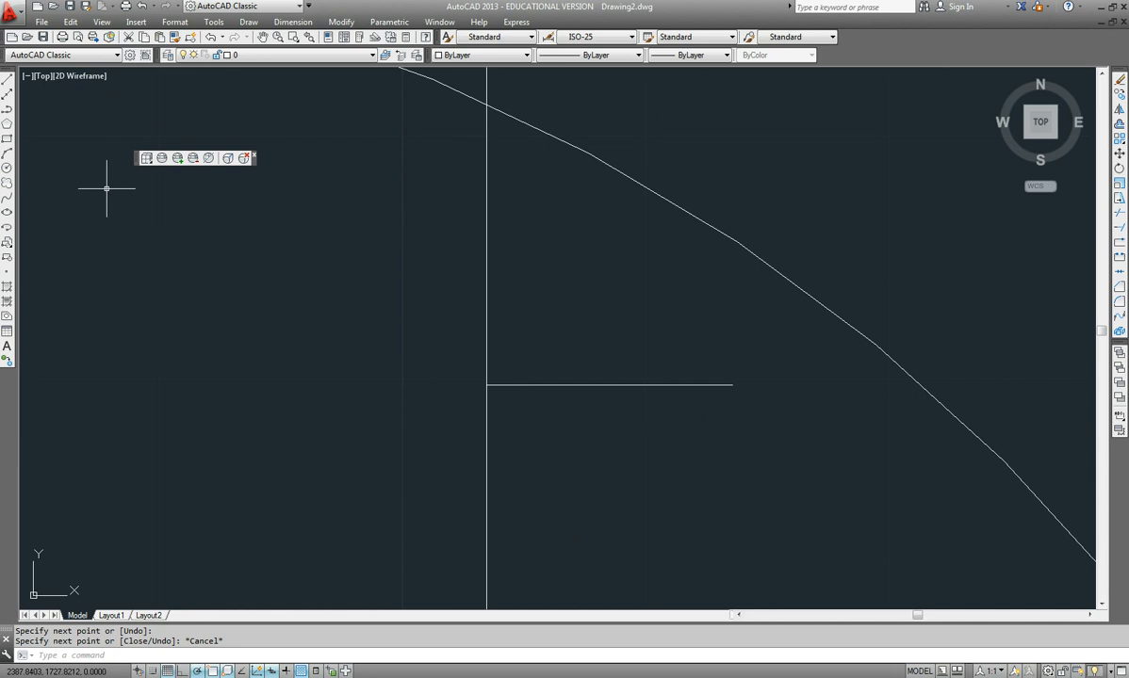
{"action": "left_click", "coordinate": [8, 166]}
{"action": "left_click", "coordinate": [486, 385]}
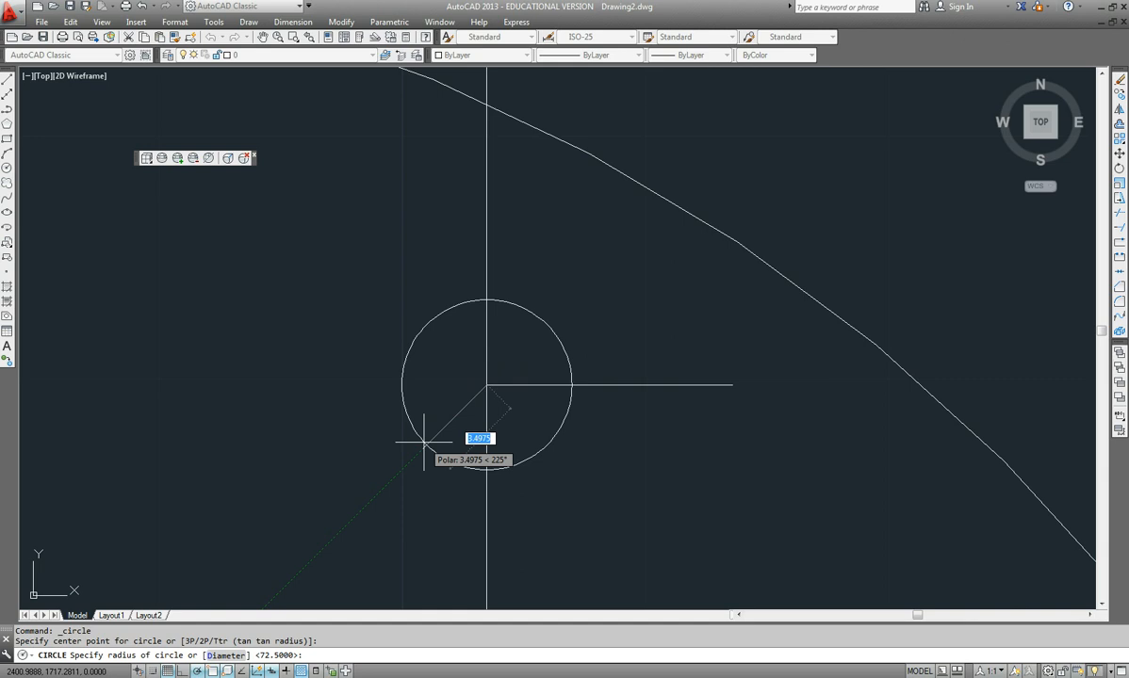
{"action": "type", "text": "1"}
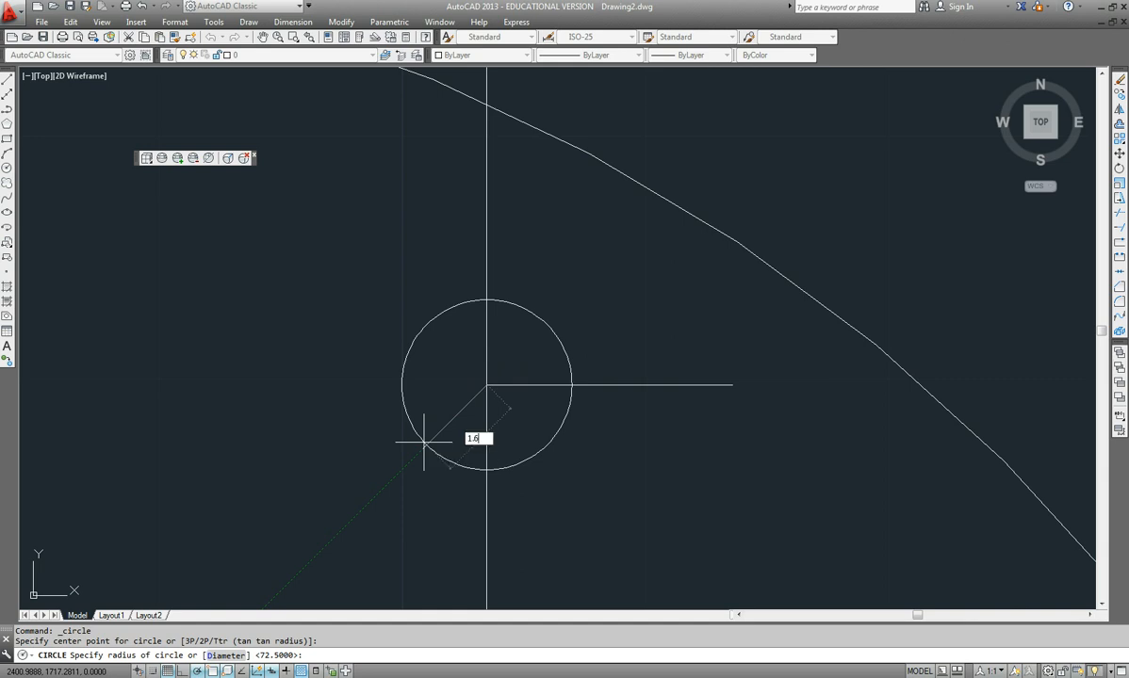
{"action": "type", "text": ".6"}
{"action": "key", "text": "Return"}
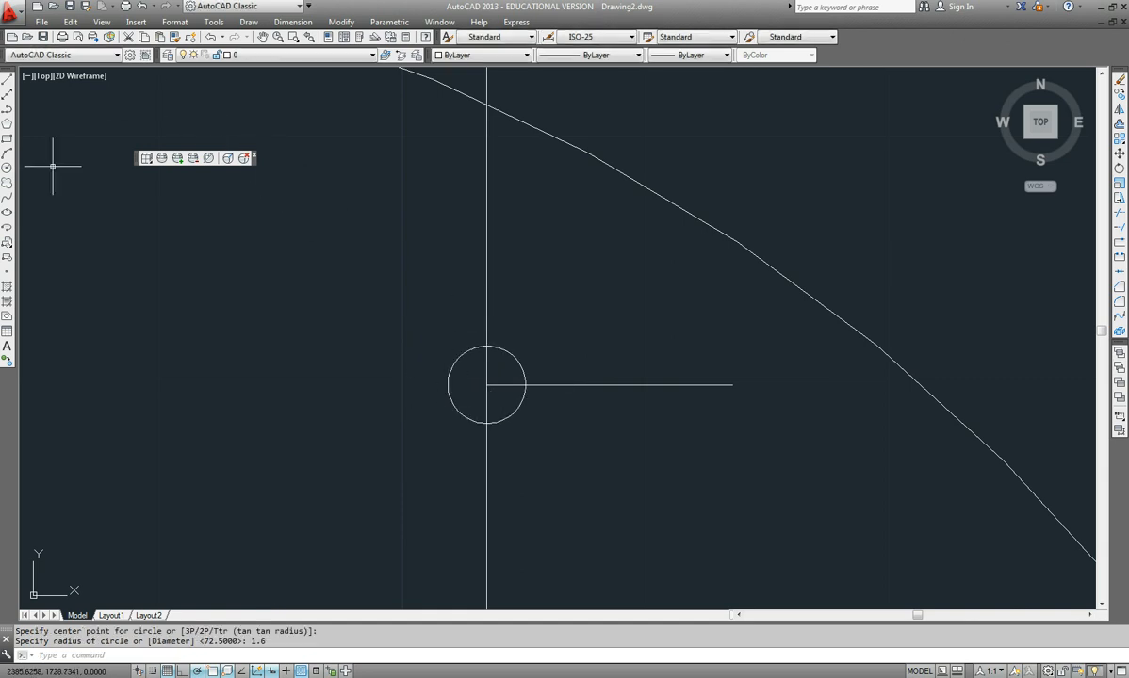
{"action": "left_click", "coordinate": [484, 346]}
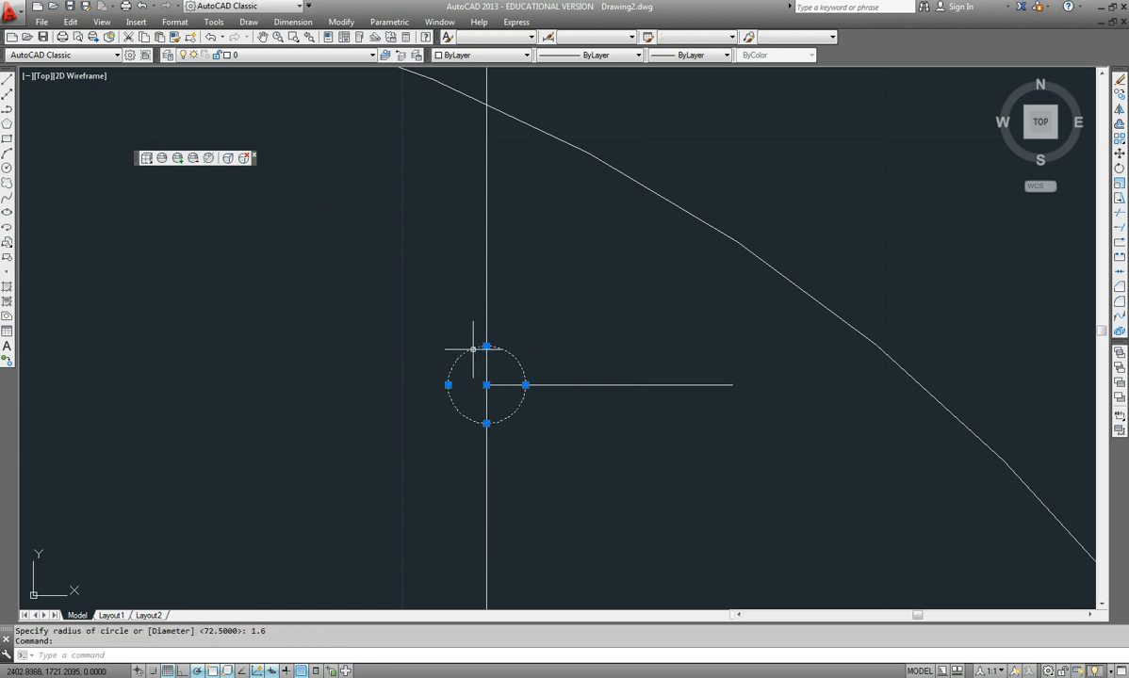
{"action": "key", "text": "Return"}
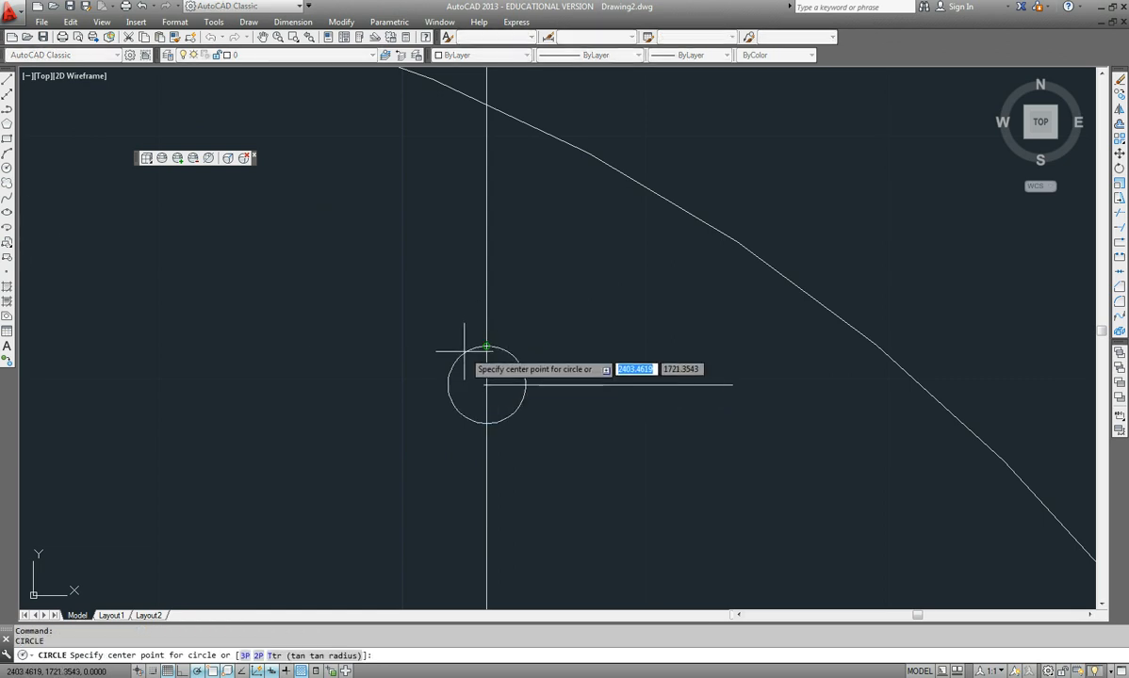
{"action": "key", "text": "Escape"}
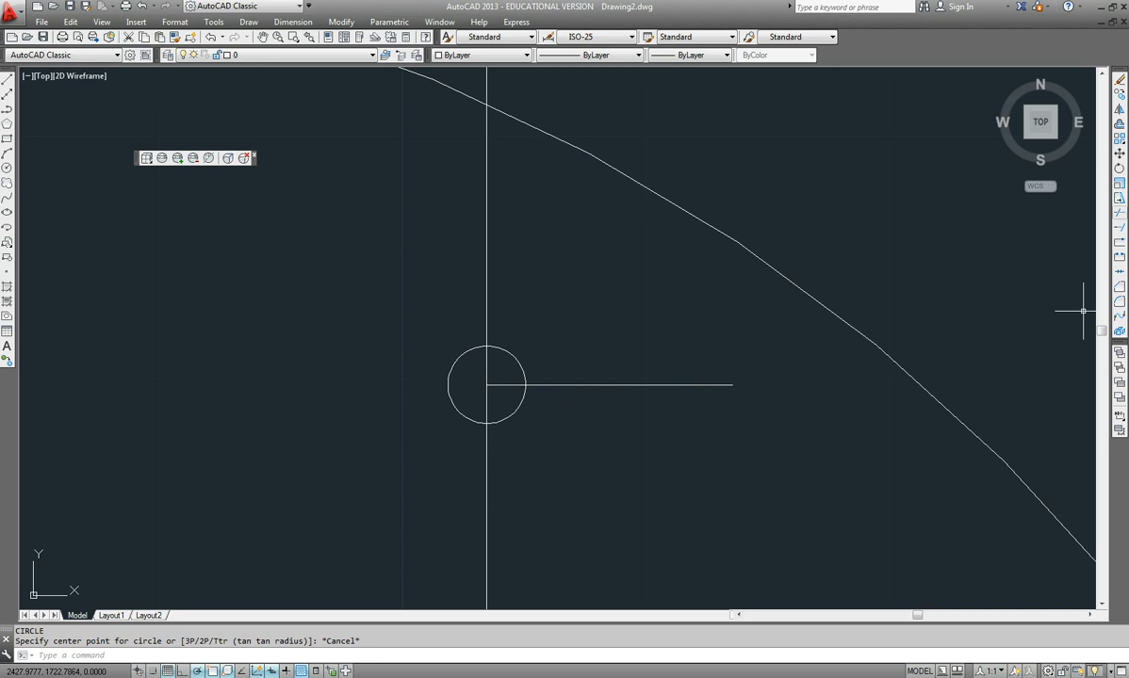
Step: Move the 1.6 radius circle from its centre to its right quadrant point, so it touches the vertical offset line
{"action": "left_click", "coordinate": [1120, 152]}
{"action": "left_click", "coordinate": [511, 353]}
{"action": "key", "text": "Return"}
{"action": "left_click", "coordinate": [486, 385]}
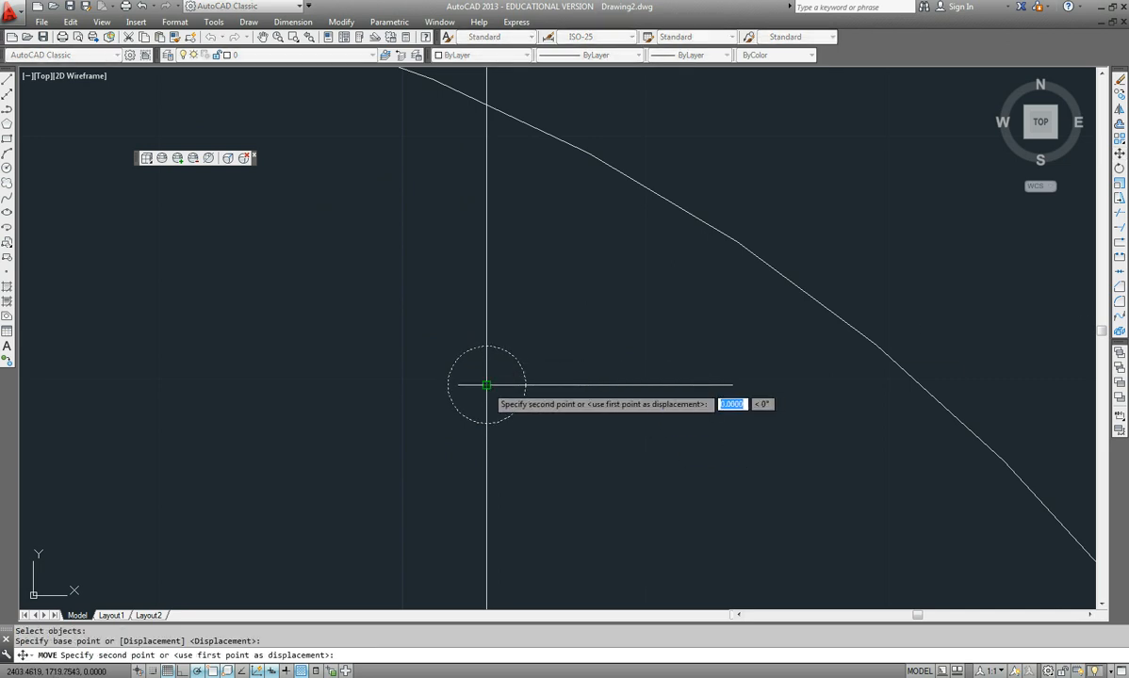
{"action": "left_click", "coordinate": [525, 384]}
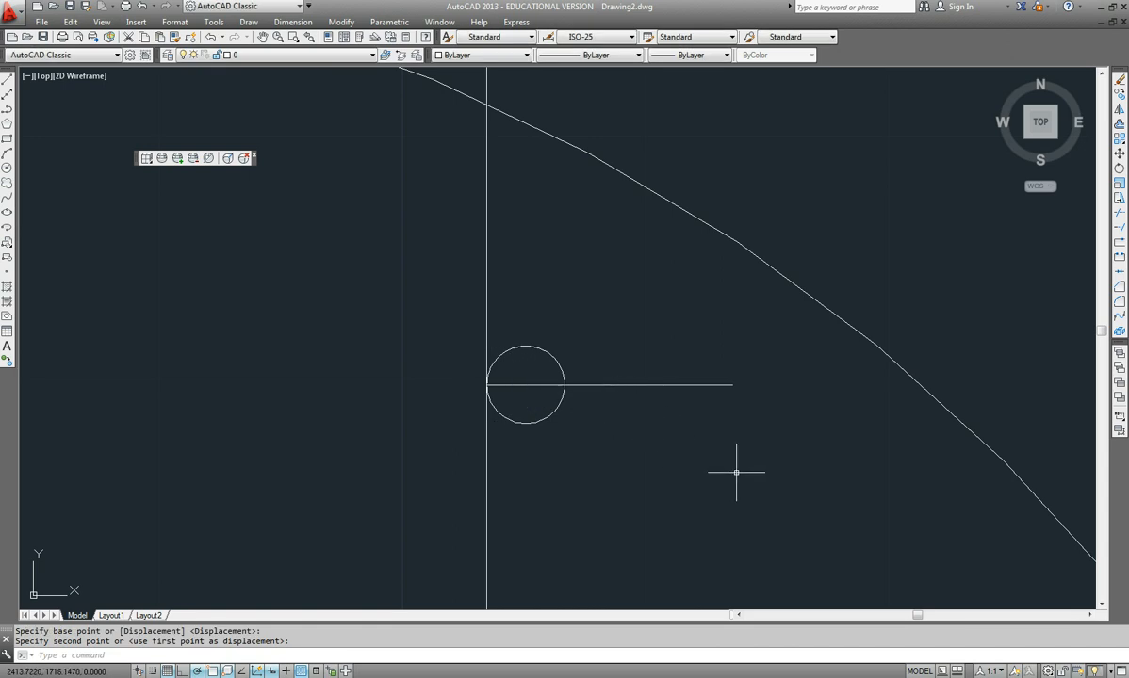
Step: Consult the tooth detail in Intro Cad Week 06.pdf for the slot's slanted side, then return to AutoCAD
{"action": "left_click_drag", "start_coordinate": [1128, 79], "coordinate": [709, 73]}
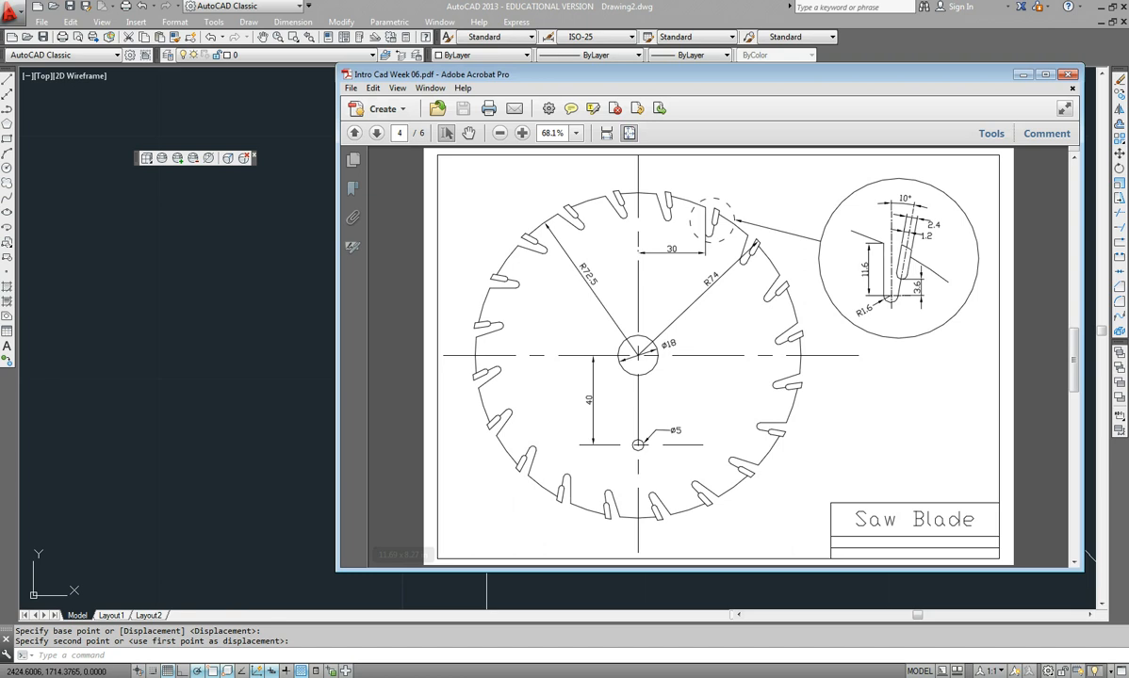
{"action": "key", "text": "alt+Tab"}
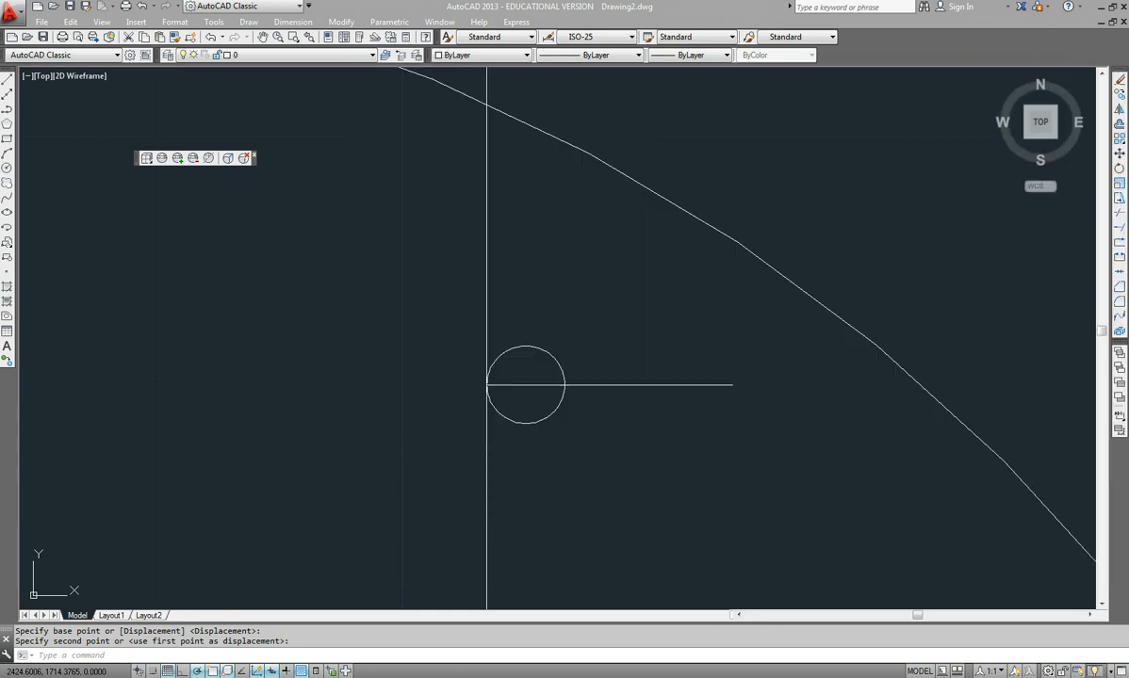
{"action": "right_click", "coordinate": [629, 319], "text": "shift"}
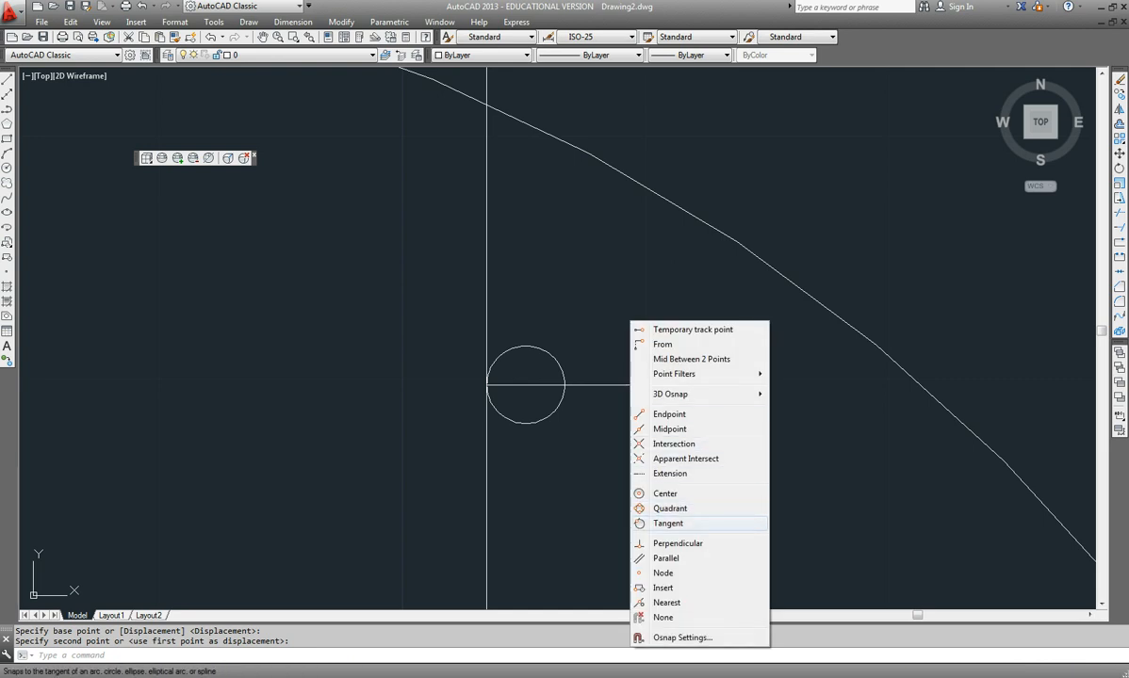
{"action": "left_click", "coordinate": [668, 523]}
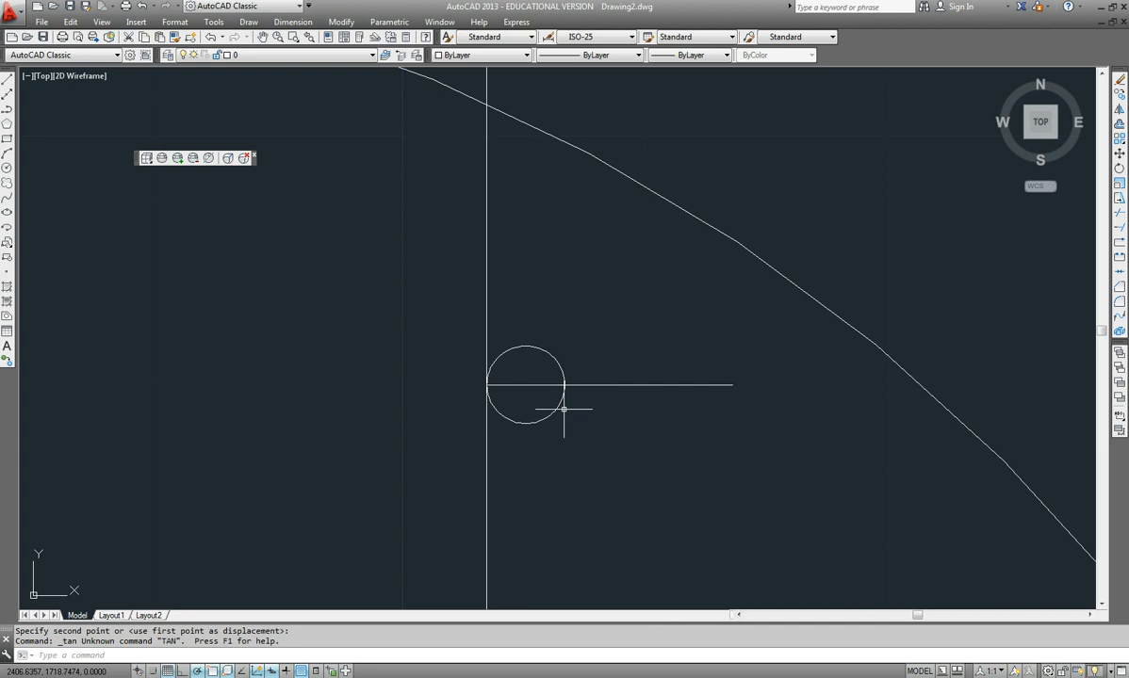
{"action": "key", "text": "Escape"}
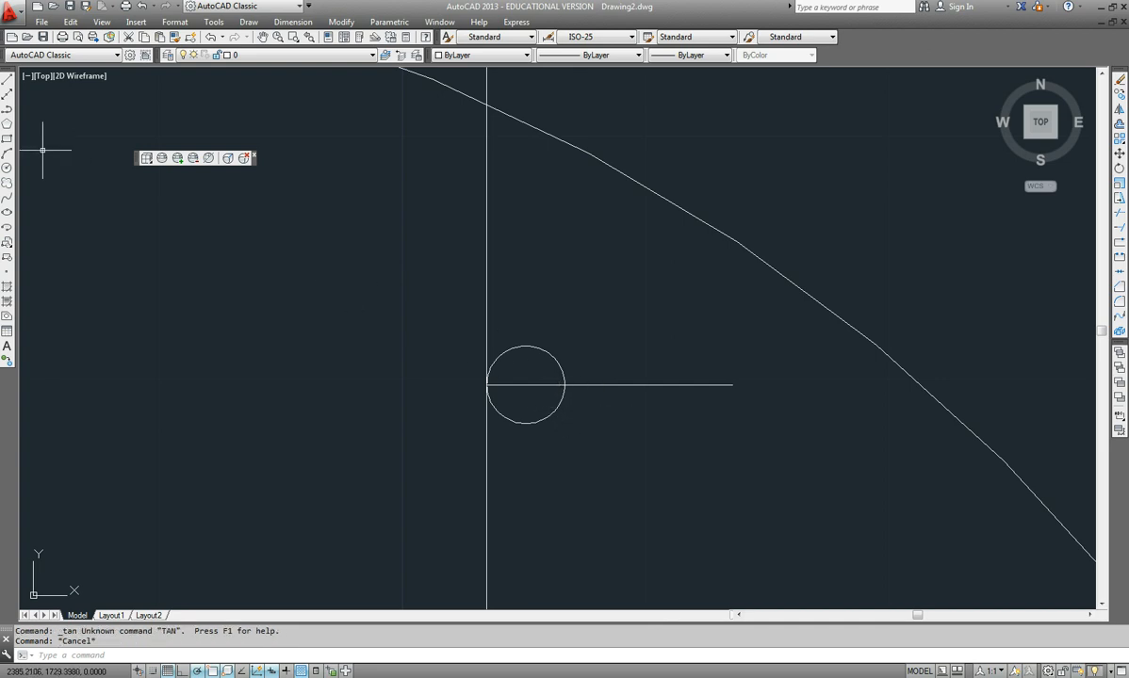
Step: Draw a line tangent to the right side of the small circle, 20 units long at 80 degrees
{"action": "left_click", "coordinate": [8, 80]}
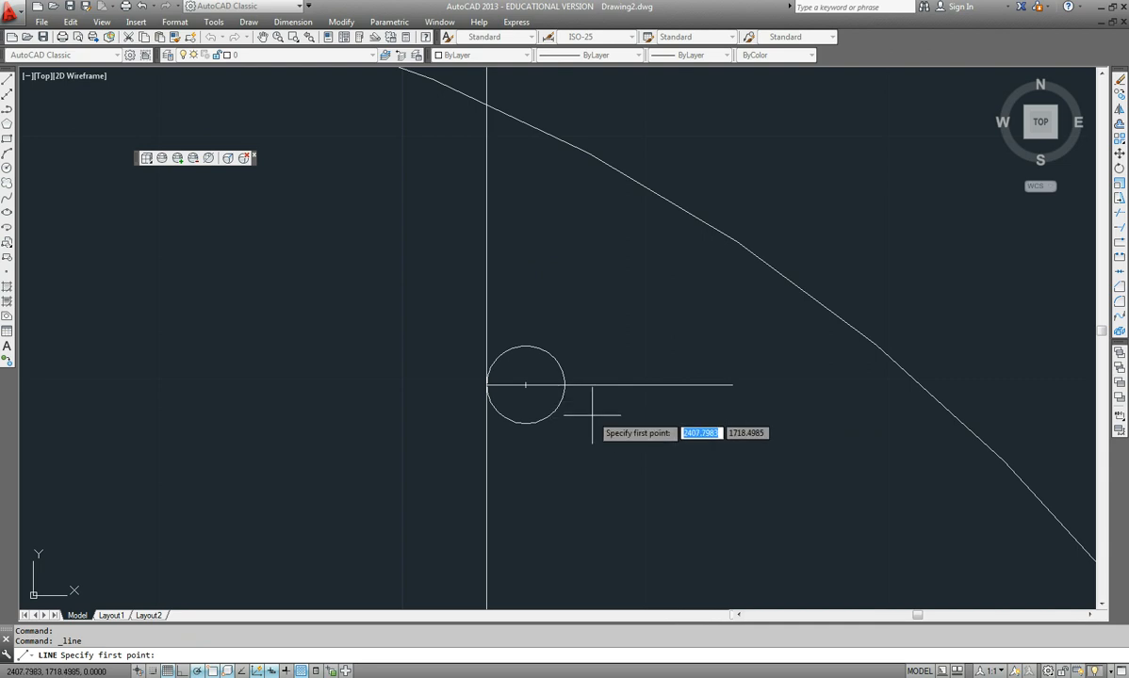
{"action": "right_click", "coordinate": [549, 416], "text": "shift"}
{"action": "left_click", "coordinate": [622, 289]}
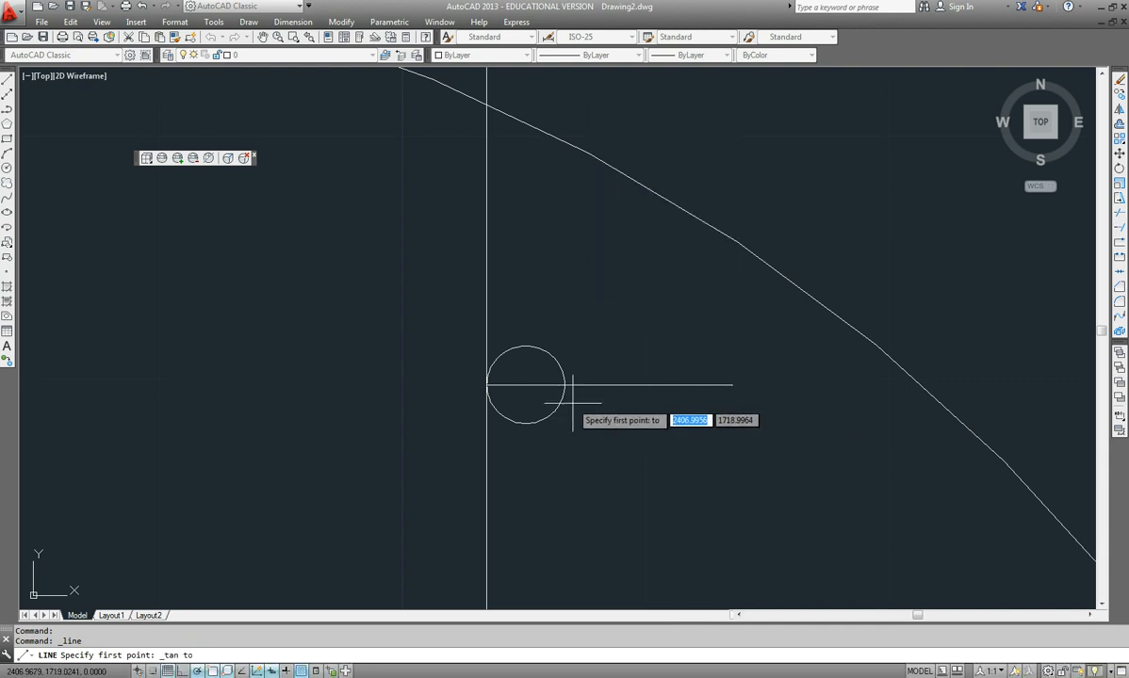
{"action": "left_click", "coordinate": [530, 394]}
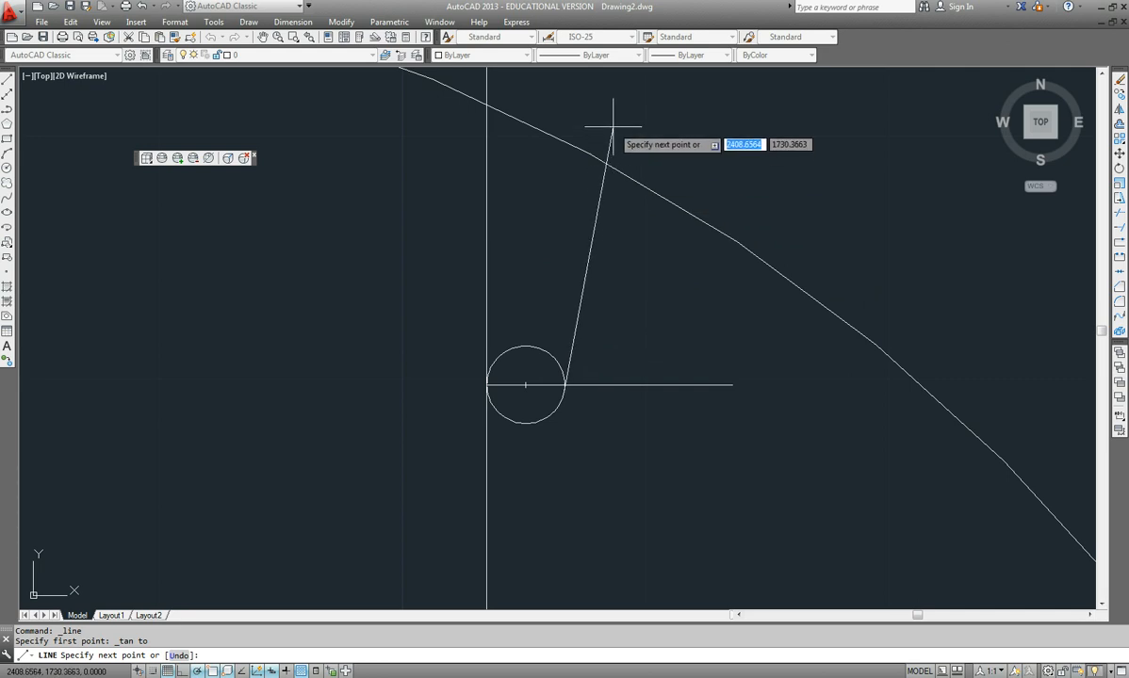
{"action": "type", "text": "@"}
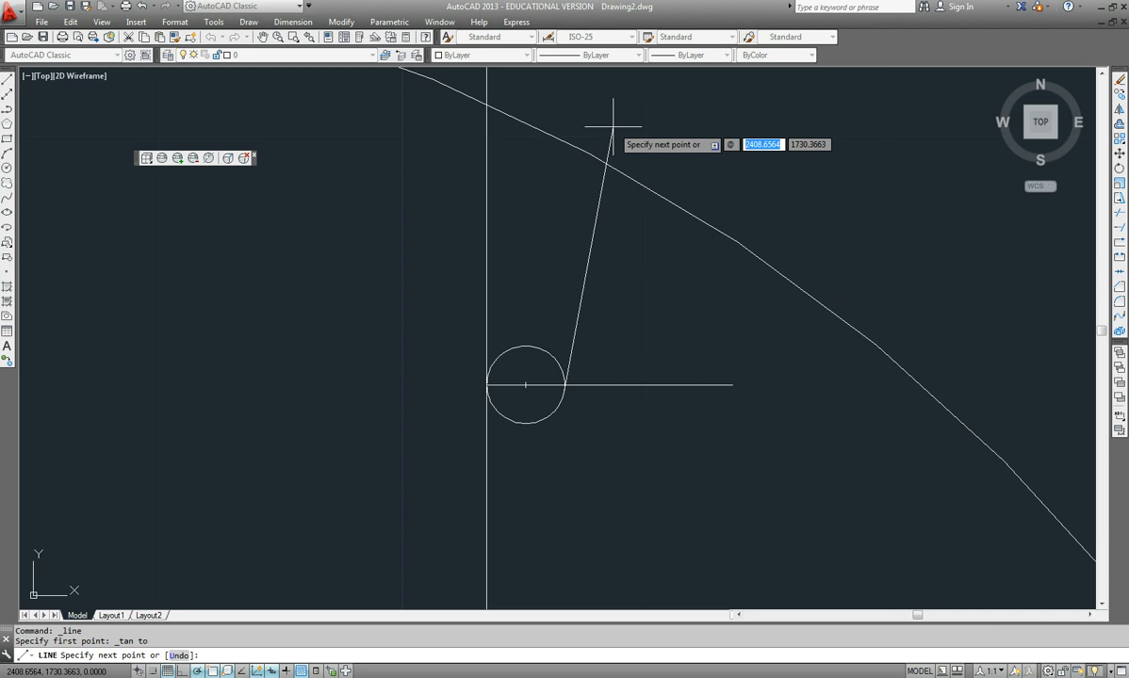
{"action": "type", "text": "20"}
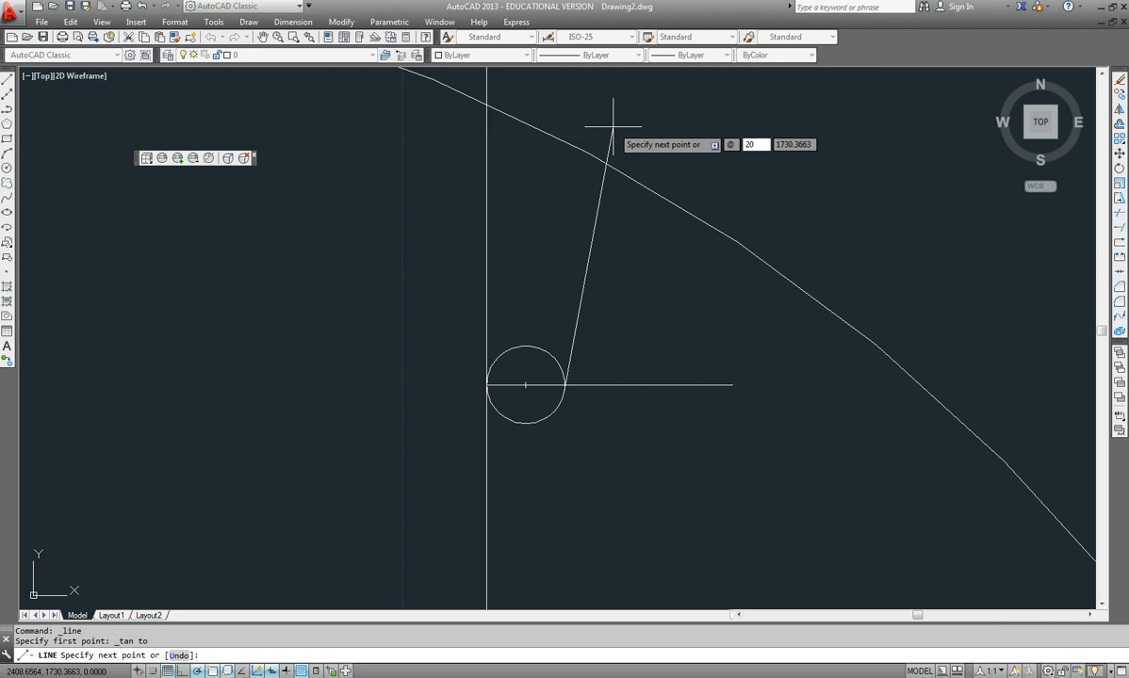
{"action": "type", "text": "<"}
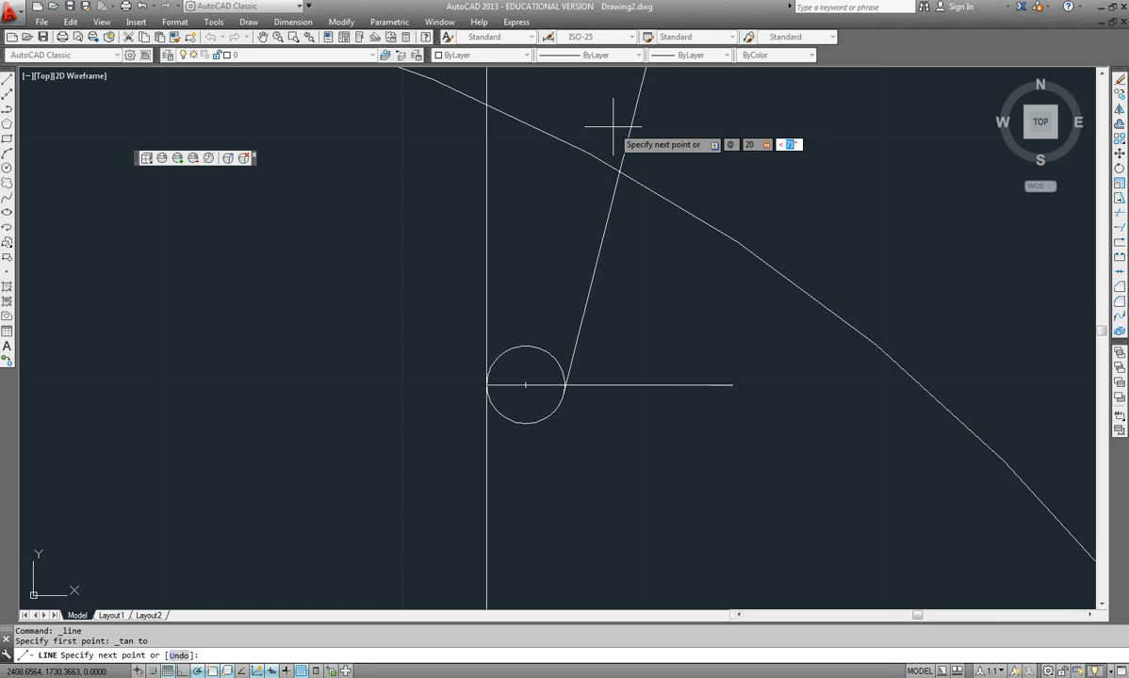
{"action": "type", "text": "80"}
{"action": "key", "text": "Return"}
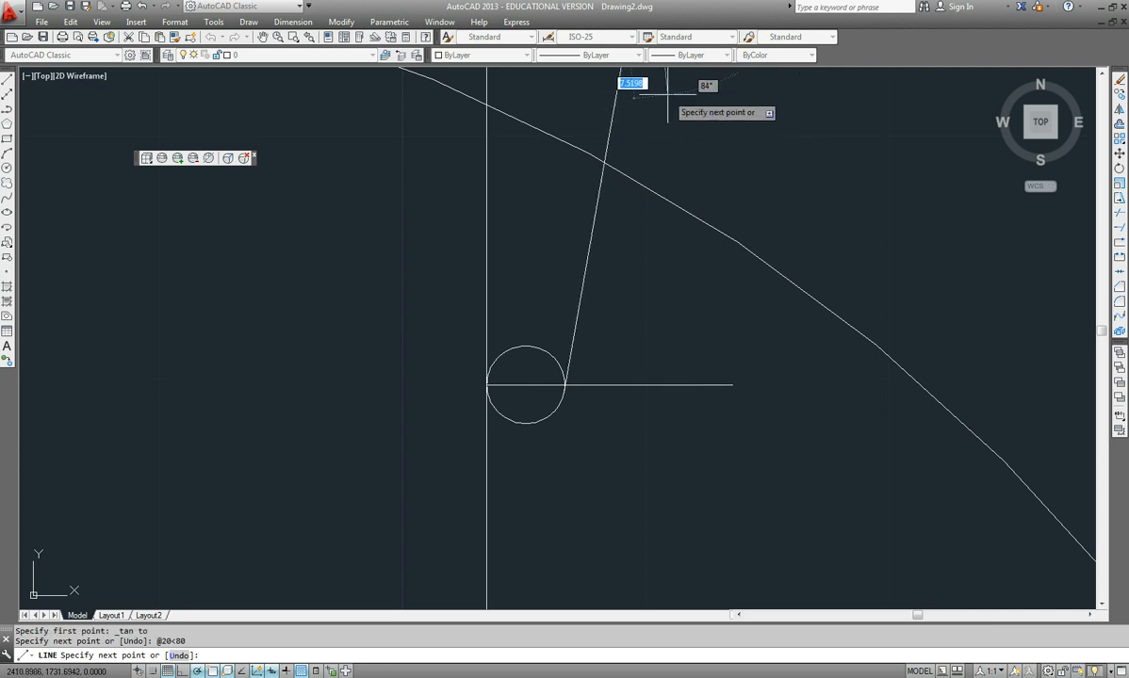
{"action": "key", "text": "Escape"}
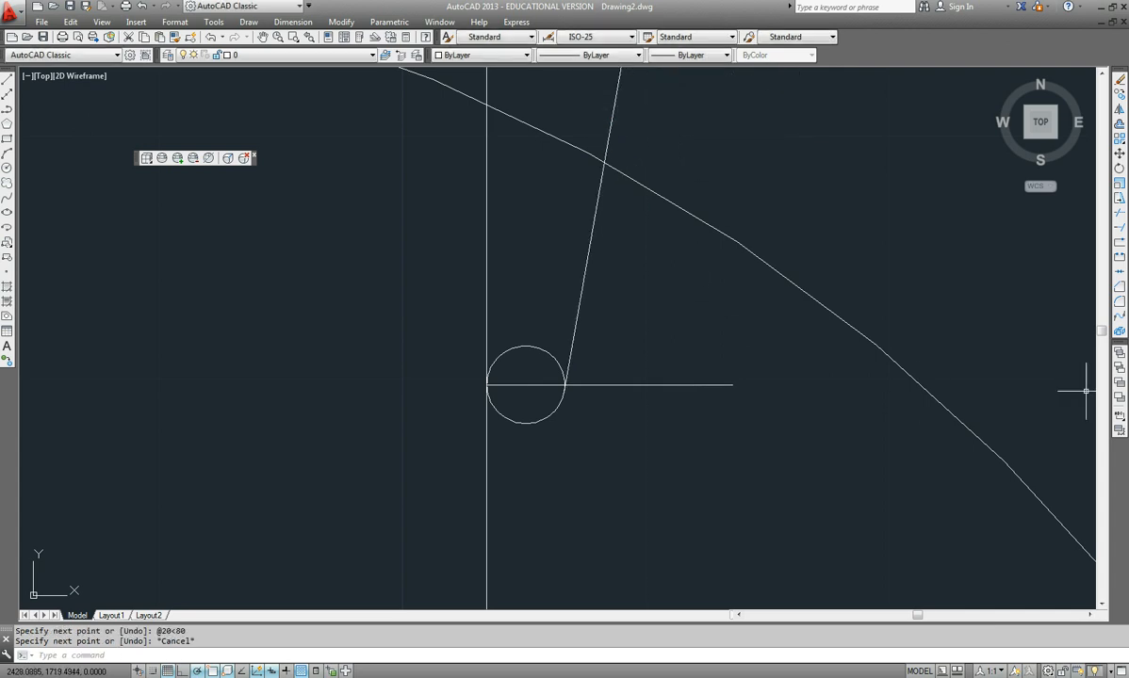
Step: Check the tooth detail in the PDF and offset the horizontal line through the small circle 3.6 upward in AutoCAD
{"action": "key", "text": "alt+Tab"}
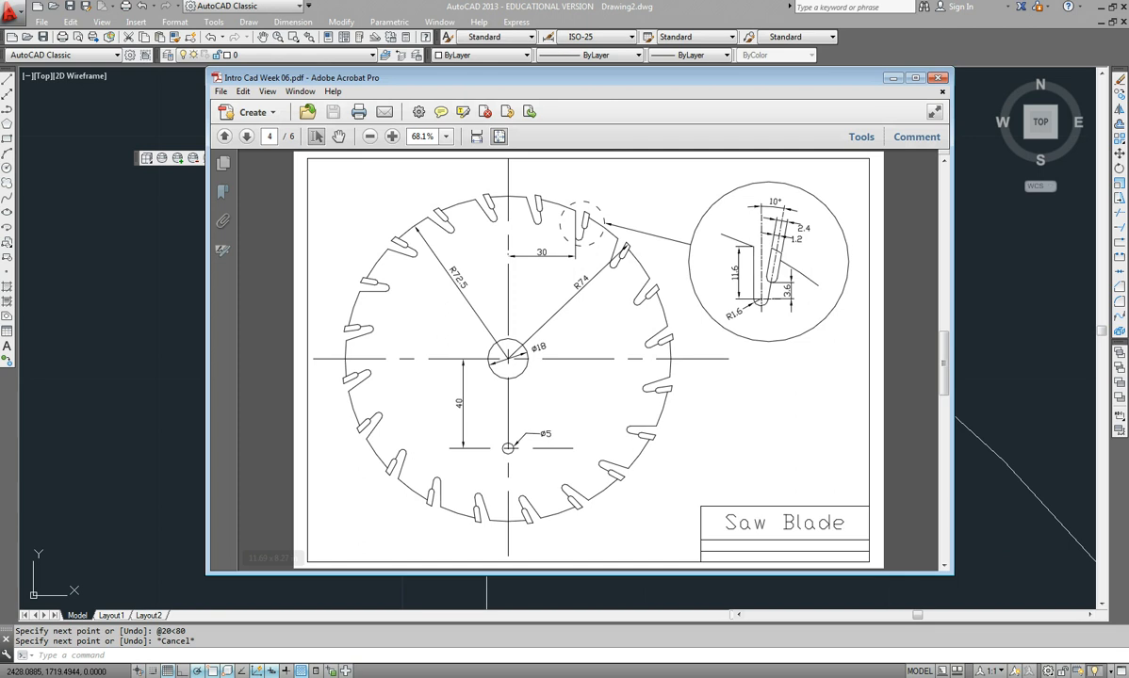
{"action": "mouse_move", "coordinate": [565, 78]}
{"action": "left_mouse_down"}
{"action": "mouse_move", "coordinate": [1077, 142]}
{"action": "mouse_move", "coordinate": [1128, 94]}
{"action": "left_mouse_up"}
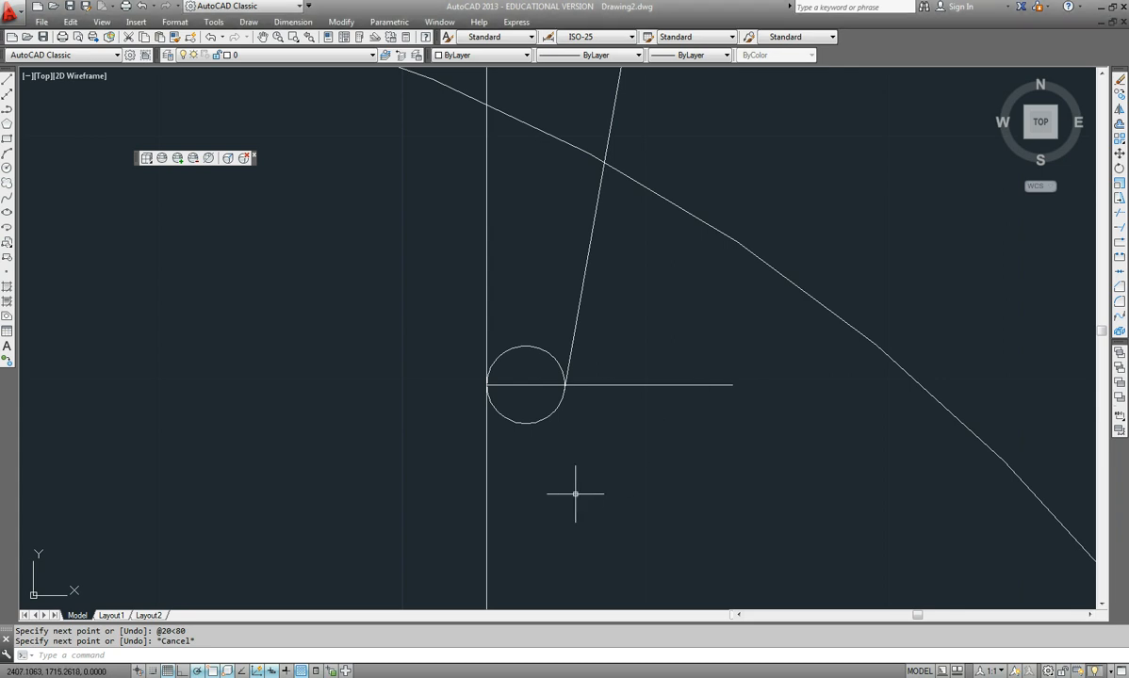
{"action": "type", "text": "OFFSET"}
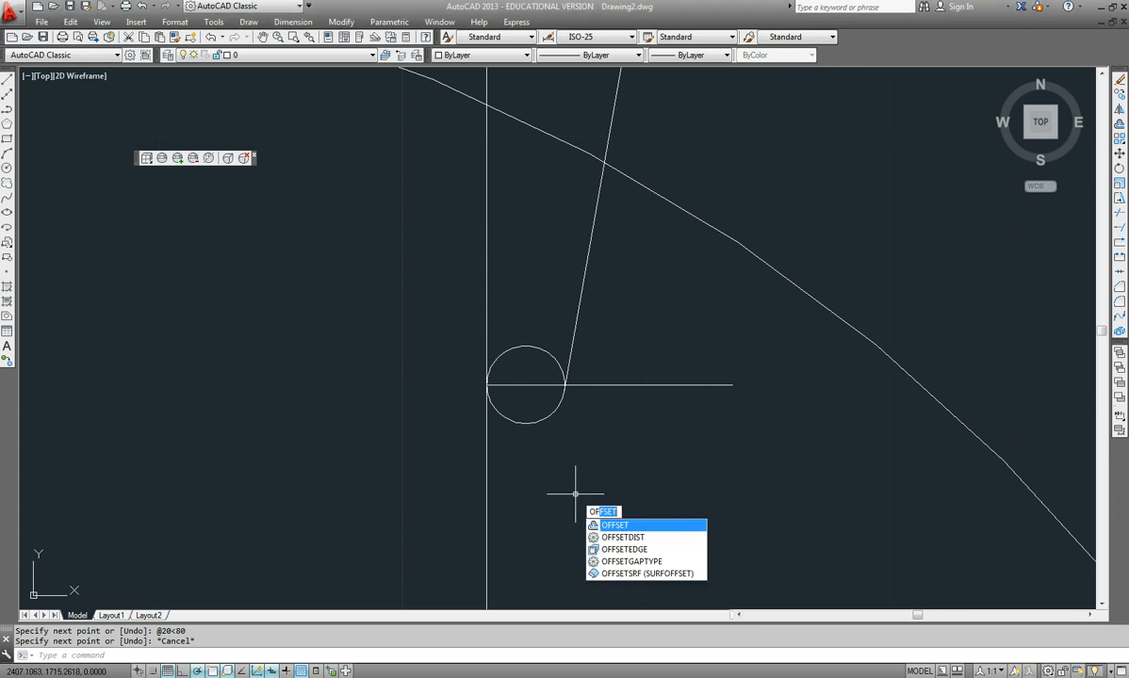
{"action": "key", "text": "Return"}
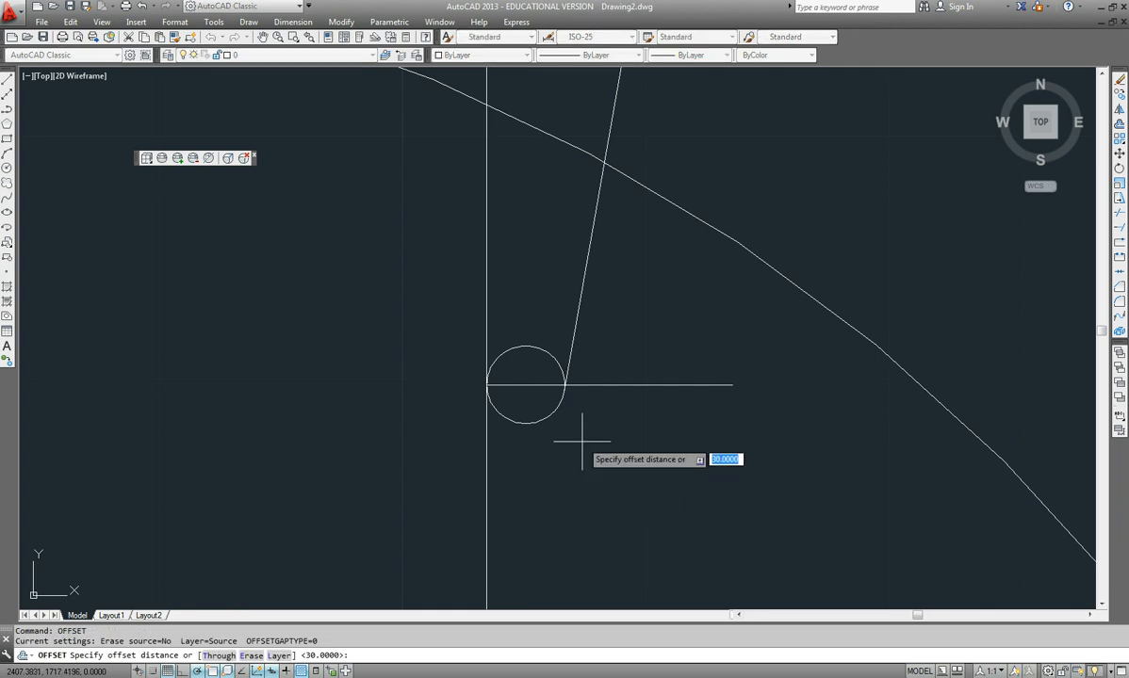
{"action": "type", "text": "3.6"}
{"action": "key", "text": "Return"}
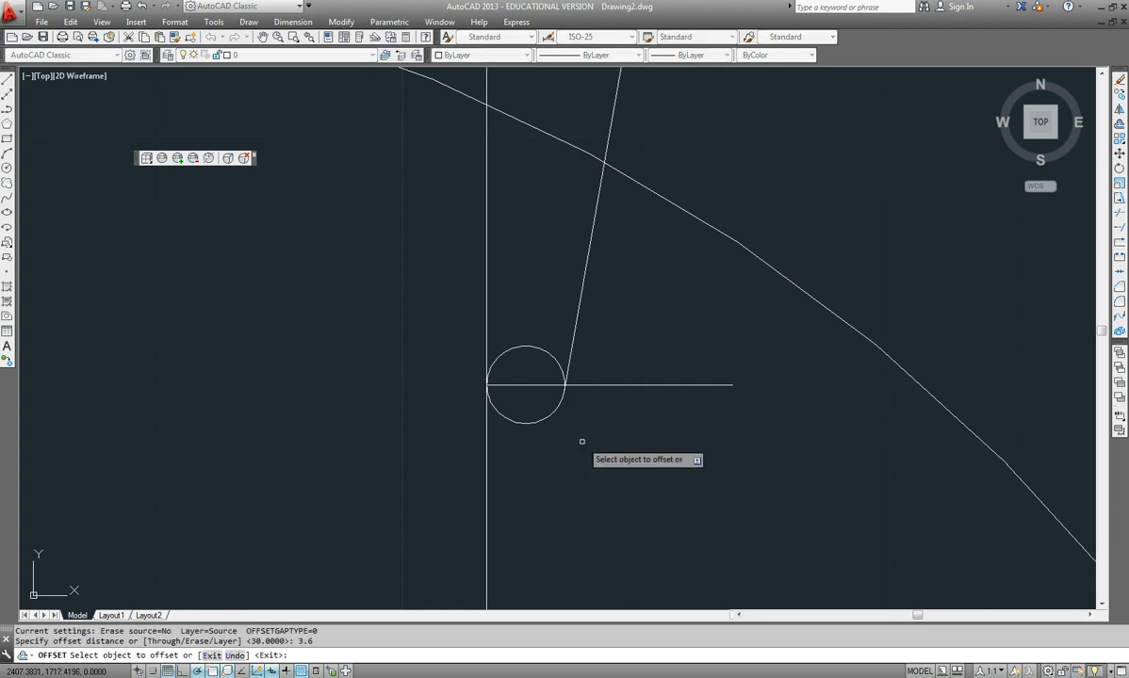
{"action": "left_click", "coordinate": [645, 384]}
{"action": "left_click", "coordinate": [641, 338]}
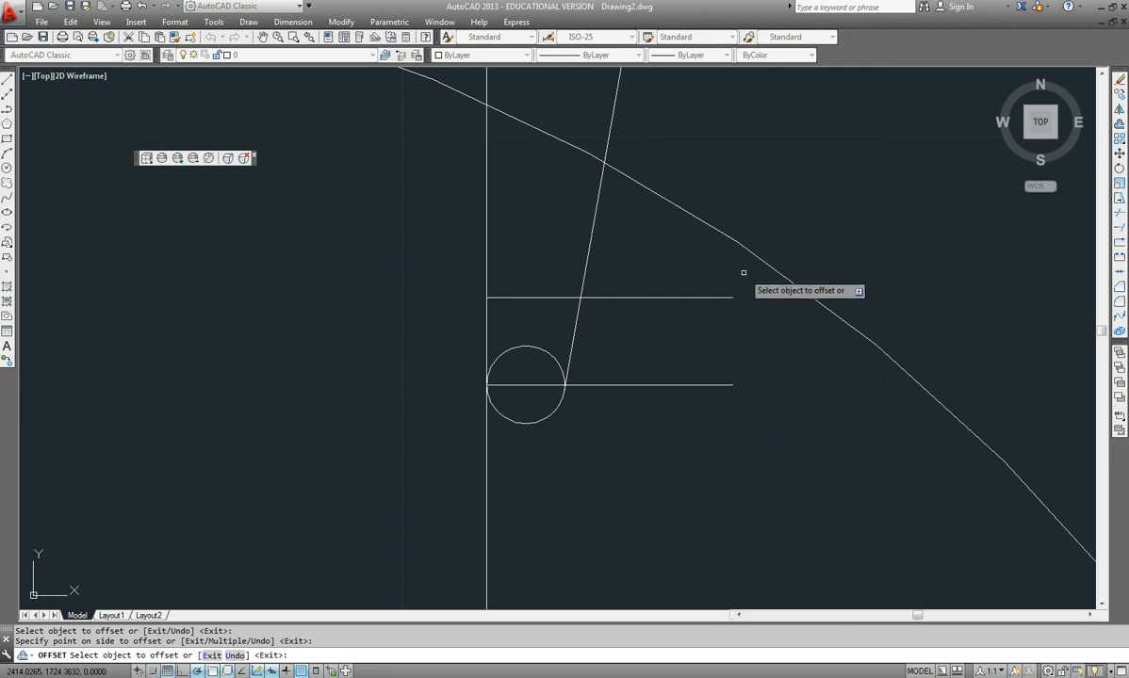
{"action": "key", "text": "Escape"}
Step: Offset the slanted tangent line 1.2 to both its right and left sides
{"action": "key", "text": "Return"}
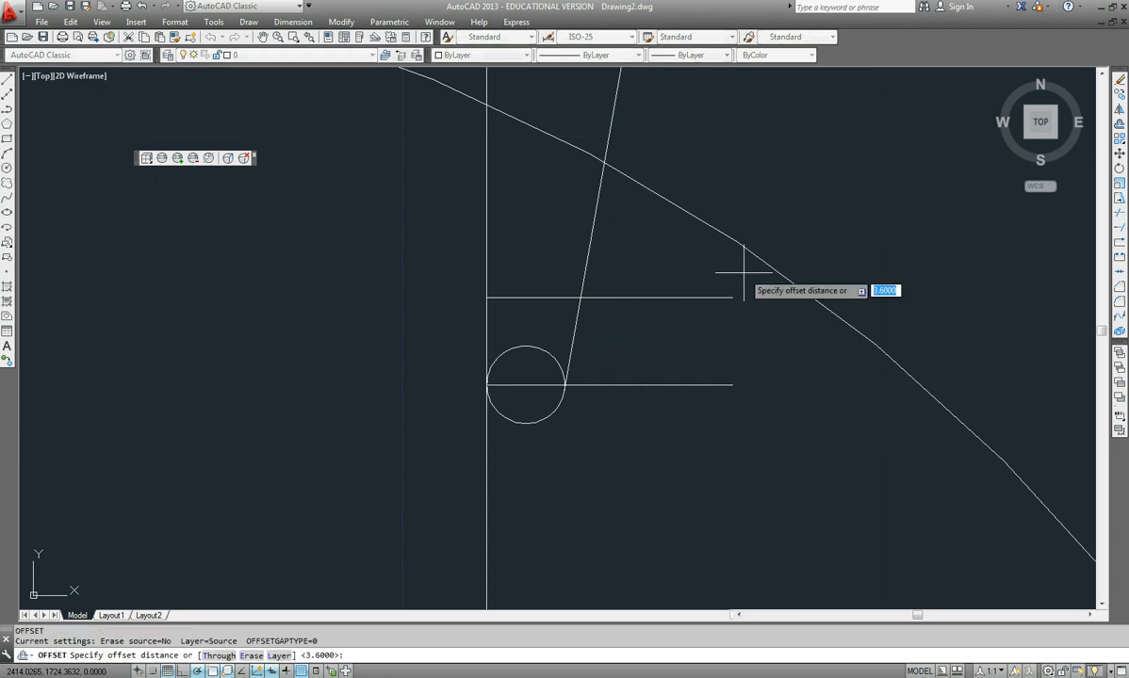
{"action": "type", "text": "1.2"}
{"action": "key", "text": "Return"}
{"action": "left_click", "coordinate": [608, 141]}
{"action": "left_click", "coordinate": [634, 134]}
{"action": "left_click", "coordinate": [609, 131]}
{"action": "left_click", "coordinate": [568, 114]}
{"action": "key", "text": "Escape"}
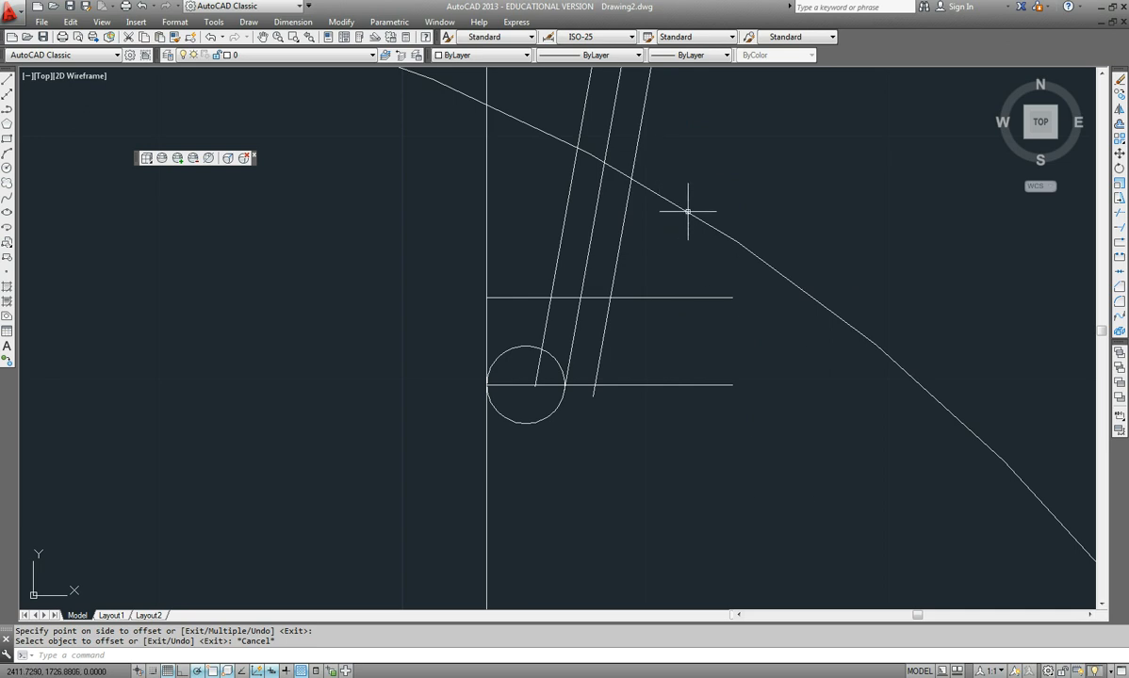
Step: Draw a 74 radius circle centred on the intersection of the blade's centre lines
{"action": "scroll", "coordinate": [613, 313], "scroll_direction": "down", "scroll_amount": 6}
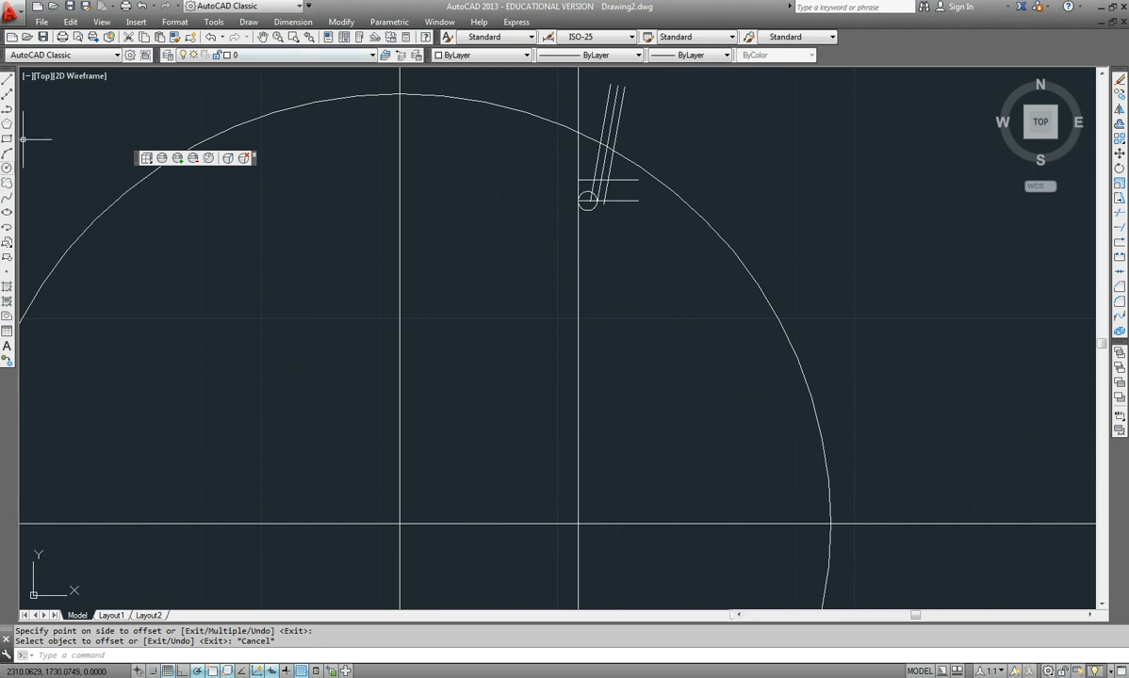
{"action": "left_click", "coordinate": [6, 166]}
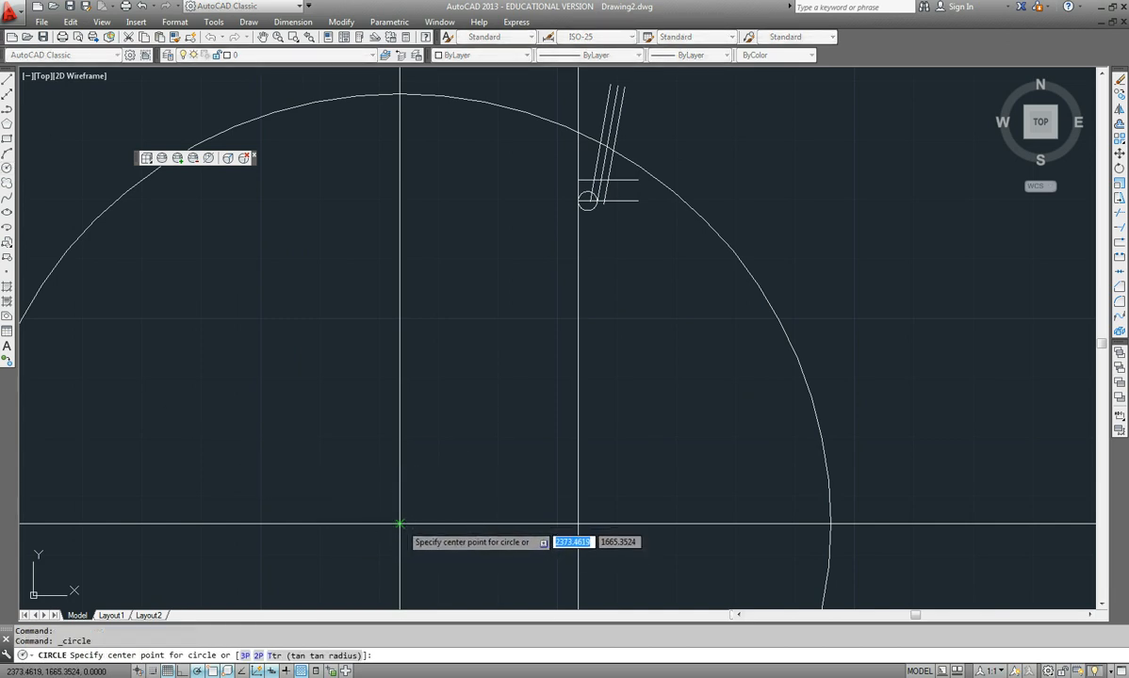
{"action": "left_click", "coordinate": [400, 523]}
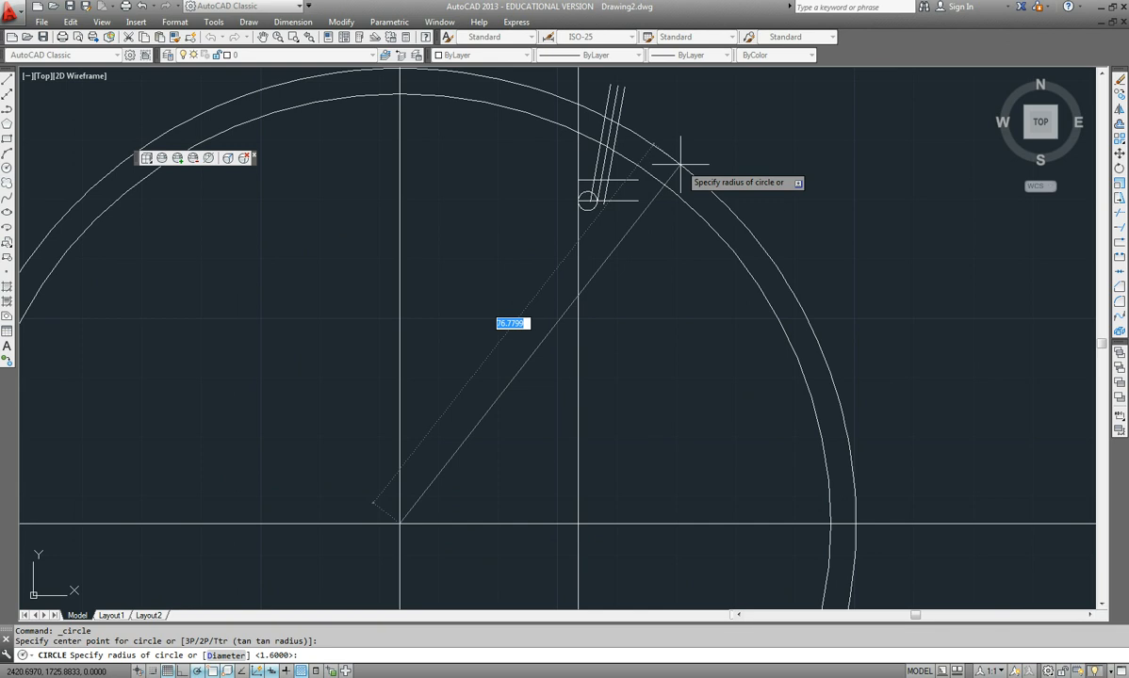
{"action": "type", "text": "74"}
{"action": "key", "text": "Return"}
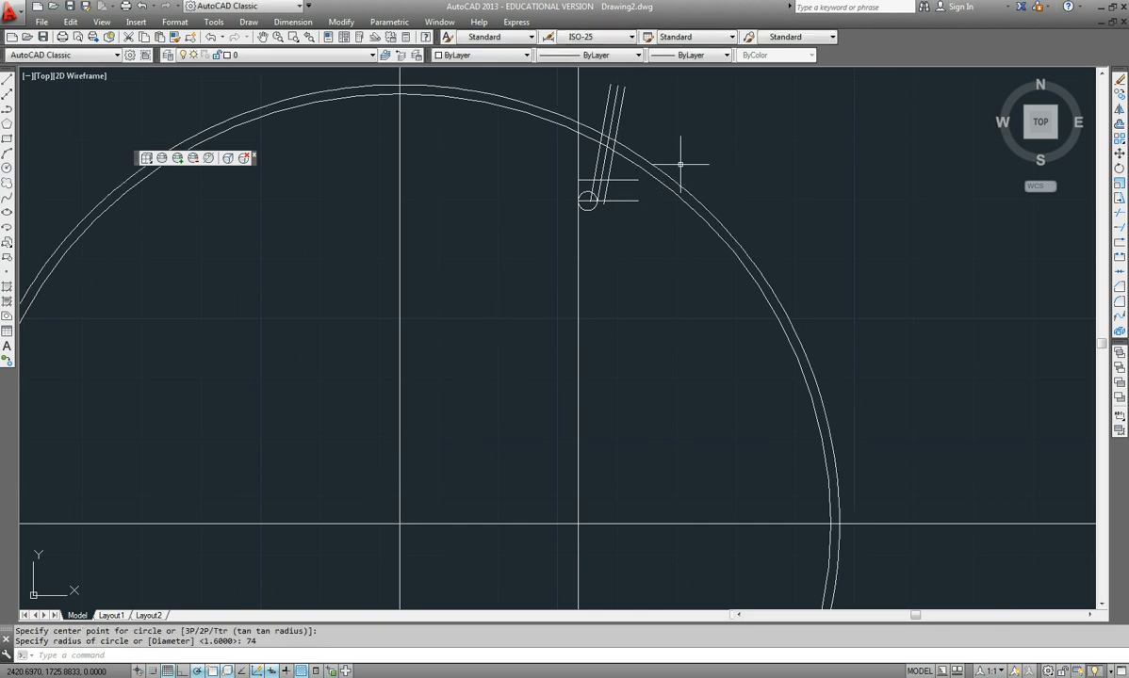
Step: Offset the upper horizontal construction line of the tooth slot 1.2 upward
{"action": "scroll", "coordinate": [614, 135], "scroll_direction": "up", "scroll_amount": 2}
{"action": "scroll", "coordinate": [614, 135], "scroll_direction": "up", "scroll_amount": 3}
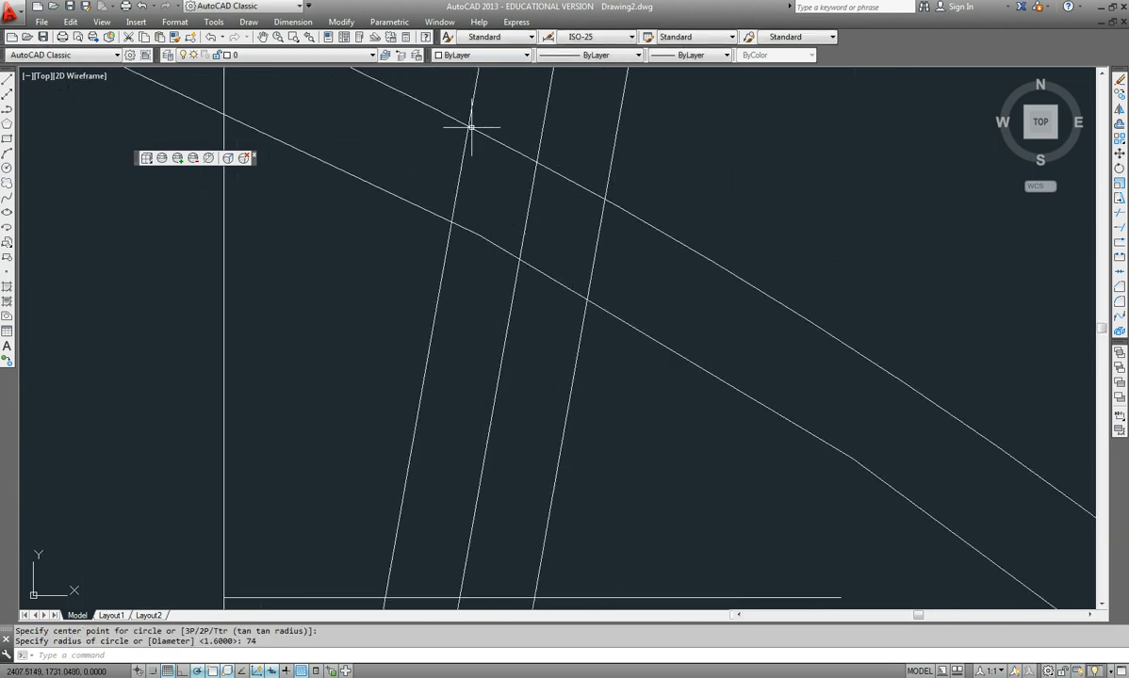
{"action": "scroll", "coordinate": [590, 306], "scroll_direction": "down", "scroll_amount": 2}
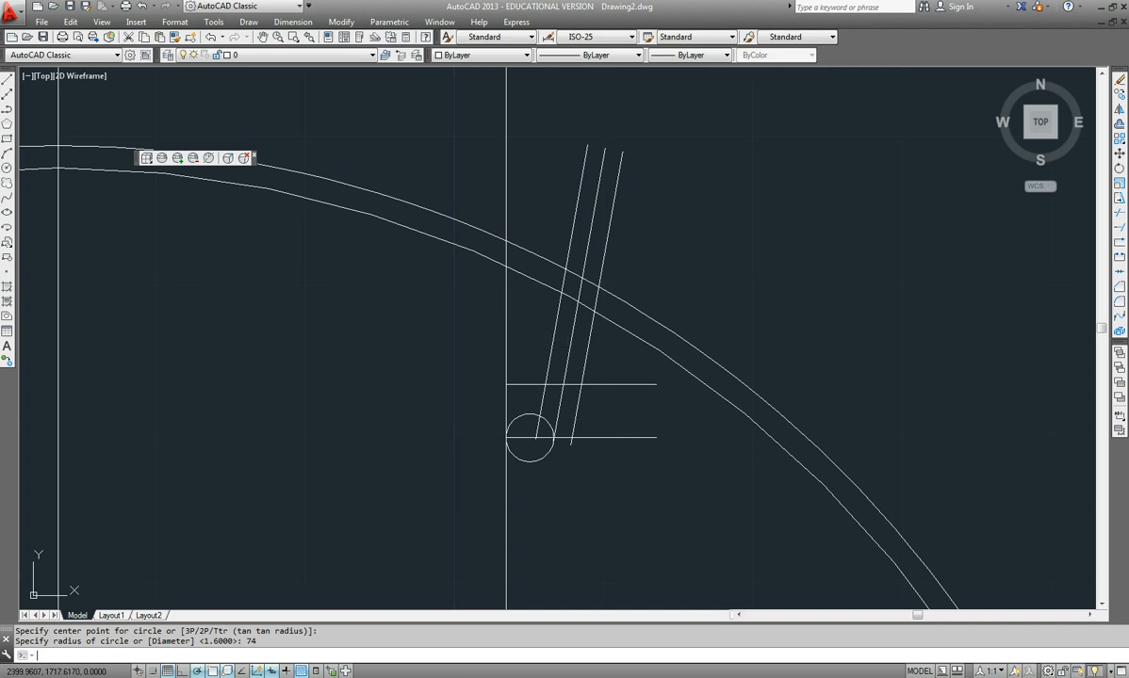
{"action": "key", "text": "Escape"}
{"action": "key", "text": "Escape"}
{"action": "type", "text": "offs"}
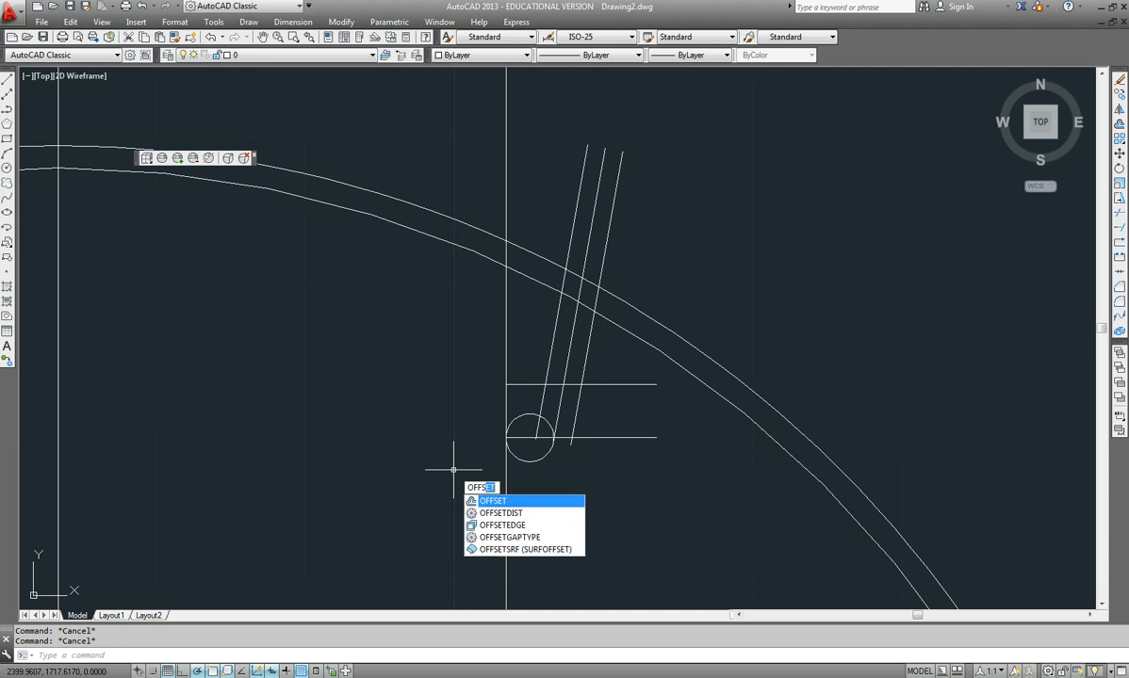
{"action": "key", "text": "Return"}
{"action": "type", "text": "1.2"}
{"action": "key", "text": "Return"}
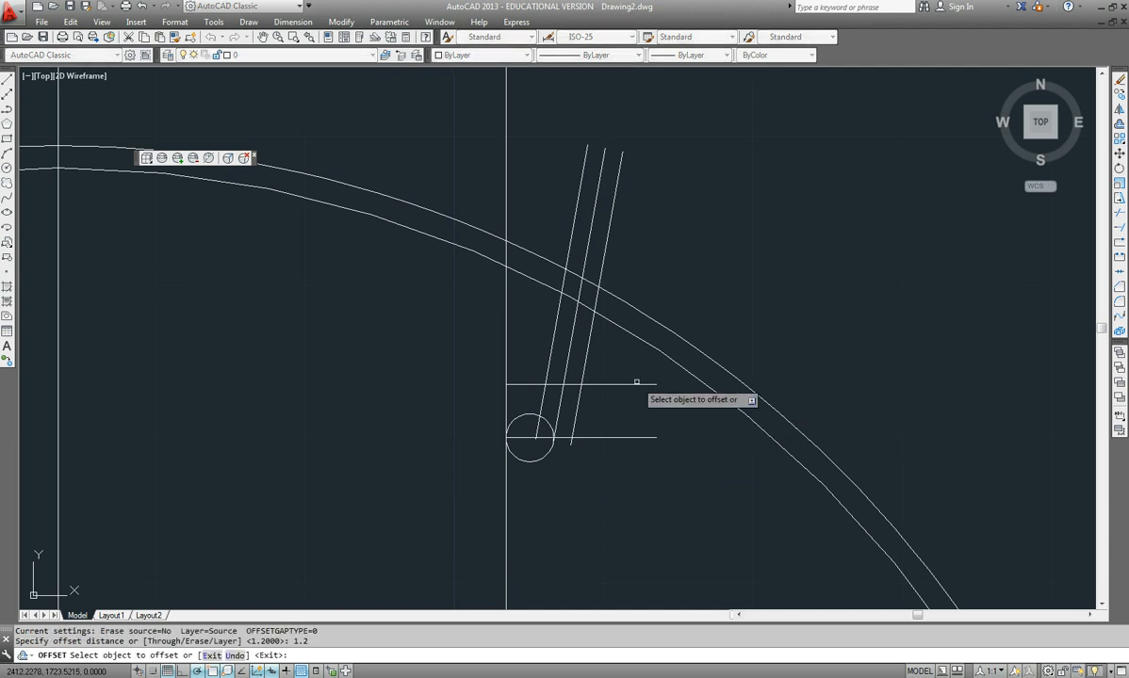
{"action": "left_click", "coordinate": [629, 384]}
{"action": "left_click", "coordinate": [633, 373]}
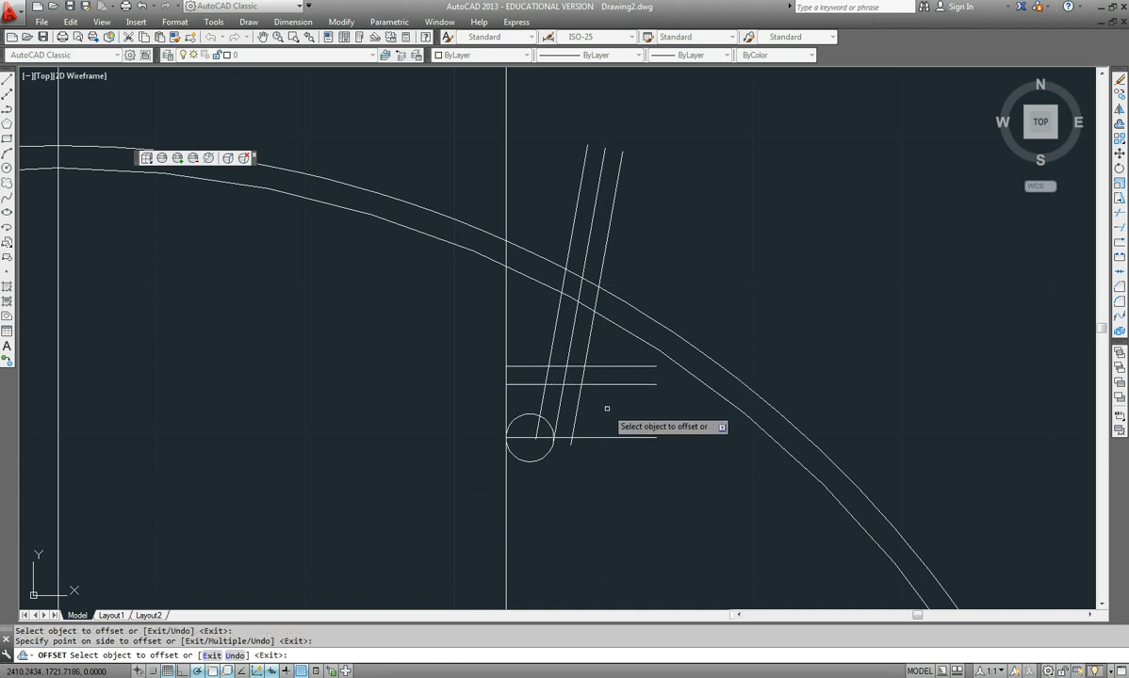
Step: Draw a 1.2 radius circle centred where the middle slanted line crosses the uppermost horizontal construction line, reaching the right slanted line
{"action": "key", "text": "Escape"}
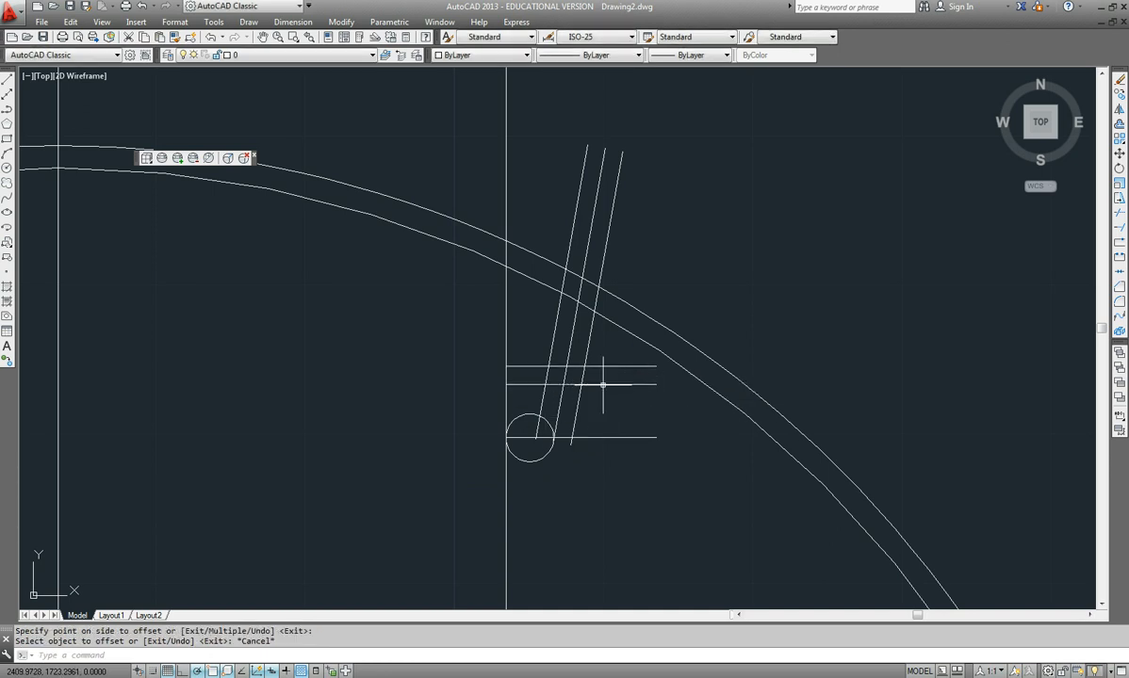
{"action": "left_click", "coordinate": [7, 168]}
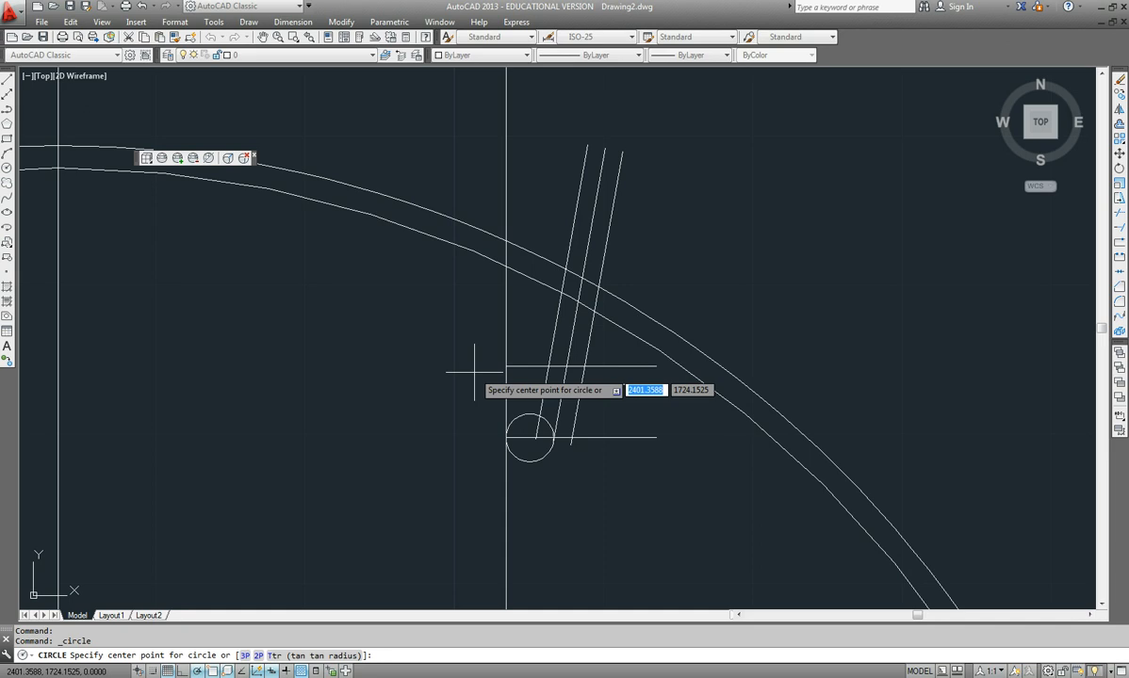
{"action": "left_click", "coordinate": [566, 366]}
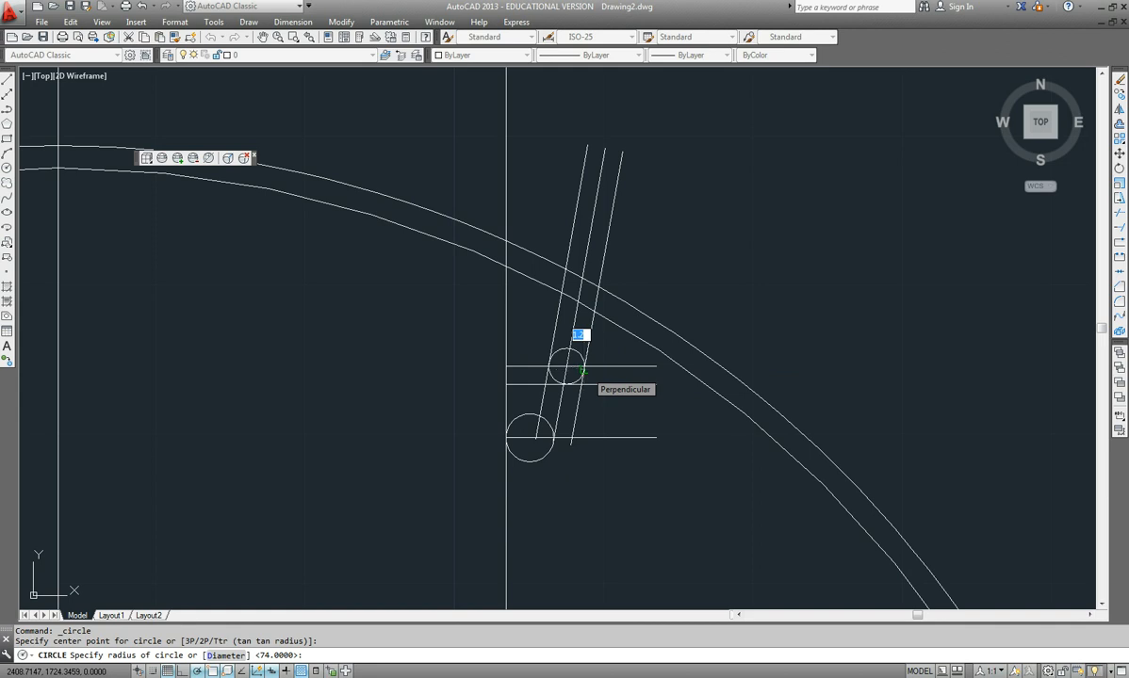
{"action": "left_click", "coordinate": [583, 372]}
{"action": "scroll", "coordinate": [568, 377], "scroll_direction": "up", "scroll_amount": 8}
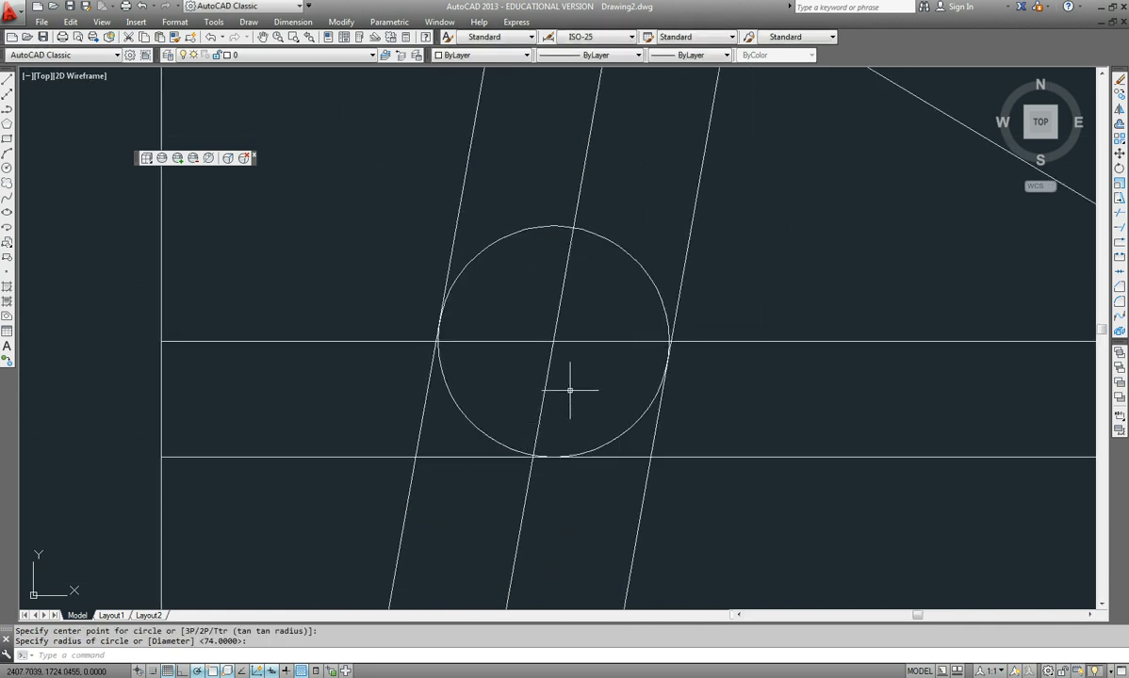
{"action": "scroll", "coordinate": [570, 424], "scroll_direction": "up", "scroll_amount": 2}
{"action": "middle_click_drag", "start_coordinate": [575, 429], "coordinate": [673, 449]}
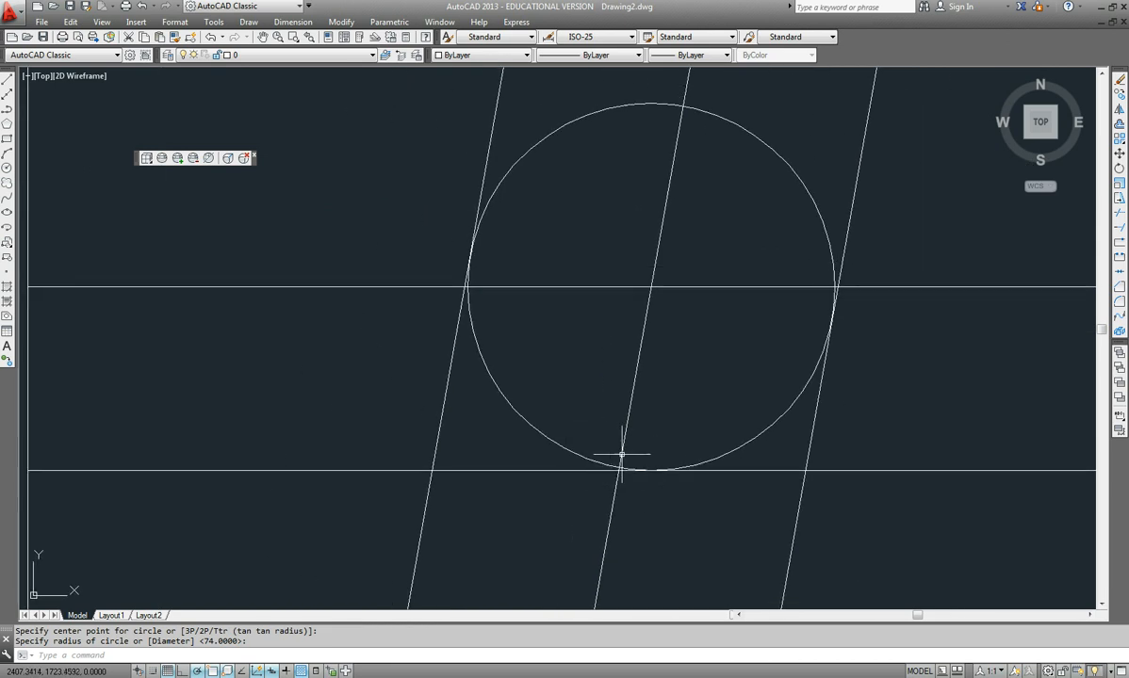
{"action": "scroll", "coordinate": [705, 512], "scroll_direction": "down", "scroll_amount": 3}
{"action": "middle_click_drag", "start_coordinate": [703, 513], "coordinate": [727, 433]}
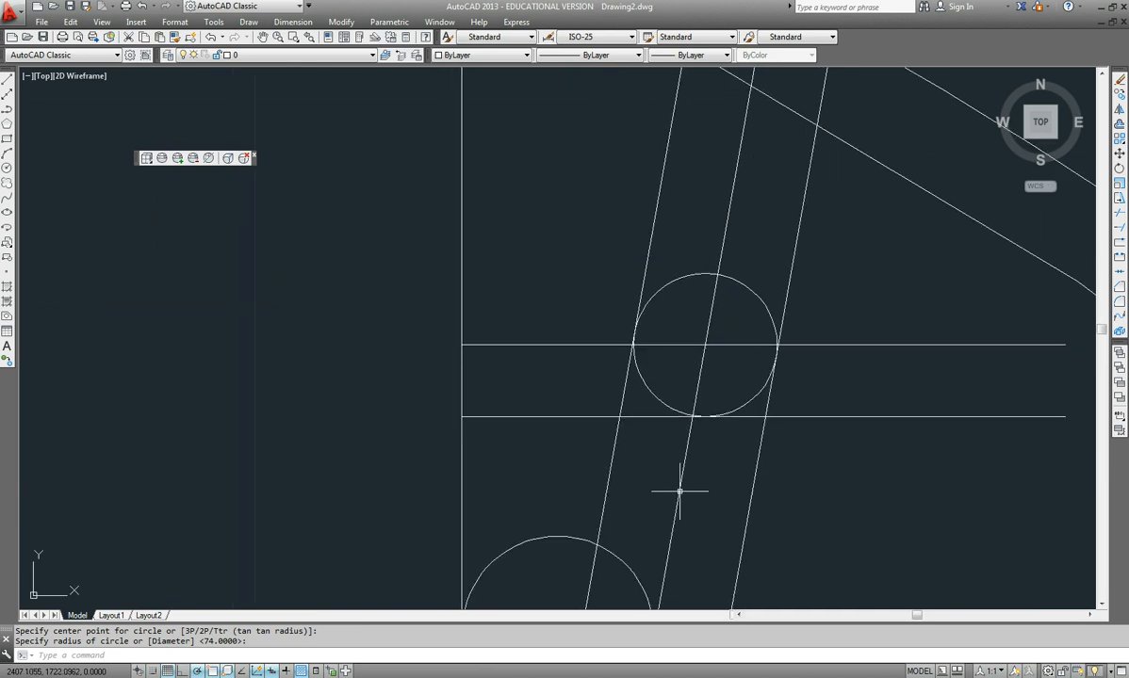
{"action": "scroll", "coordinate": [633, 471], "scroll_direction": "down", "scroll_amount": 4}
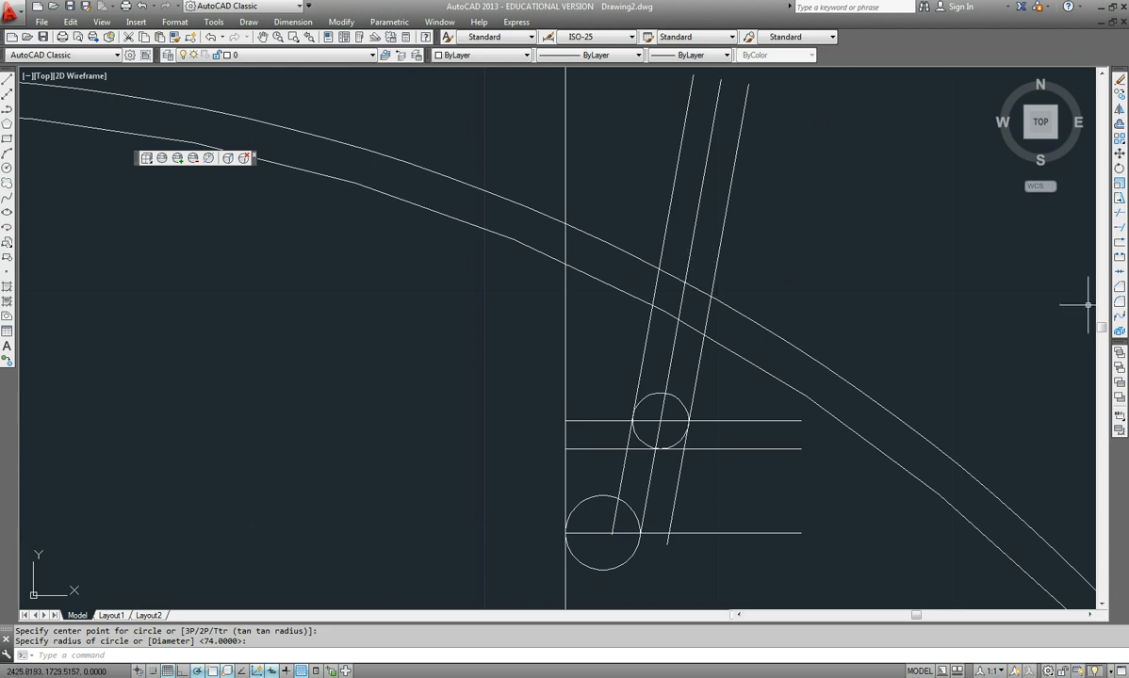
Step: Check the saw blade drawing in the PDF and rotate the right slanted line 18° about the blade's centre in AutoCAD
{"action": "key", "text": "alt+Tab"}
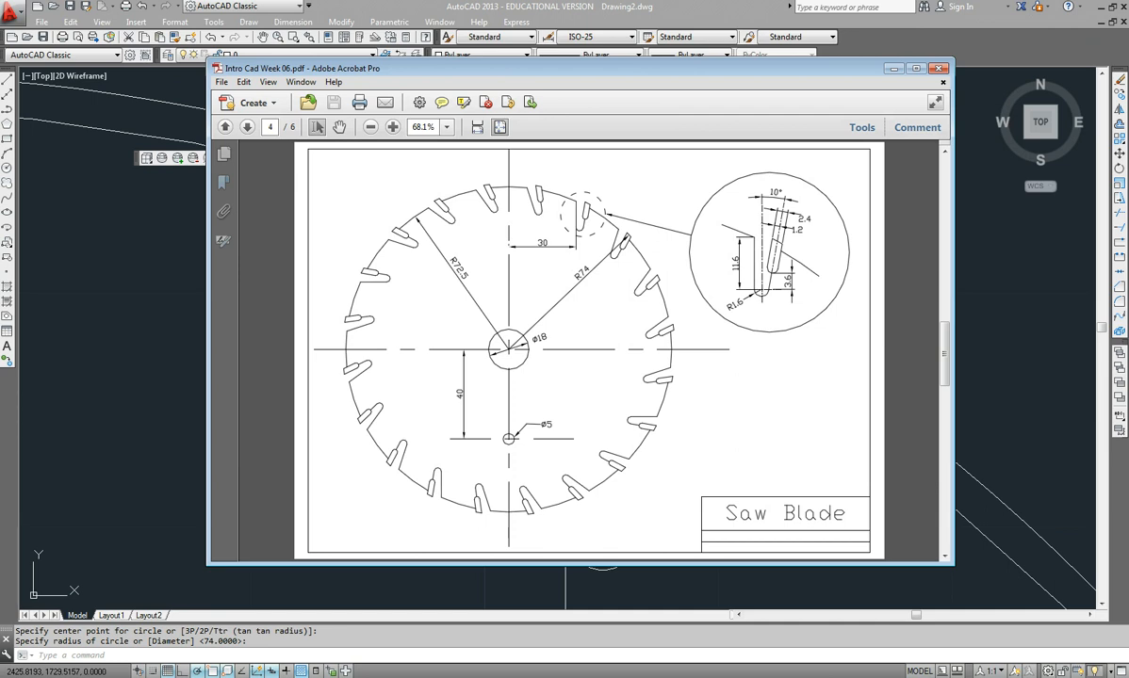
{"action": "key", "text": "alt+Tab"}
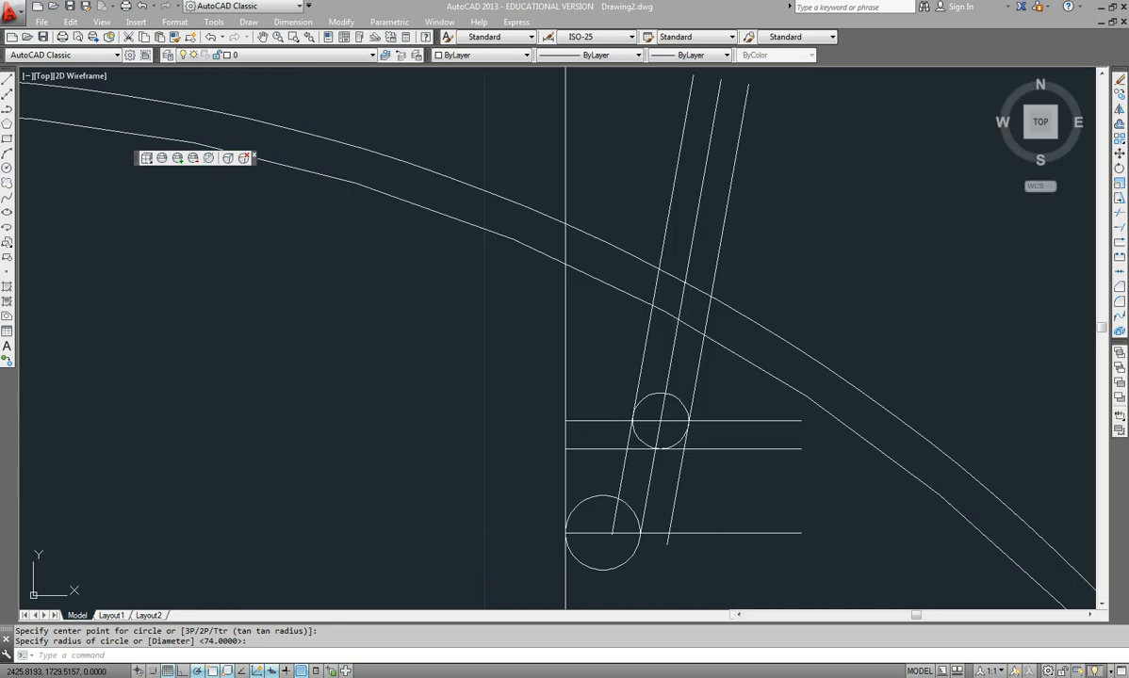
{"action": "left_click", "coordinate": [721, 255]}
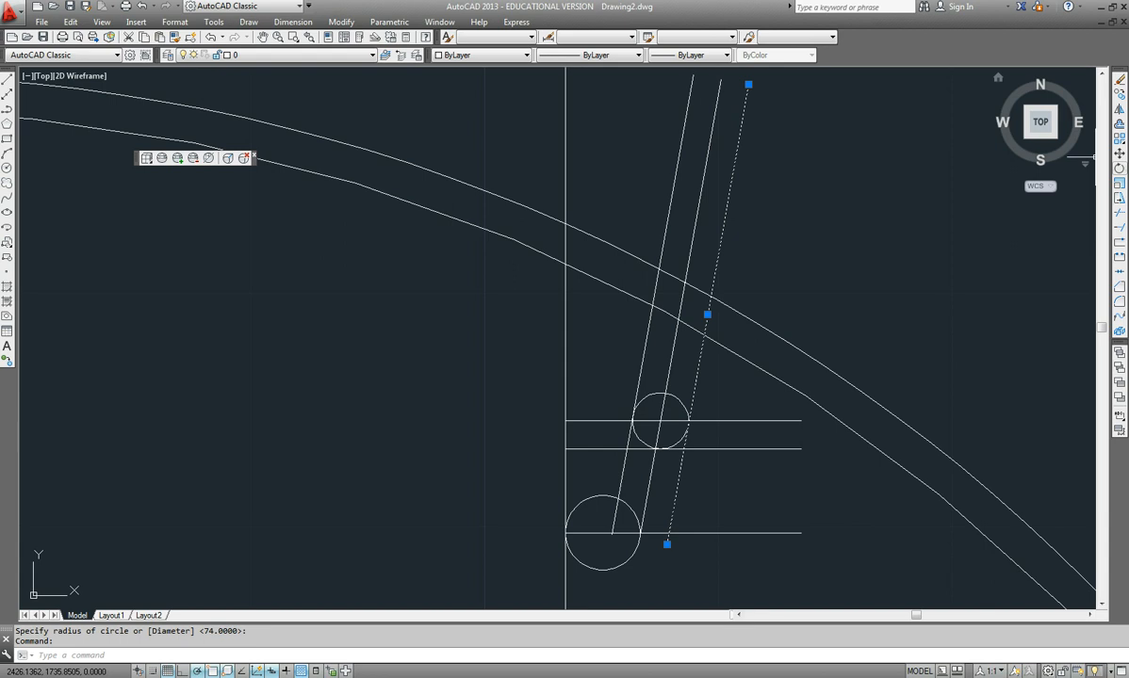
{"action": "left_click", "coordinate": [1120, 169]}
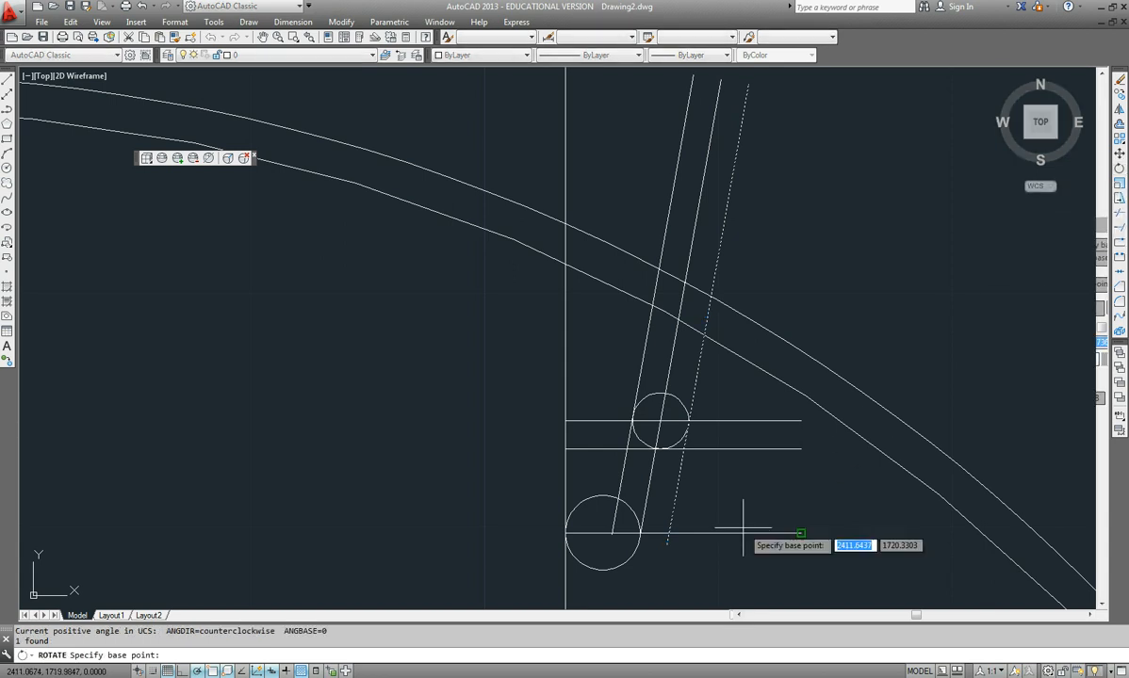
{"action": "scroll", "coordinate": [687, 453], "scroll_direction": "down", "scroll_amount": 4}
{"action": "middle_click_drag", "start_coordinate": [696, 459], "coordinate": [722, 282]}
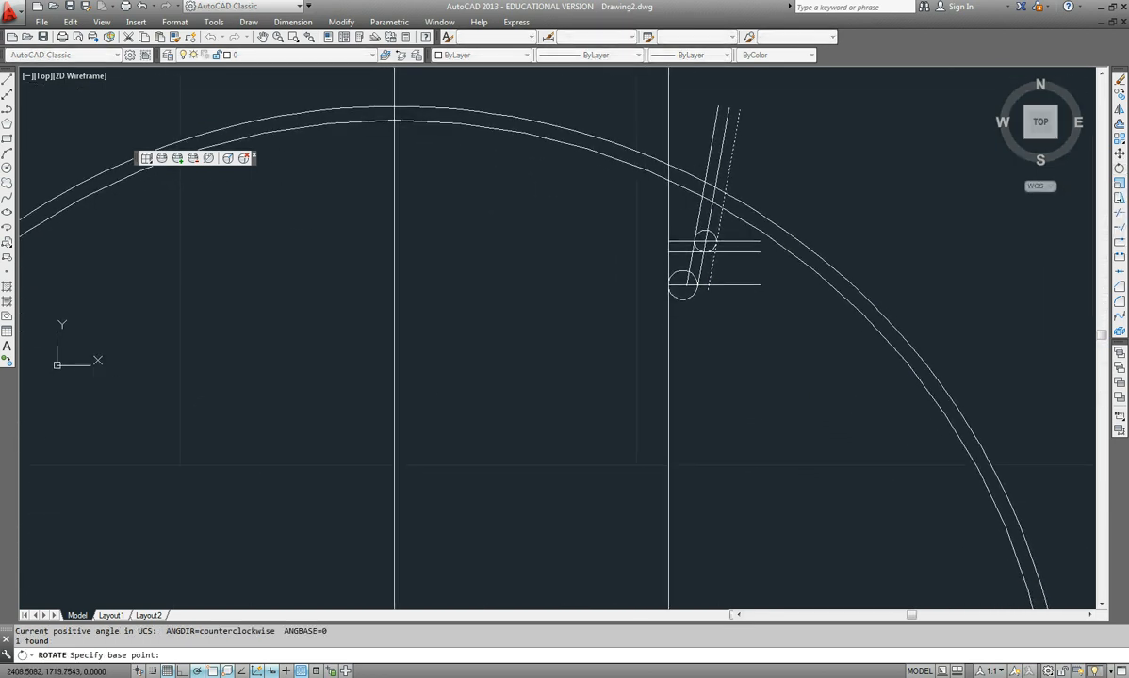
{"action": "scroll", "coordinate": [576, 496], "scroll_direction": "down", "scroll_amount": 2}
{"action": "middle_click_drag", "start_coordinate": [576, 496], "coordinate": [608, 330]}
{"action": "left_click", "coordinate": [492, 512]}
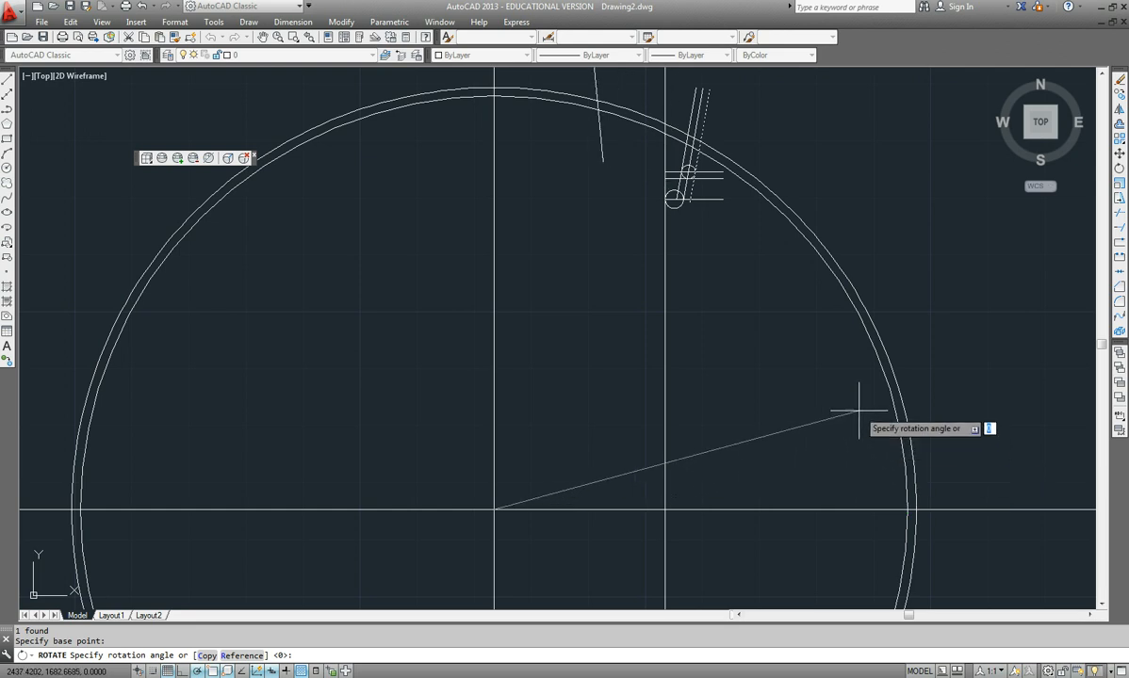
{"action": "type", "text": "18"}
{"action": "key", "text": "Return"}
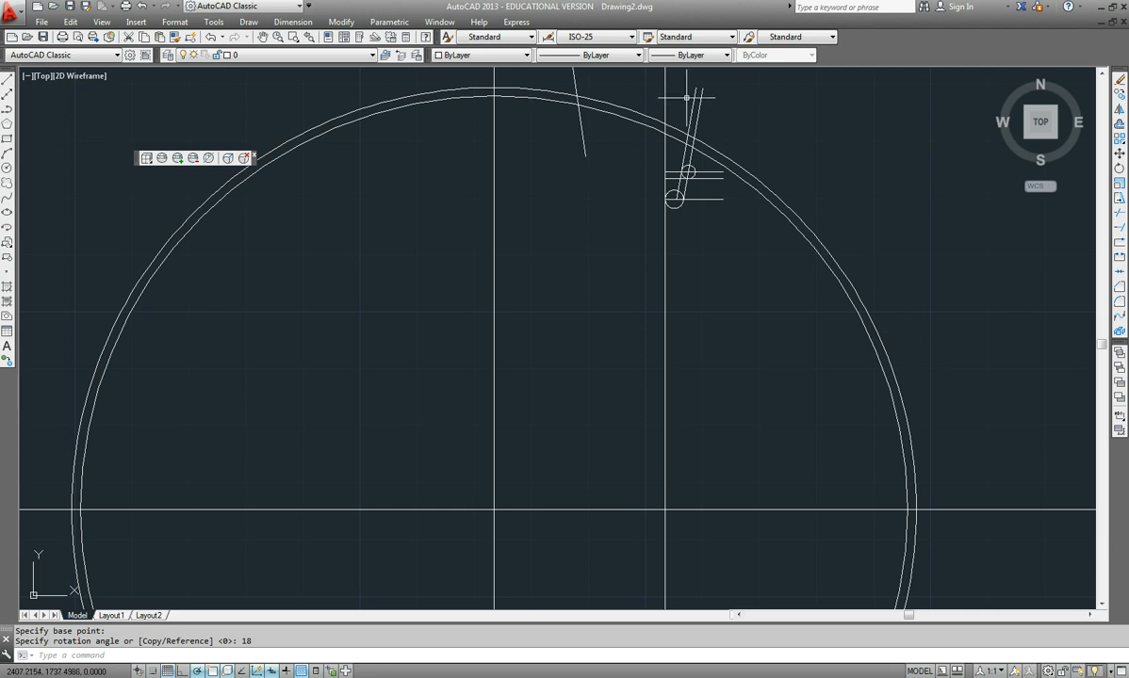
{"action": "middle_click_drag", "start_coordinate": [612, 196], "coordinate": [617, 358]}
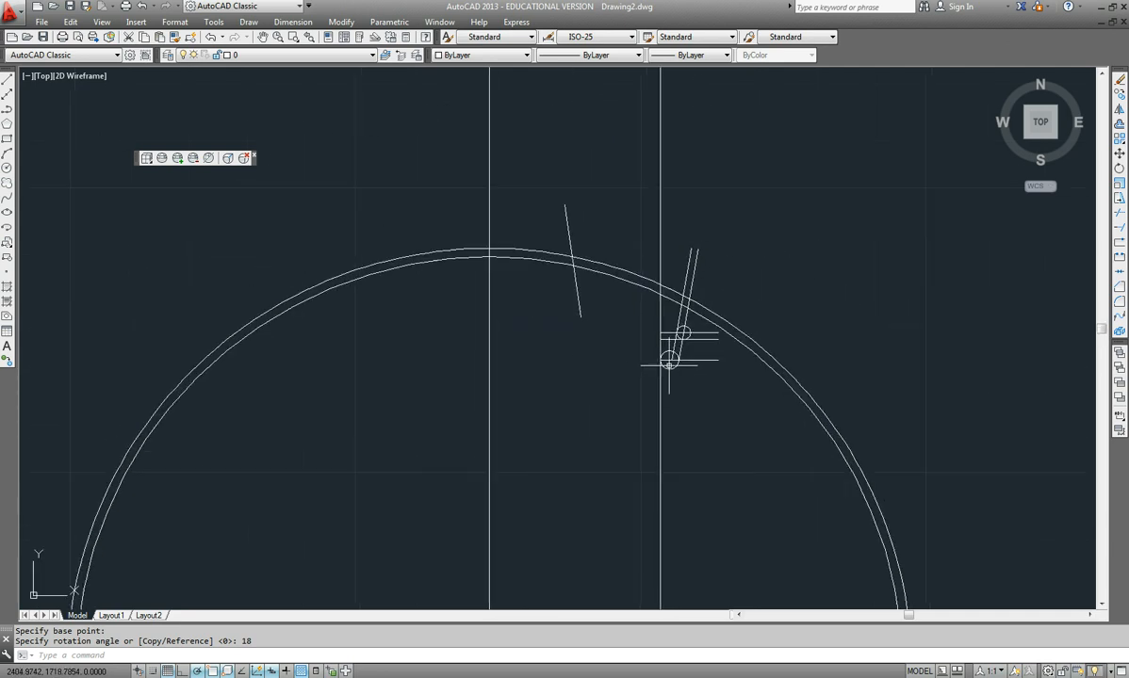
{"action": "scroll", "coordinate": [668, 360], "scroll_direction": "up", "scroll_amount": 4}
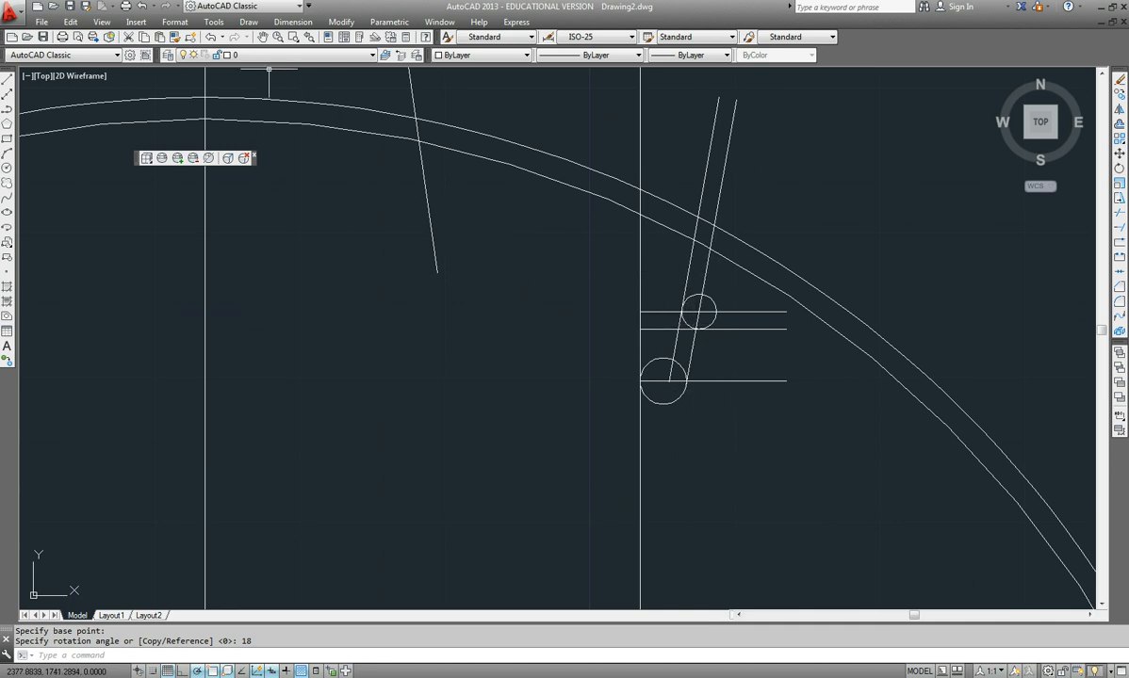
Step: Undo the view changes and the rotation of the right slanted line
{"action": "left_click", "coordinate": [140, 6]}
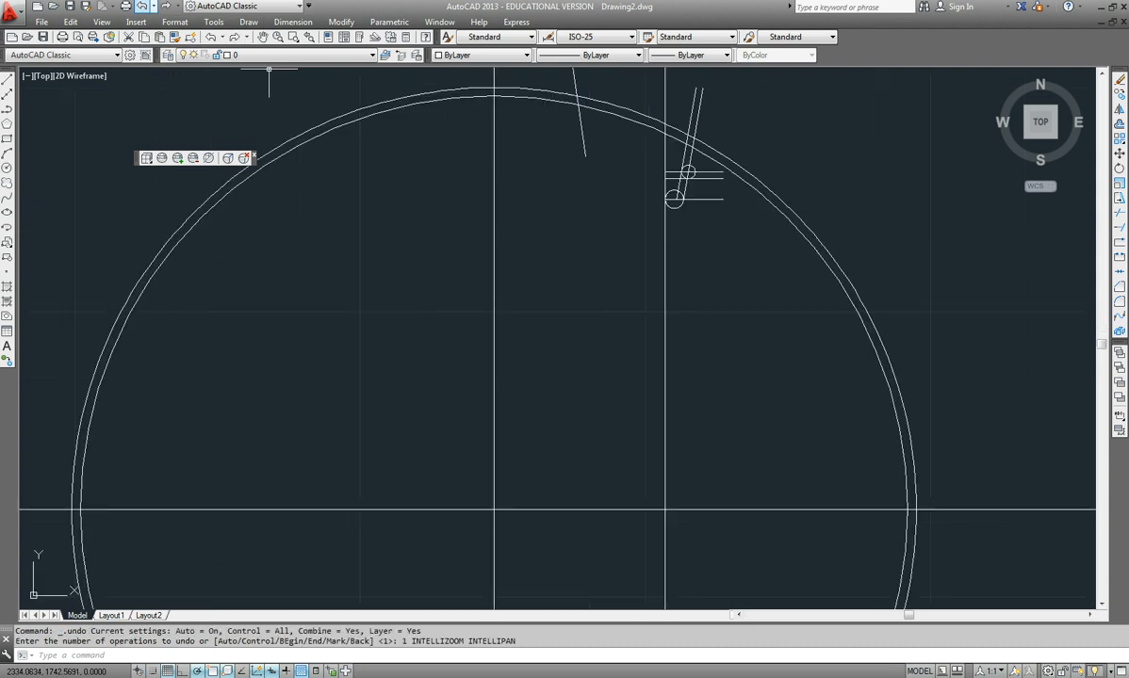
{"action": "left_click", "coordinate": [140, 6]}
{"action": "left_click", "coordinate": [140, 6]}
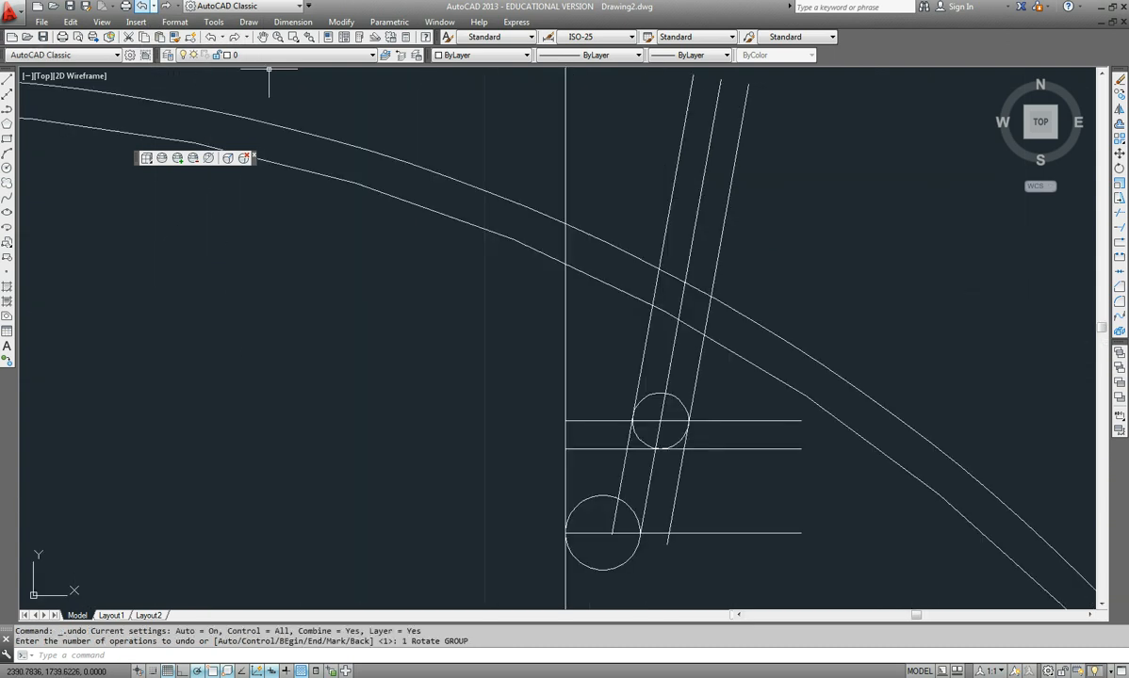
Step: Rotate the right slanted line of the tooth by 18° about the intersection of the blade's centre lines
{"action": "left_click", "coordinate": [715, 272]}
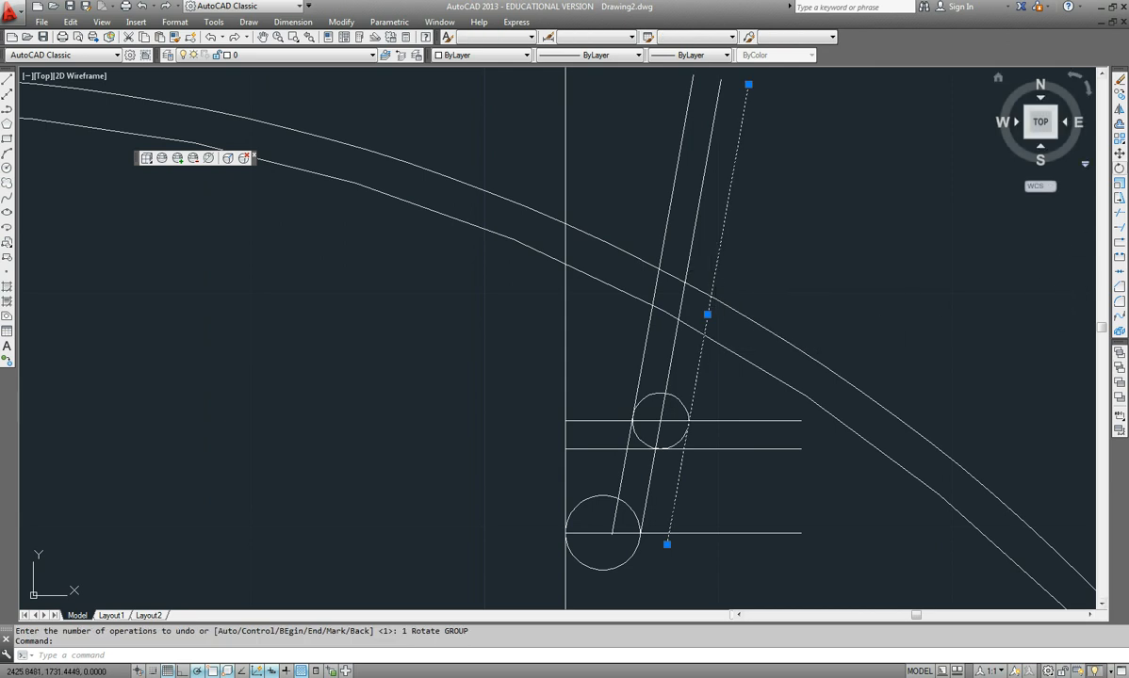
{"action": "left_click", "coordinate": [1119, 168]}
{"action": "scroll", "coordinate": [337, 428], "scroll_direction": "down", "scroll_amount": 5}
{"action": "middle_click_drag", "start_coordinate": [339, 446], "coordinate": [481, 95]}
{"action": "left_click", "coordinate": [366, 423]}
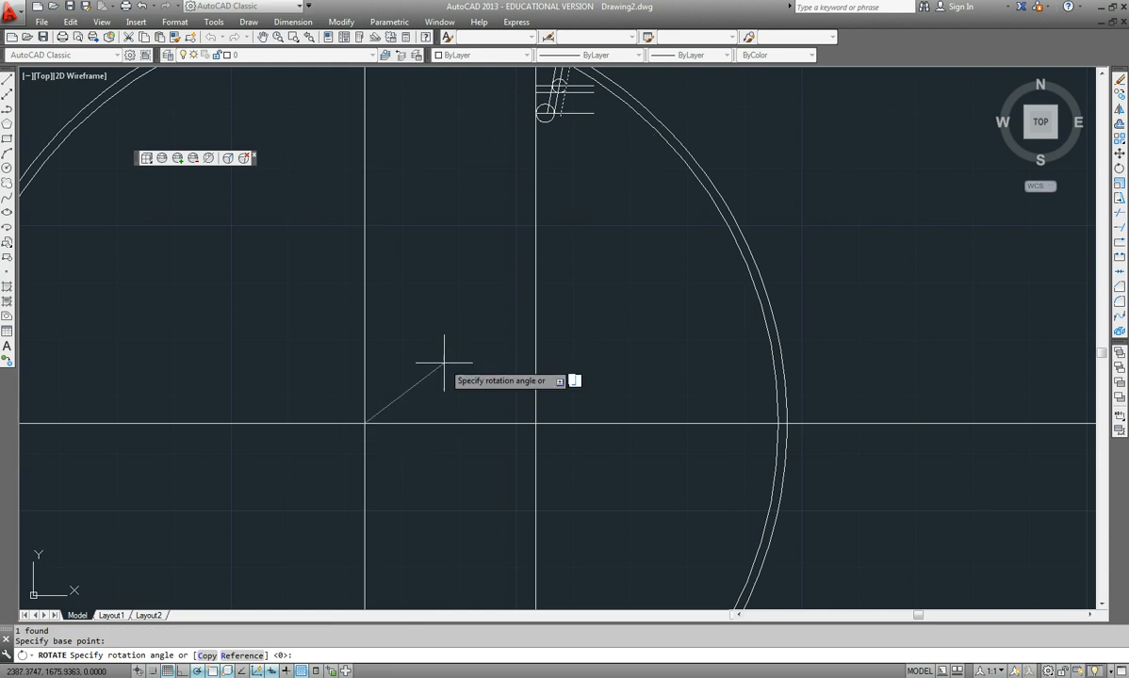
{"action": "type", "text": "18"}
{"action": "key", "text": "Return"}
{"action": "scroll", "coordinate": [705, 350], "scroll_direction": "down", "scroll_amount": 2}
{"action": "scroll", "coordinate": [549, 249], "scroll_direction": "up", "scroll_amount": 4}
{"action": "scroll", "coordinate": [548, 248], "scroll_direction": "up", "scroll_amount": 2}
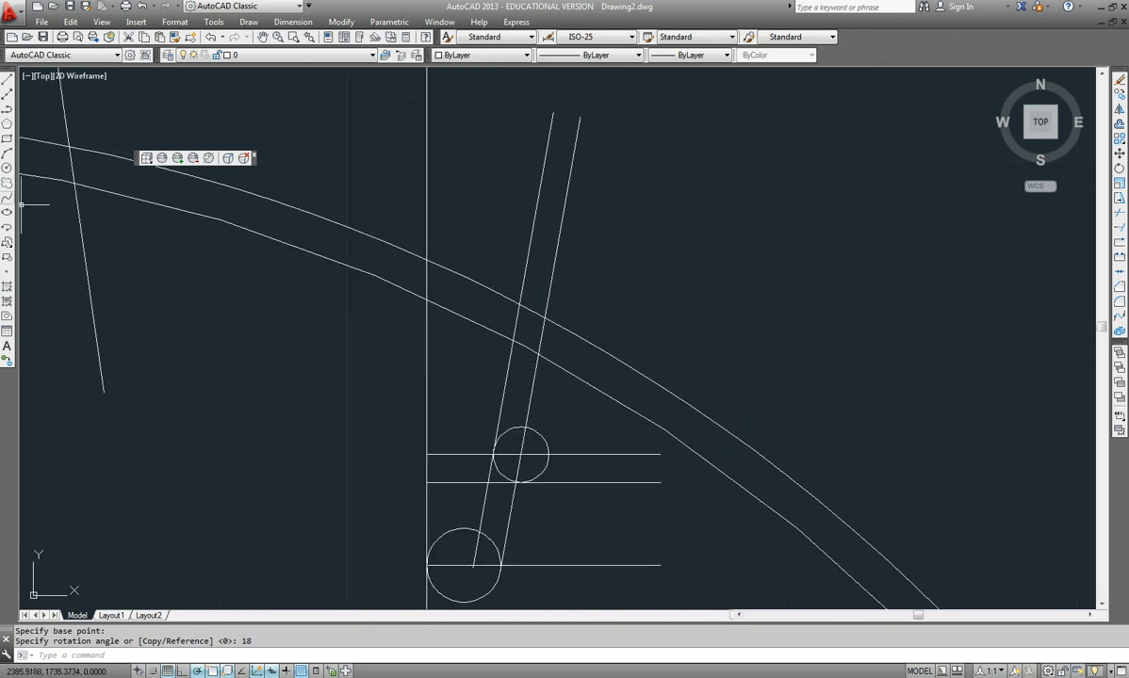
Step: Offset the middle slanted line 1.2 to its right to replace the rotated line
{"action": "key", "text": "Escape"}
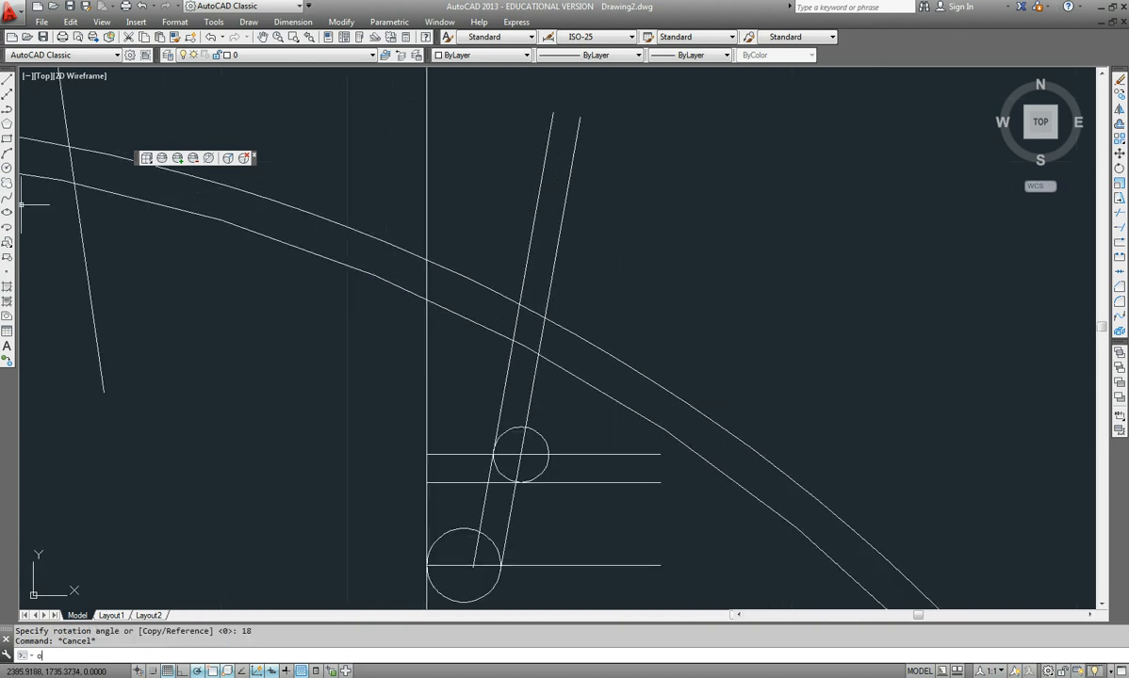
{"action": "type", "text": "offset"}
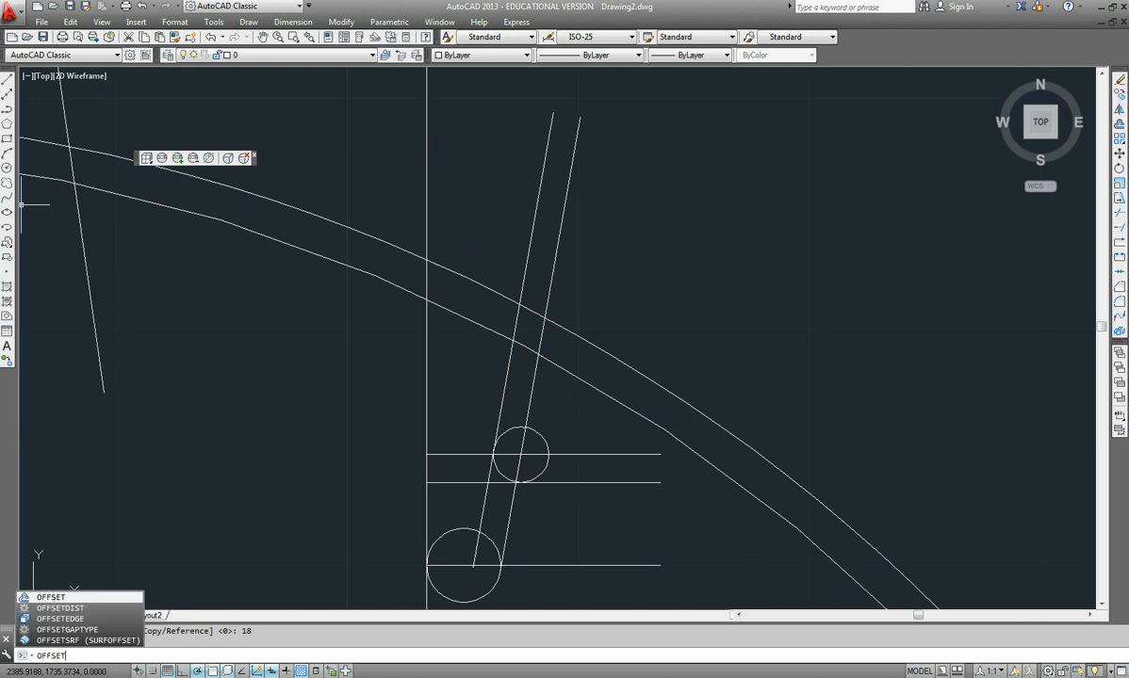
{"action": "key", "text": "Return"}
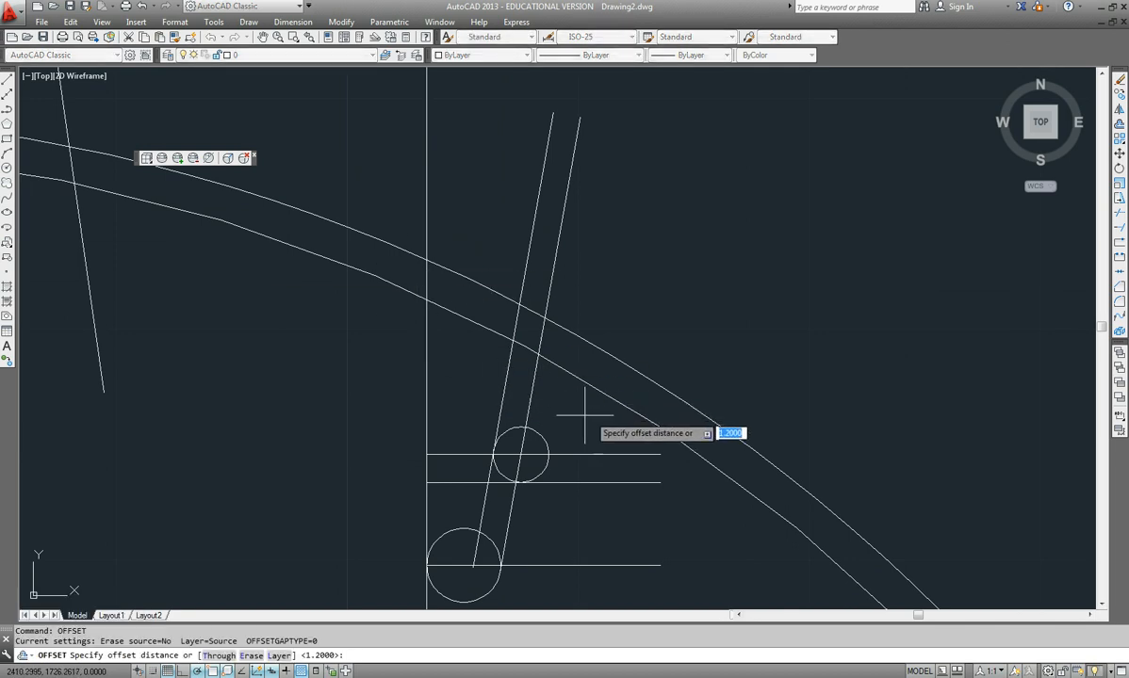
{"action": "key", "text": "Return"}
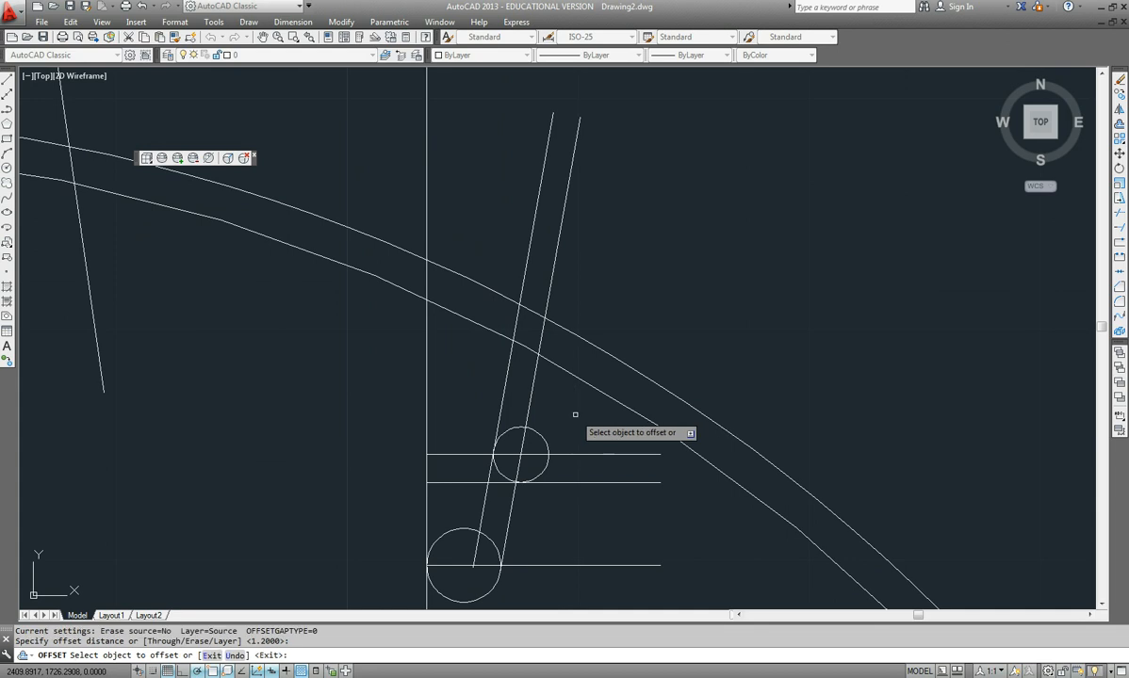
{"action": "left_click", "coordinate": [531, 392]}
{"action": "left_click", "coordinate": [535, 396]}
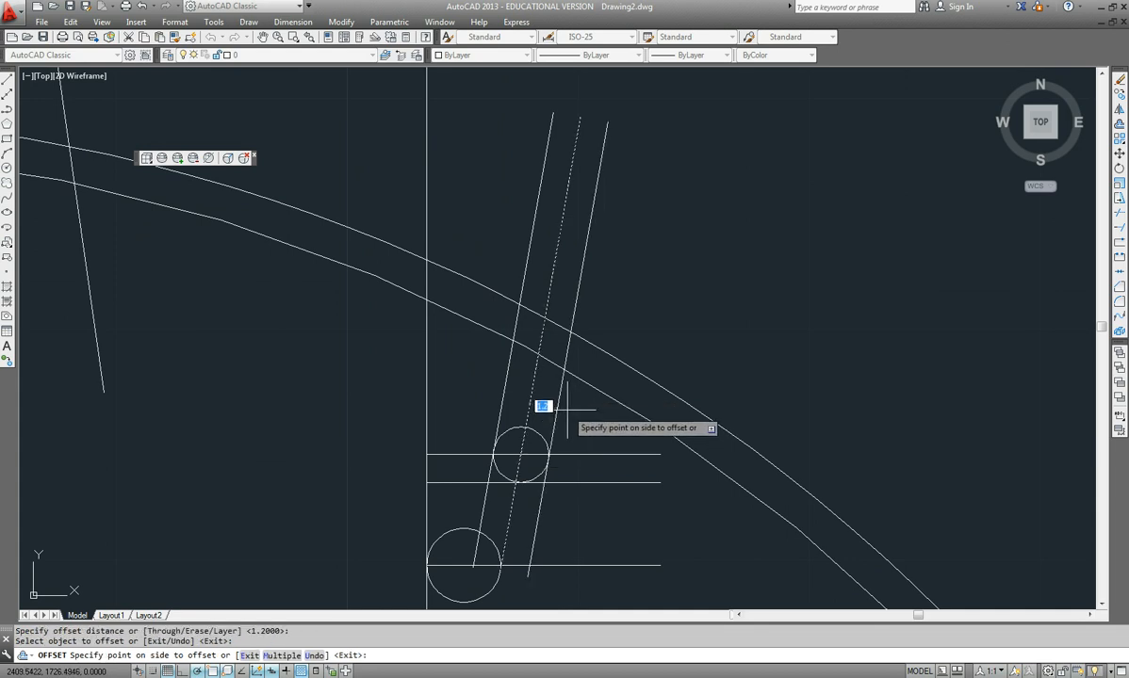
{"action": "key", "text": "Escape"}
Step: Trim the two outer slanted lines where they extend beyond the 74 radius circle, using all the tooth geometry as cutting edges
{"action": "scroll", "coordinate": [731, 415], "scroll_direction": "down", "scroll_amount": 2}
{"action": "middle_click_drag", "start_coordinate": [689, 436], "coordinate": [688, 413]}
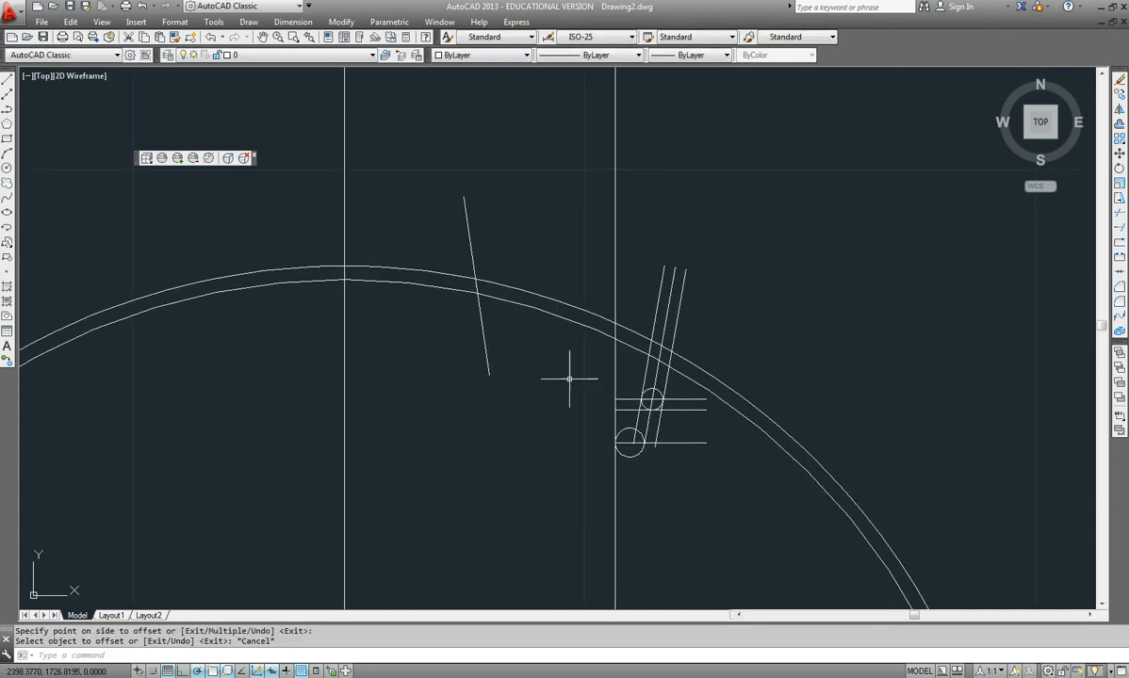
{"action": "type", "text": "tri"}
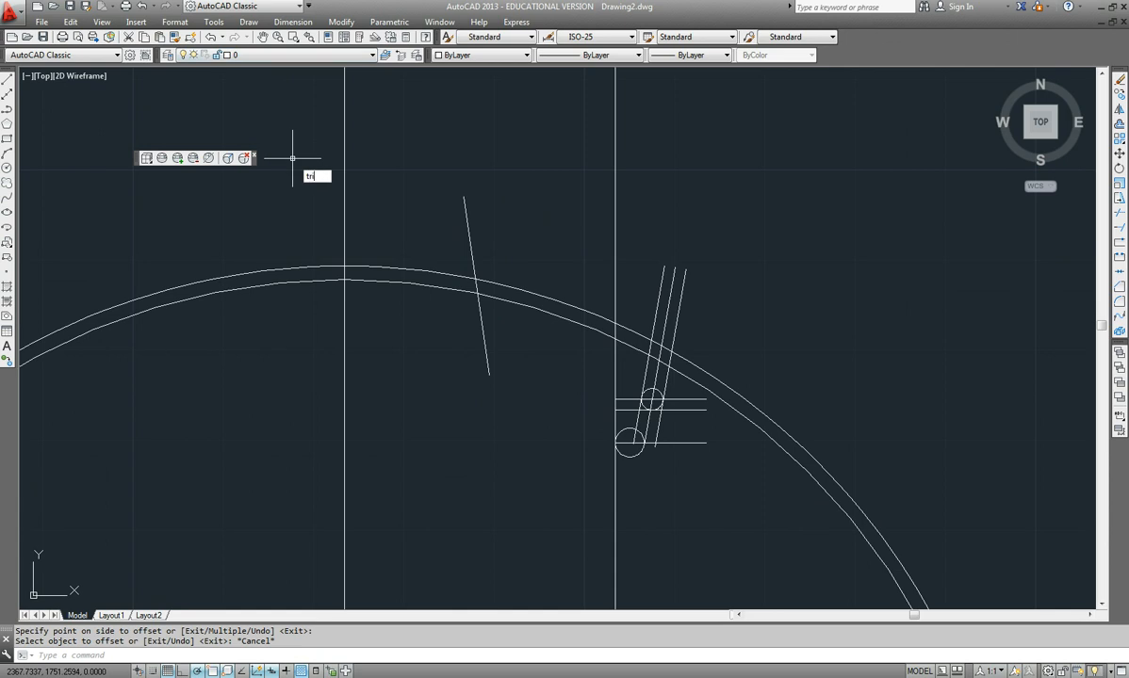
{"action": "type", "text": "m"}
{"action": "key", "text": "Return"}
{"action": "left_click", "coordinate": [715, 540]}
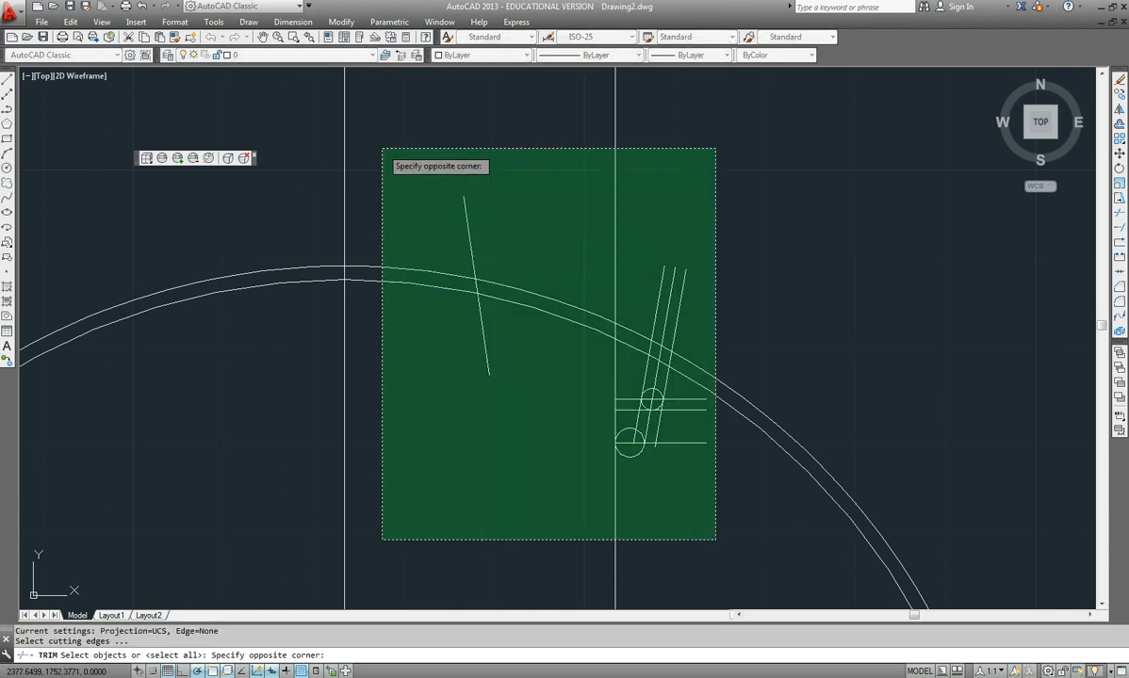
{"action": "left_click", "coordinate": [382, 147]}
{"action": "key", "text": "Return"}
{"action": "scroll", "coordinate": [668, 363], "scroll_direction": "up", "scroll_amount": 4}
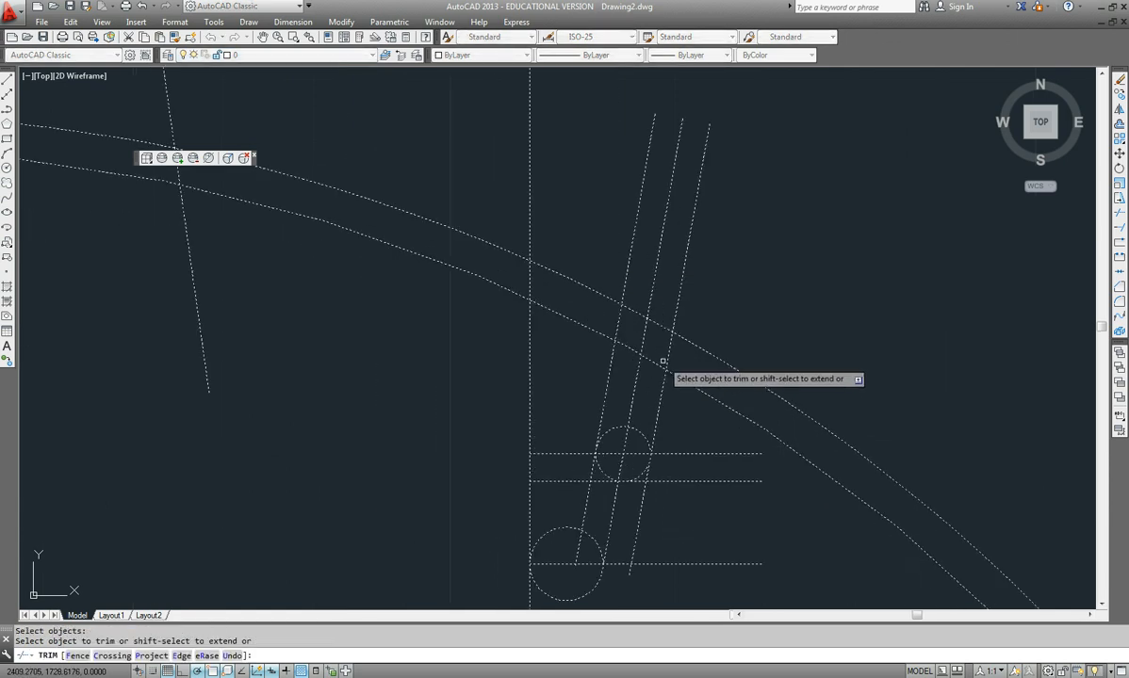
{"action": "left_click", "coordinate": [678, 311]}
{"action": "left_click", "coordinate": [624, 287]}
Step: Trim the middle slanted line between the 74 radius circle and the small upper circle, plus the upper half of that small circle
{"action": "left_click", "coordinate": [632, 394]}
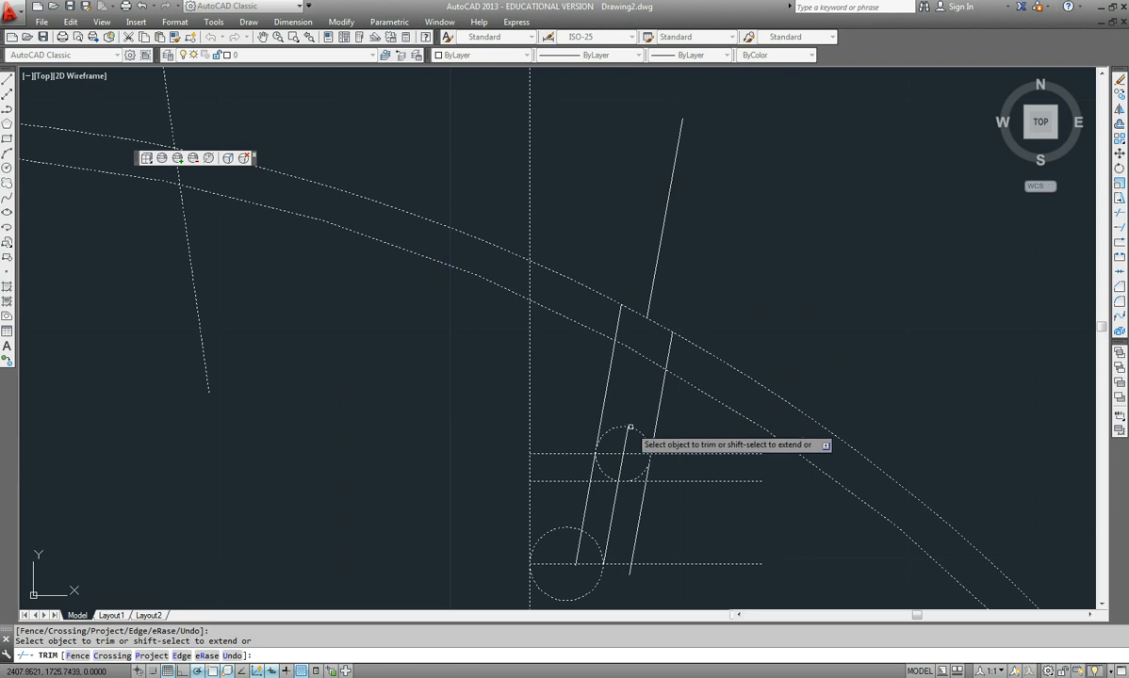
{"action": "left_click", "coordinate": [646, 437]}
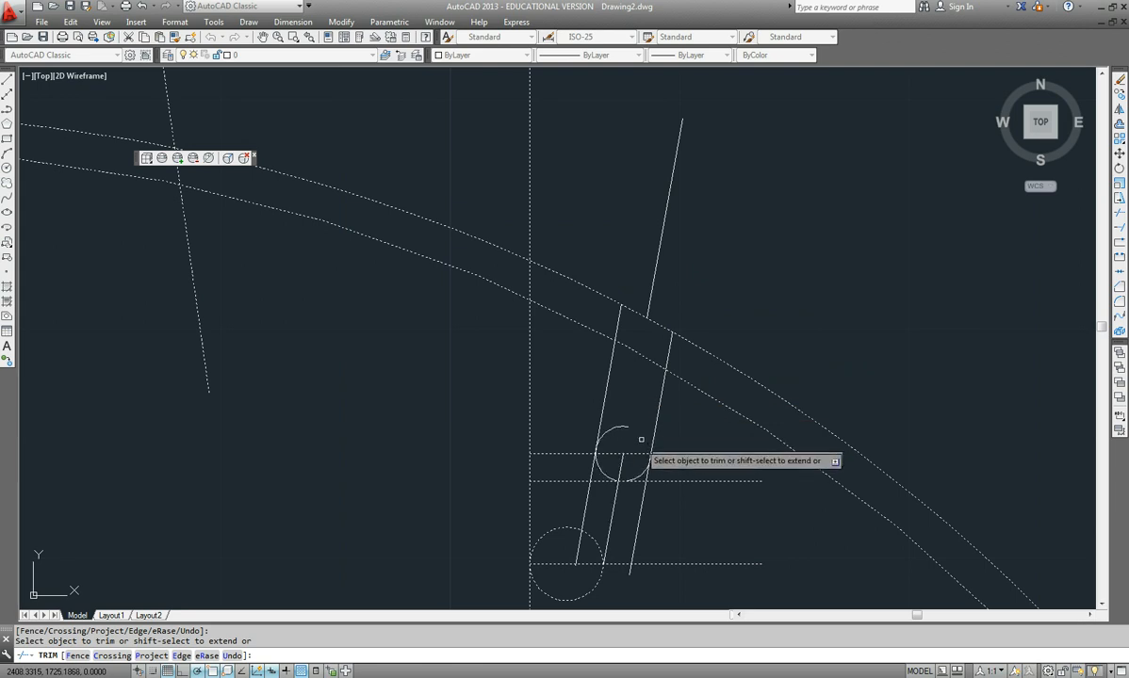
{"action": "left_click", "coordinate": [612, 431]}
Step: Trim the overlapping pieces where the two outer slanted lines meet the arc, leaving a smooth rounded slot end on both sides
{"action": "middle_click_drag", "start_coordinate": [612, 469], "coordinate": [611, 379]}
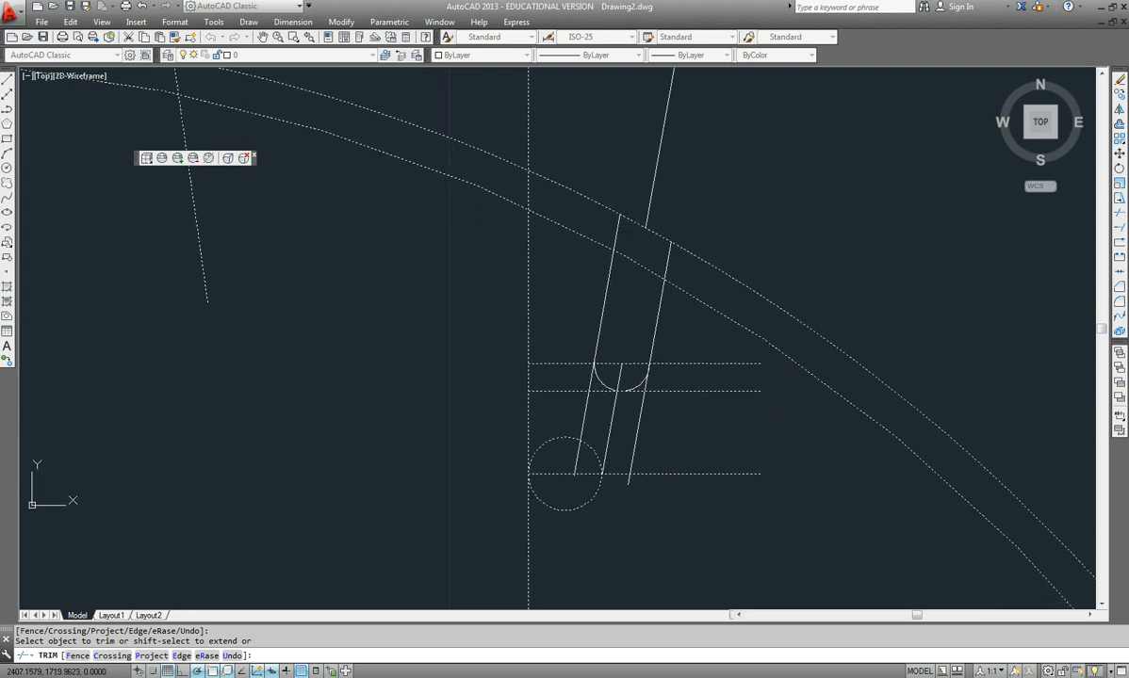
{"action": "scroll", "coordinate": [635, 391], "scroll_direction": "up", "scroll_amount": 8}
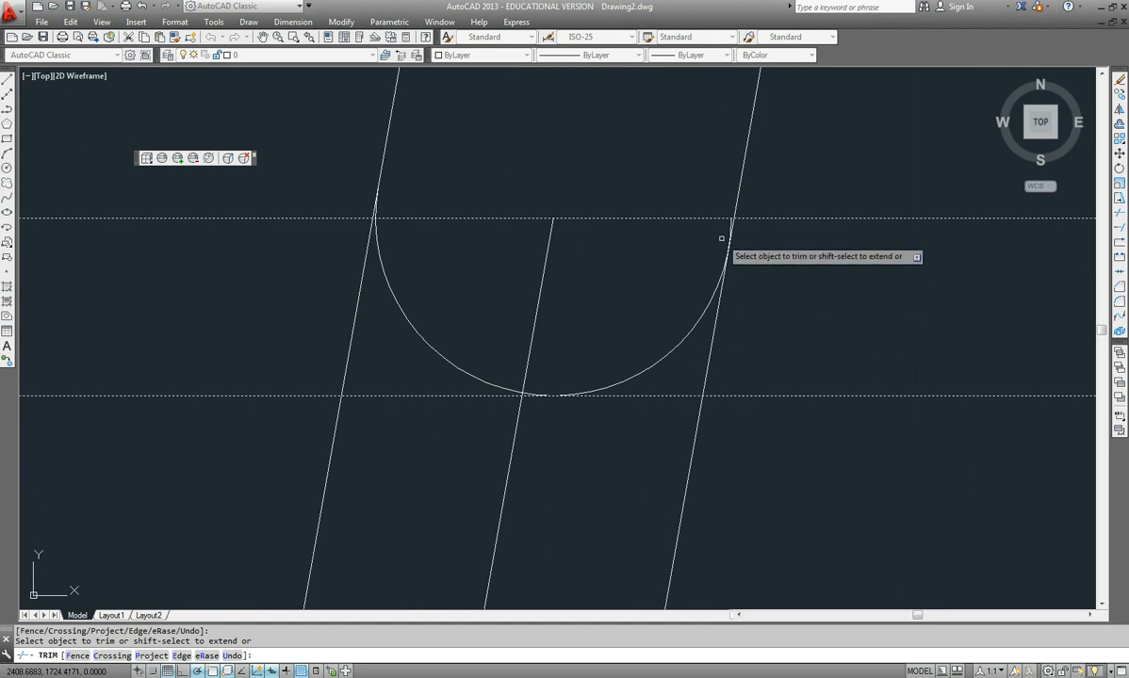
{"action": "scroll", "coordinate": [728, 222], "scroll_direction": "up", "scroll_amount": 3}
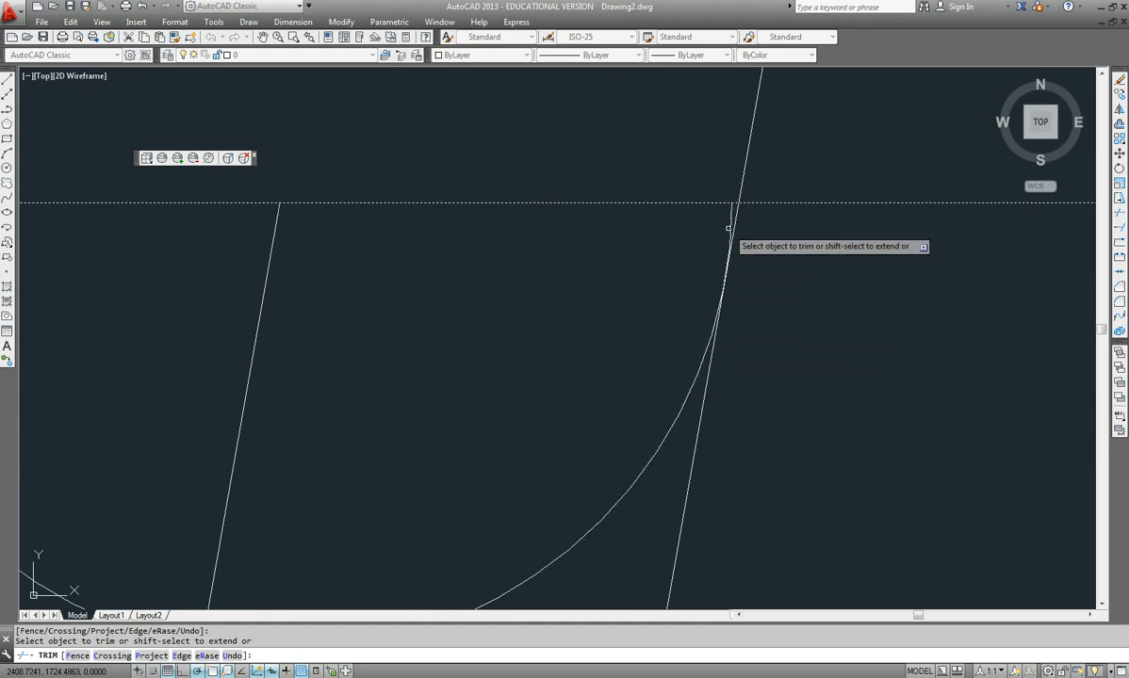
{"action": "left_click", "coordinate": [712, 353]}
{"action": "scroll", "coordinate": [611, 507], "scroll_direction": "down", "scroll_amount": 3}
{"action": "middle_click_drag", "start_coordinate": [474, 486], "coordinate": [726, 411]}
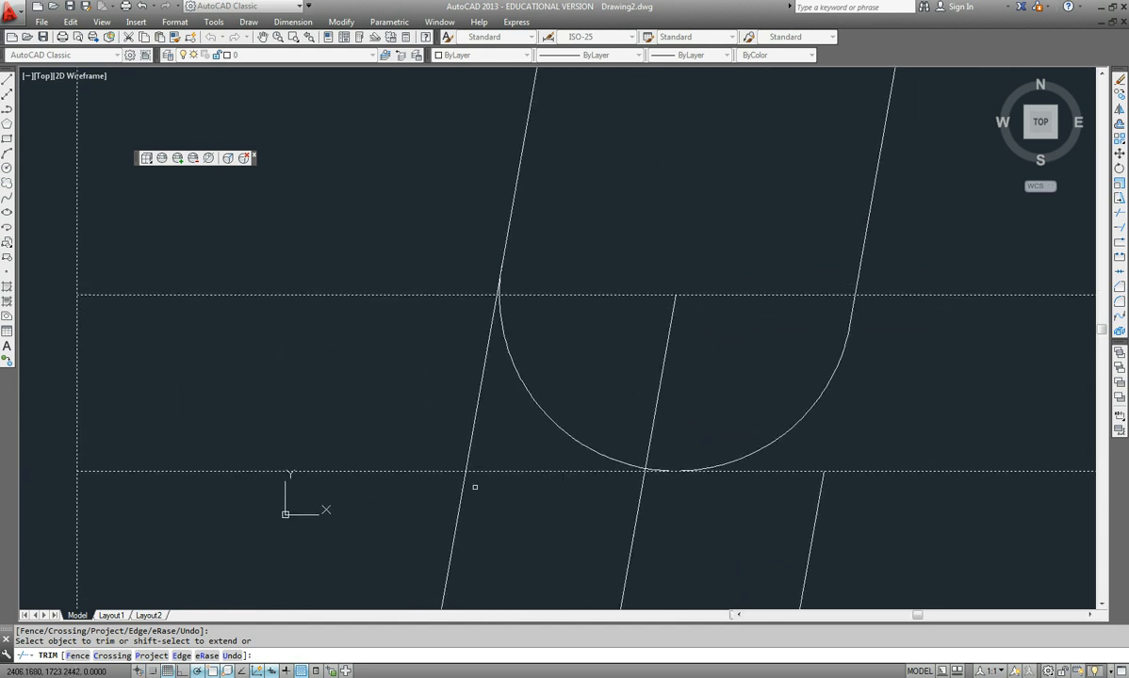
{"action": "scroll", "coordinate": [496, 292], "scroll_direction": "up", "scroll_amount": 5}
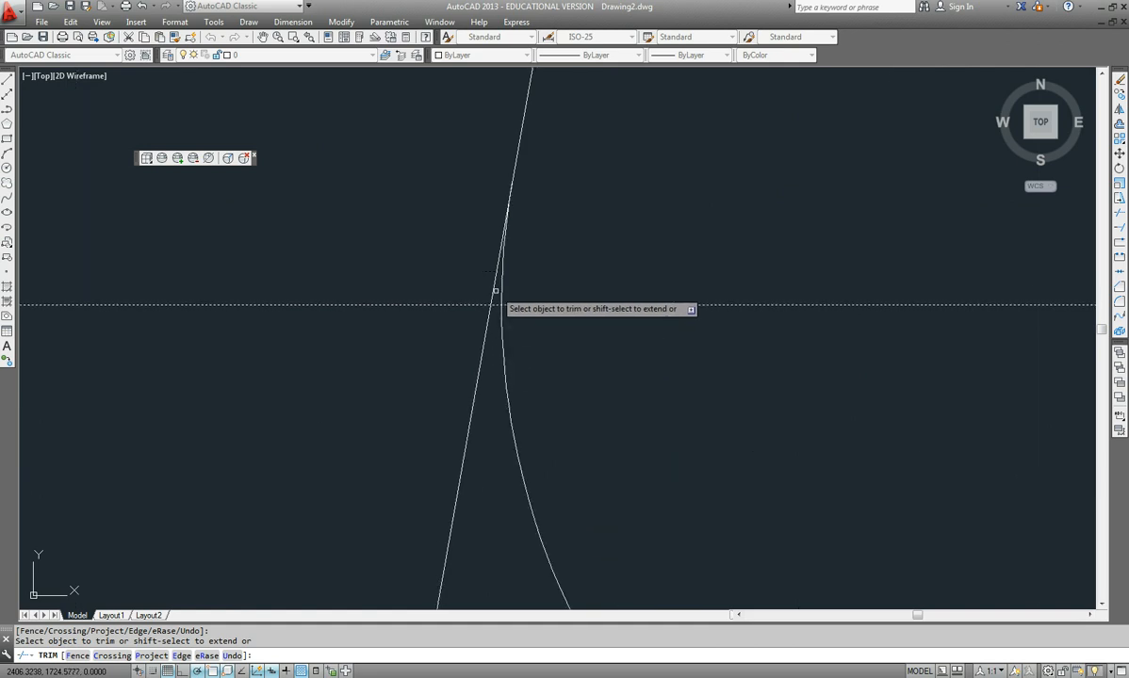
{"action": "scroll", "coordinate": [482, 383], "scroll_direction": "down", "scroll_amount": 2}
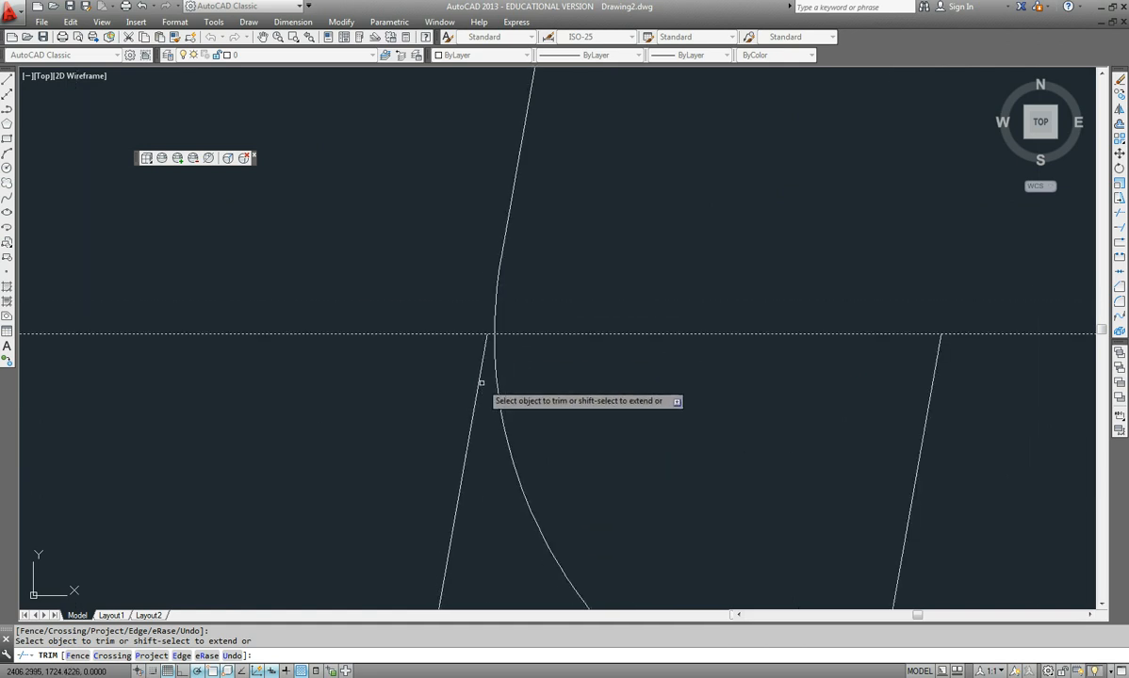
{"action": "left_click", "coordinate": [480, 383]}
{"action": "scroll", "coordinate": [480, 383], "scroll_direction": "down", "scroll_amount": 4}
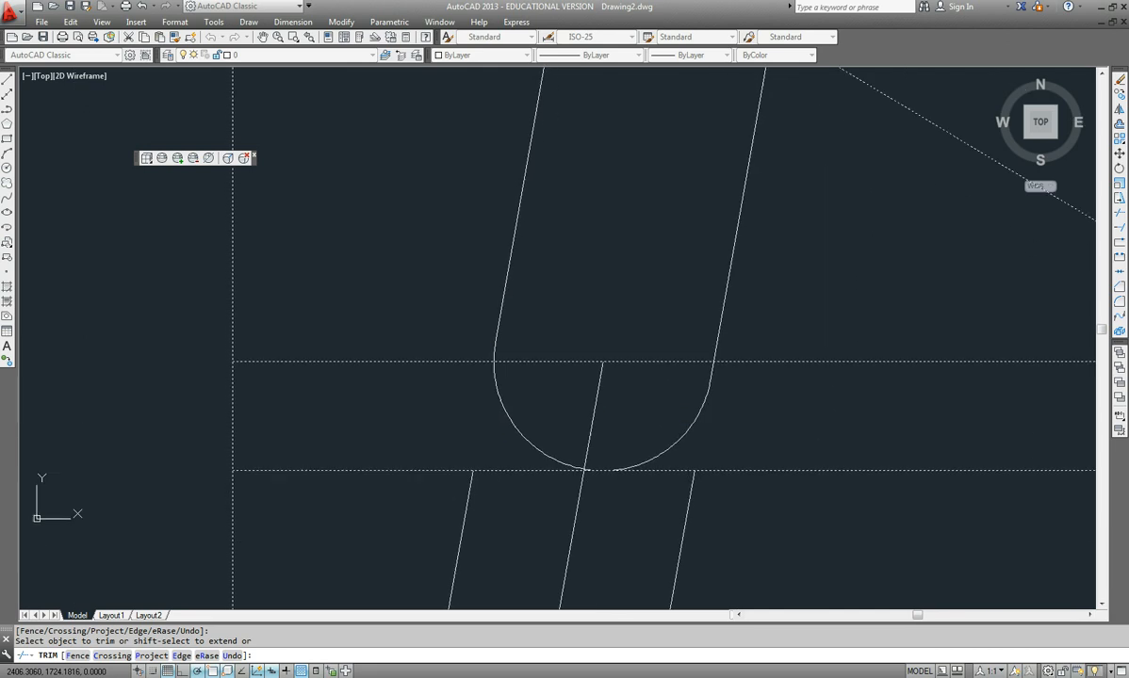
Step: Trim the piece of the middle slanted line inside the slot's rounded end and finish trimming
{"action": "scroll", "coordinate": [597, 470], "scroll_direction": "up", "scroll_amount": 2}
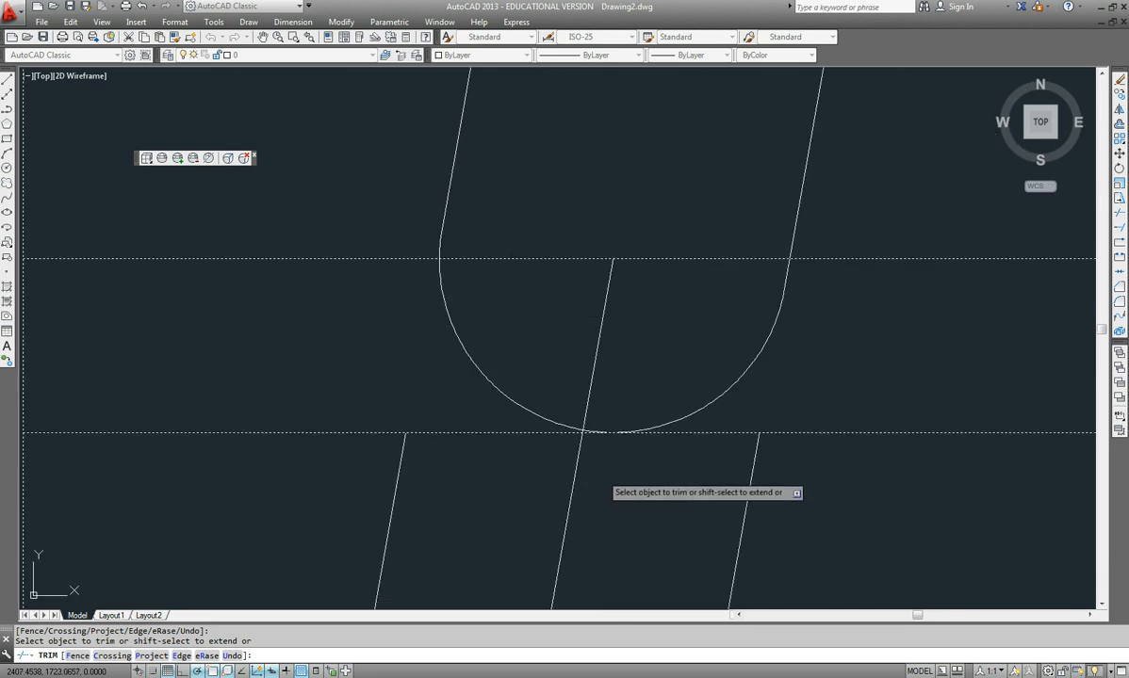
{"action": "left_click", "coordinate": [599, 343]}
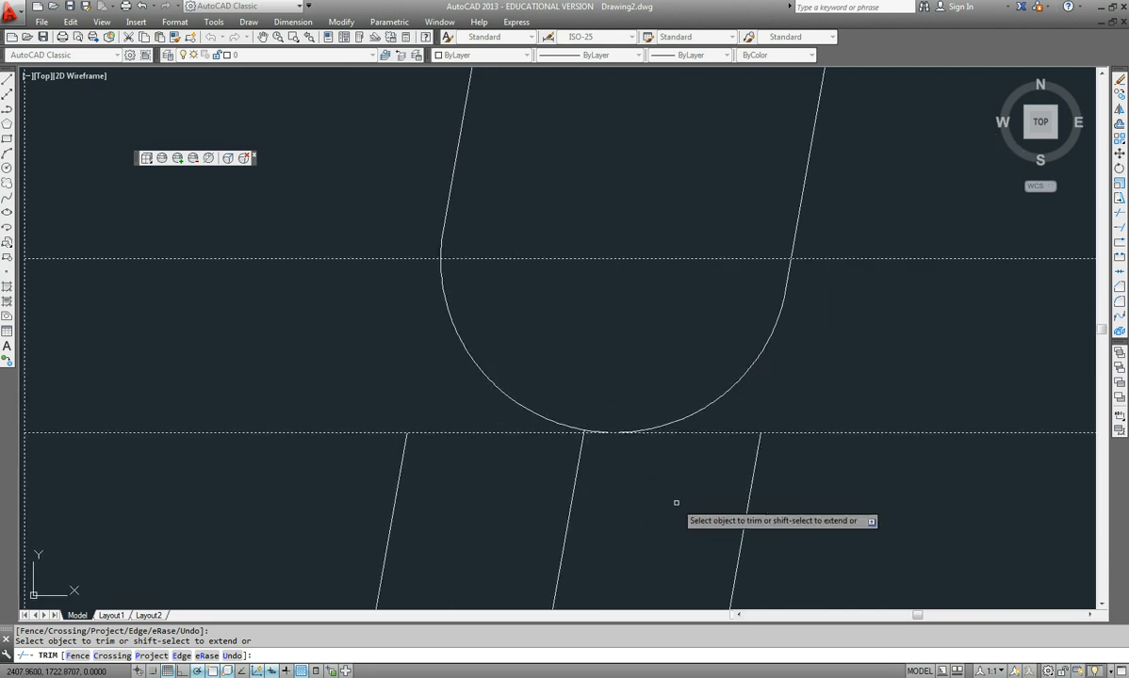
{"action": "scroll", "coordinate": [661, 519], "scroll_direction": "down", "scroll_amount": 6}
{"action": "middle_click_drag", "start_coordinate": [661, 516], "coordinate": [751, 409]}
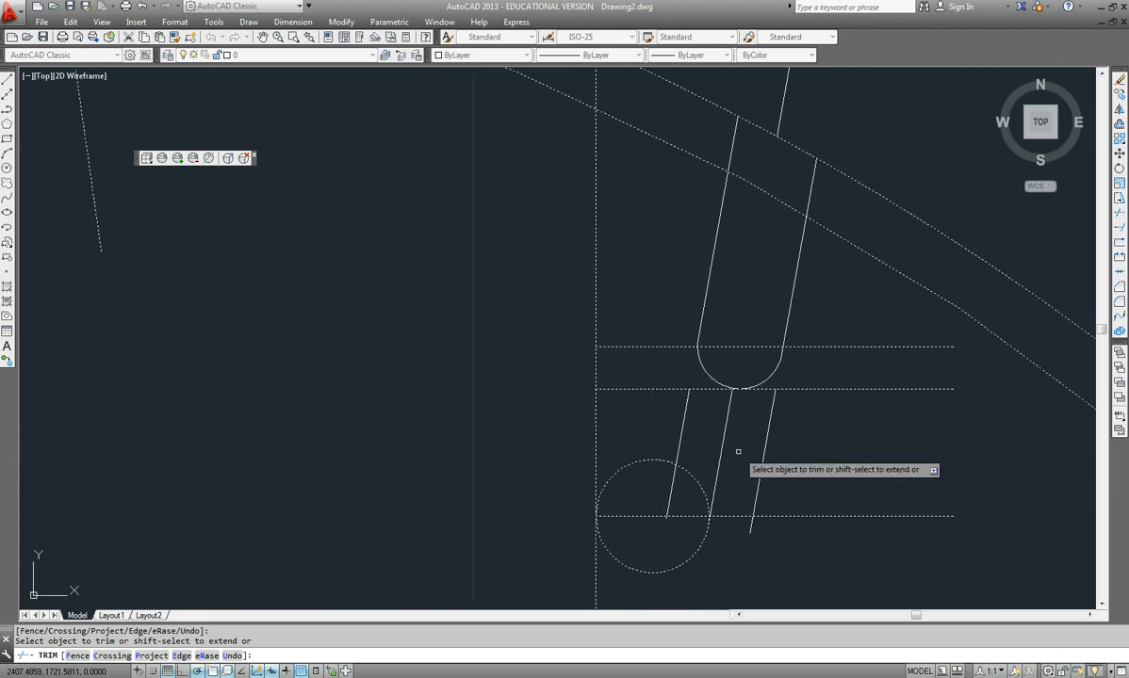
{"action": "key", "text": "Escape"}
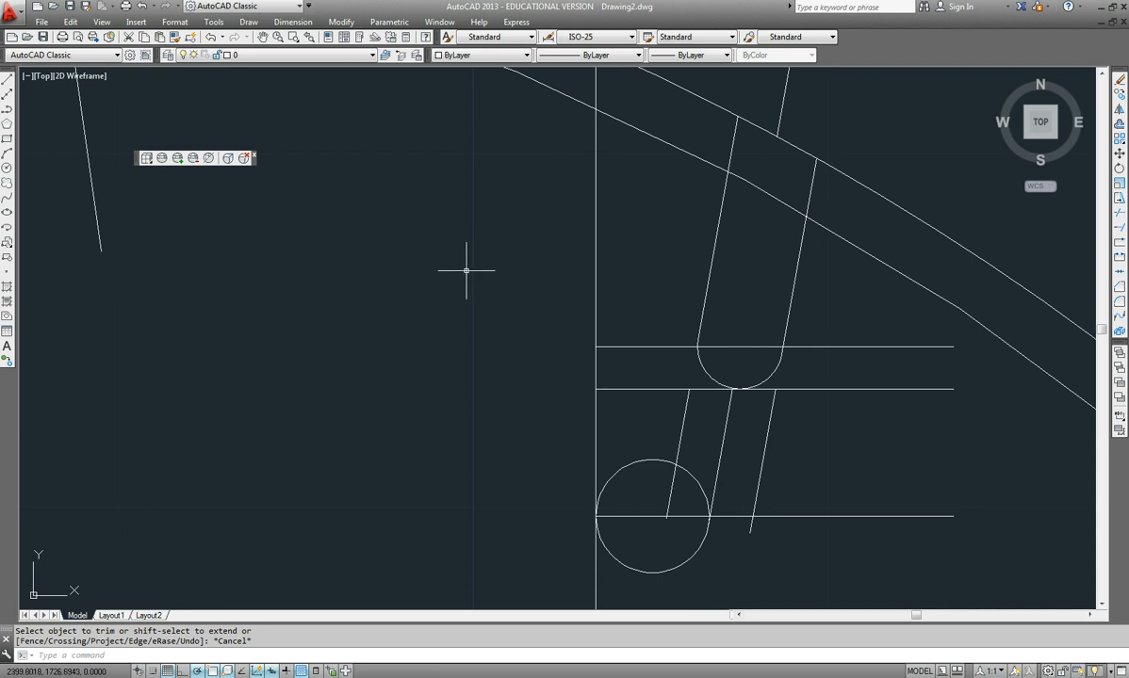
Step: Trim the upper half of the lower circle, using the vertical, horizontal and slanted lines around it as cutting edges
{"action": "key", "text": "Return"}
{"action": "left_click", "coordinate": [689, 540]}
{"action": "left_click", "coordinate": [556, 441]}
{"action": "key", "text": "Return"}
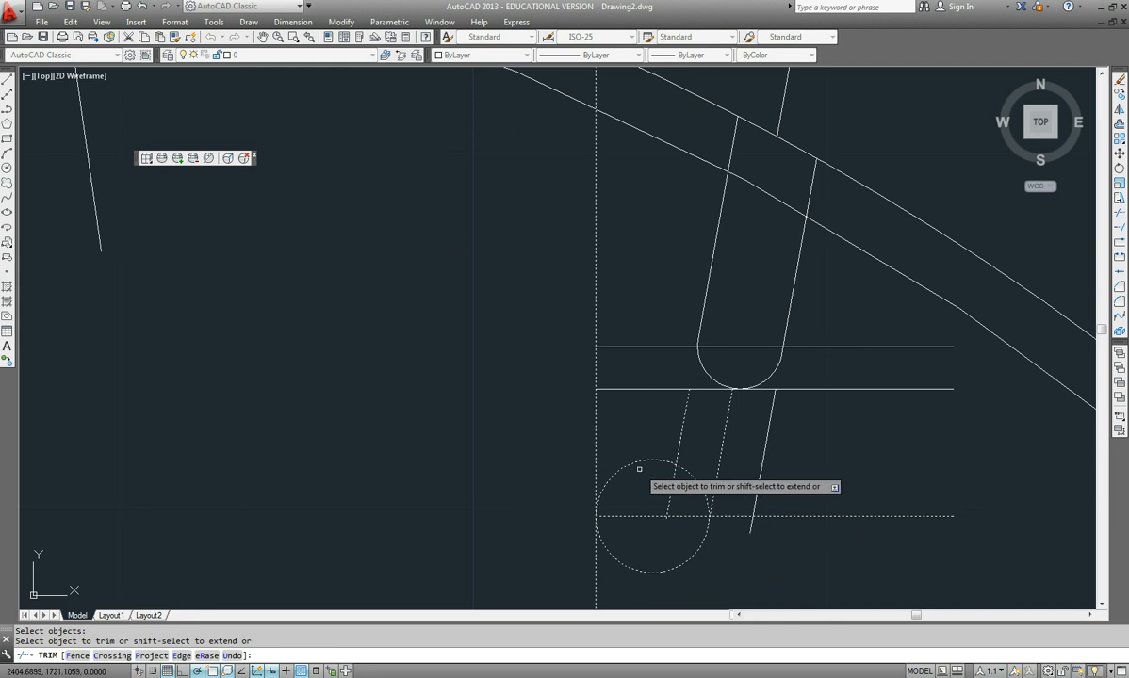
{"action": "left_click", "coordinate": [705, 498]}
{"action": "scroll", "coordinate": [700, 533], "scroll_direction": "up", "scroll_amount": 10}
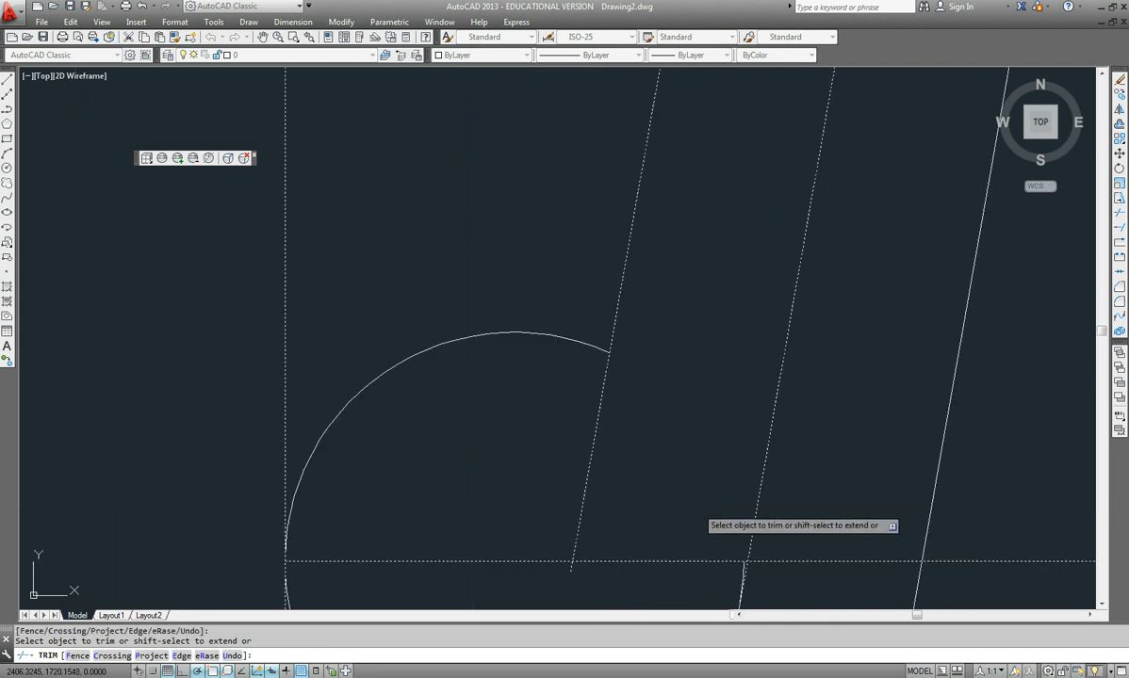
{"action": "left_click", "coordinate": [788, 403]}
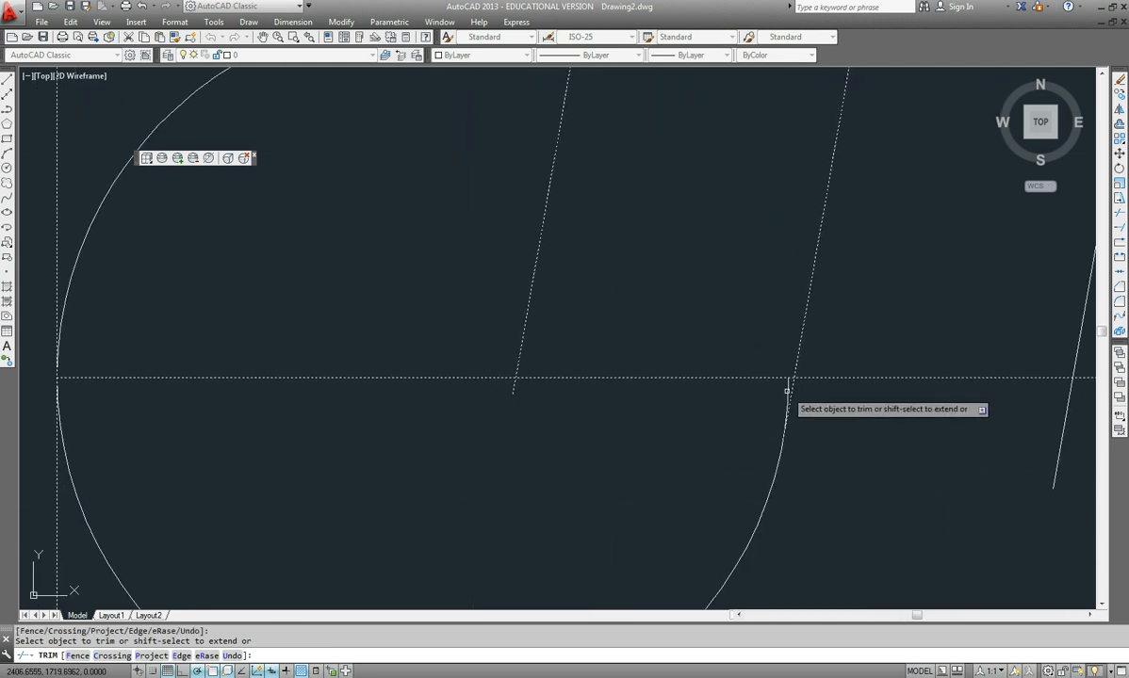
{"action": "left_click", "coordinate": [89, 228]}
{"action": "scroll", "coordinate": [193, 275], "scroll_direction": "down", "scroll_amount": 5}
{"action": "scroll", "coordinate": [443, 451], "scroll_direction": "down", "scroll_amount": 5}
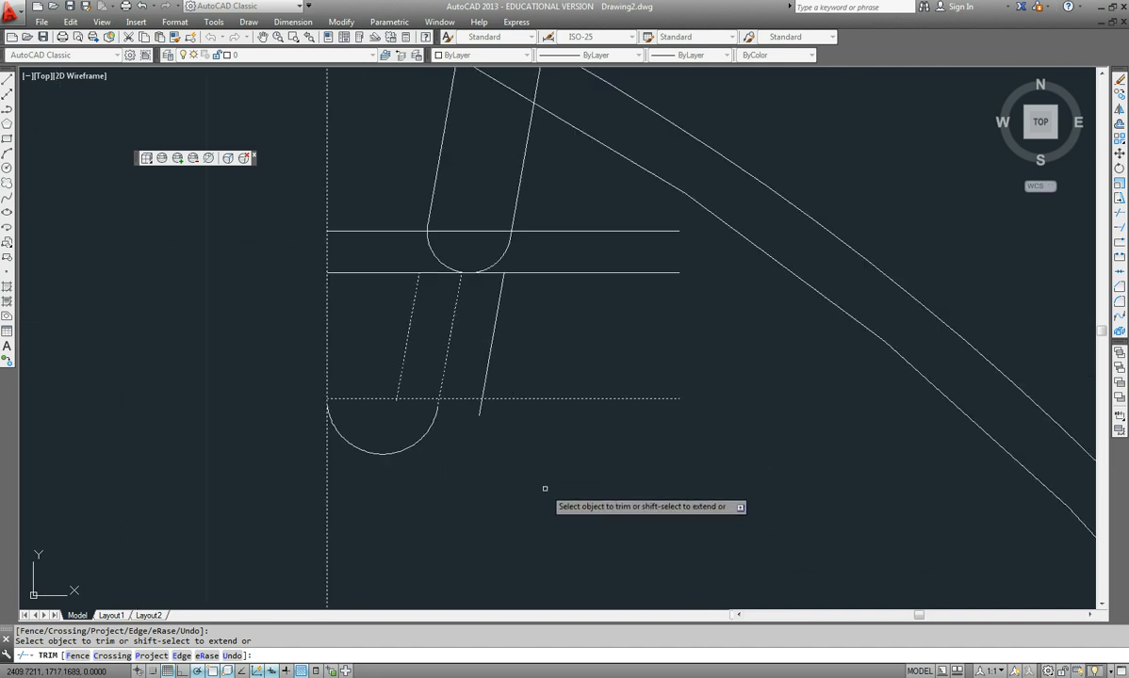
Step: Try to trim the 74 radius circle beyond the vertical line, and undo the whole trim operation
{"action": "scroll", "coordinate": [519, 488], "scroll_direction": "down", "scroll_amount": 2}
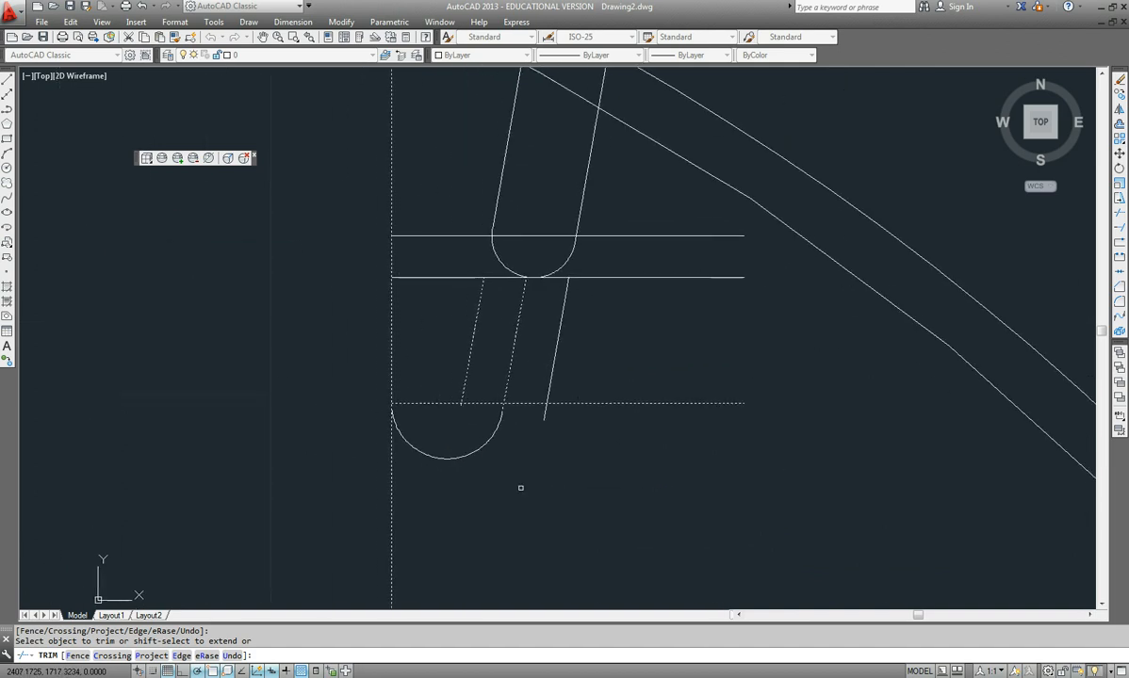
{"action": "scroll", "coordinate": [643, 529], "scroll_direction": "down", "scroll_amount": 3}
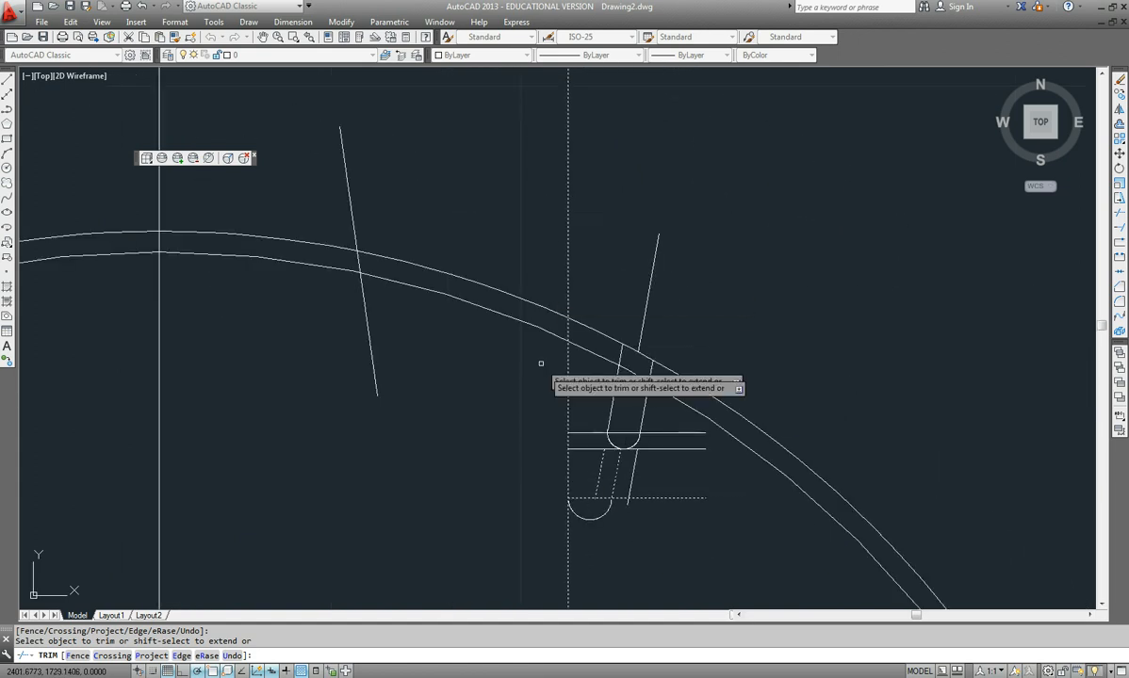
{"action": "left_click", "coordinate": [596, 332]}
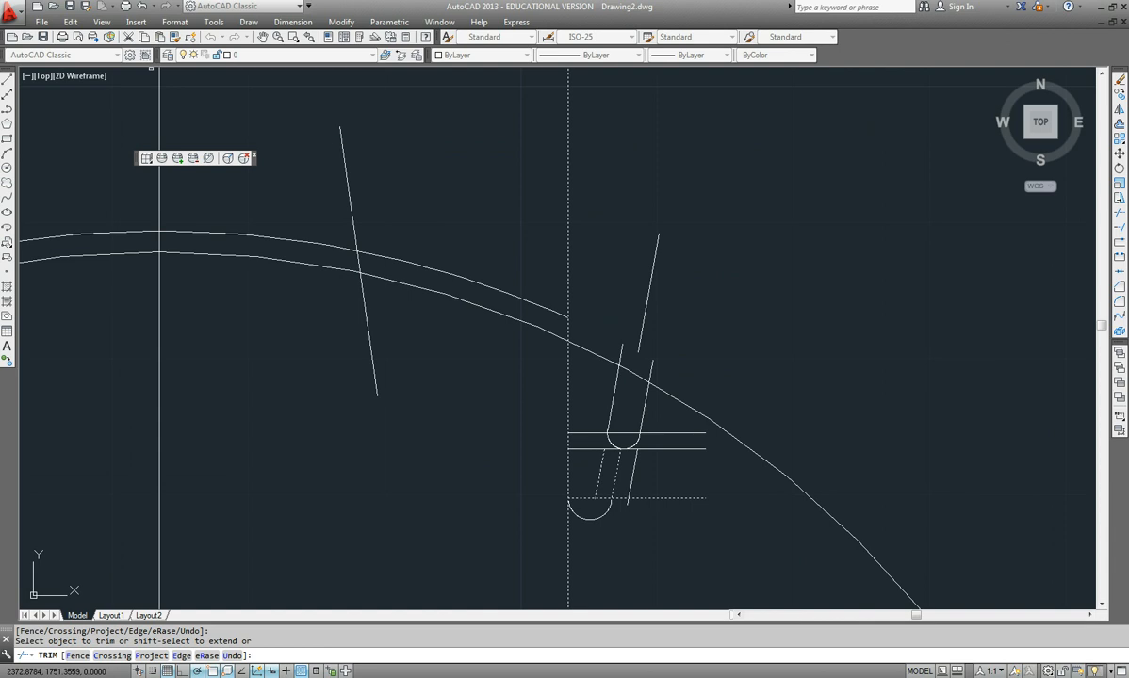
{"action": "left_click", "coordinate": [138, 6]}
{"action": "mouse_move", "coordinate": [843, 193]}
{"action": "middle_mouse_down"}
{"action": "mouse_move", "coordinate": [820, 292]}
{"action": "mouse_move", "coordinate": [765, 336]}
{"action": "middle_mouse_up"}
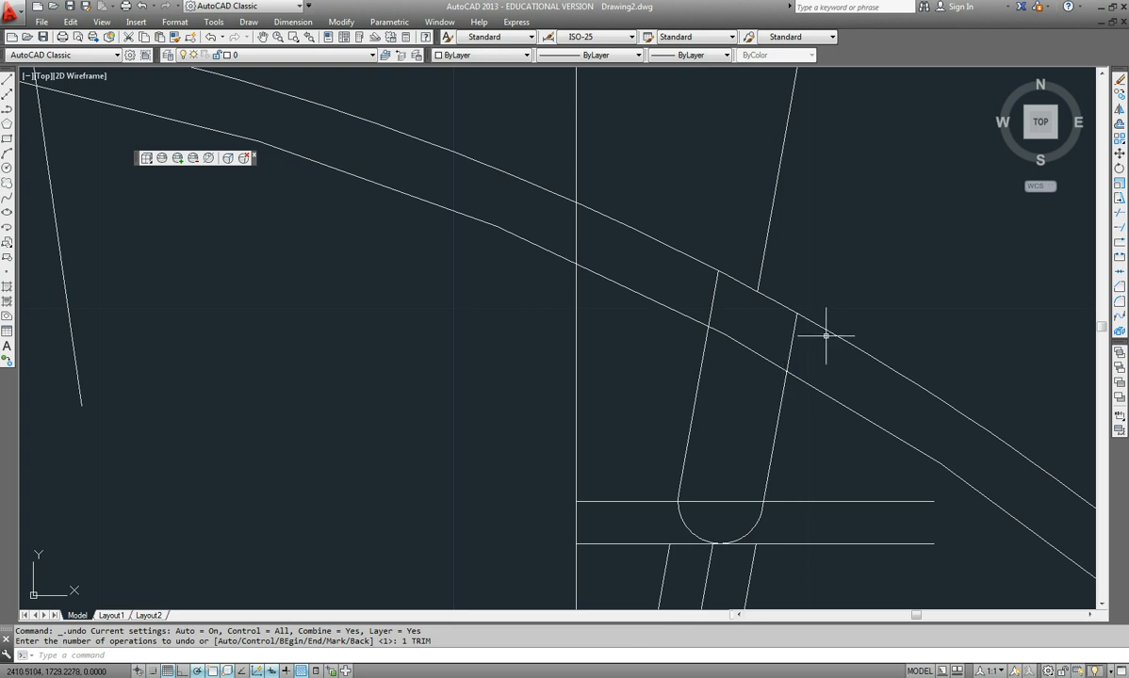
{"action": "key", "text": "Escape"}
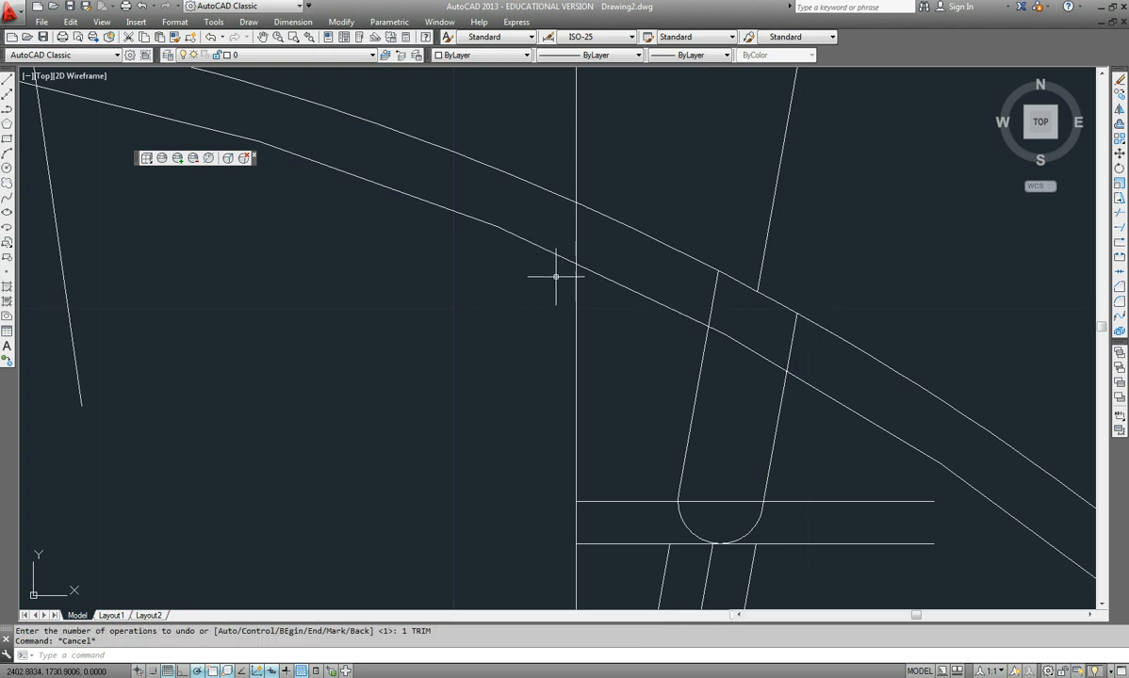
Step: Try to trim the tooth geometry in one go with a crossing window, using all objects as cutting edges, and undo it
{"action": "scroll", "coordinate": [556, 291], "scroll_direction": "down", "scroll_amount": 2}
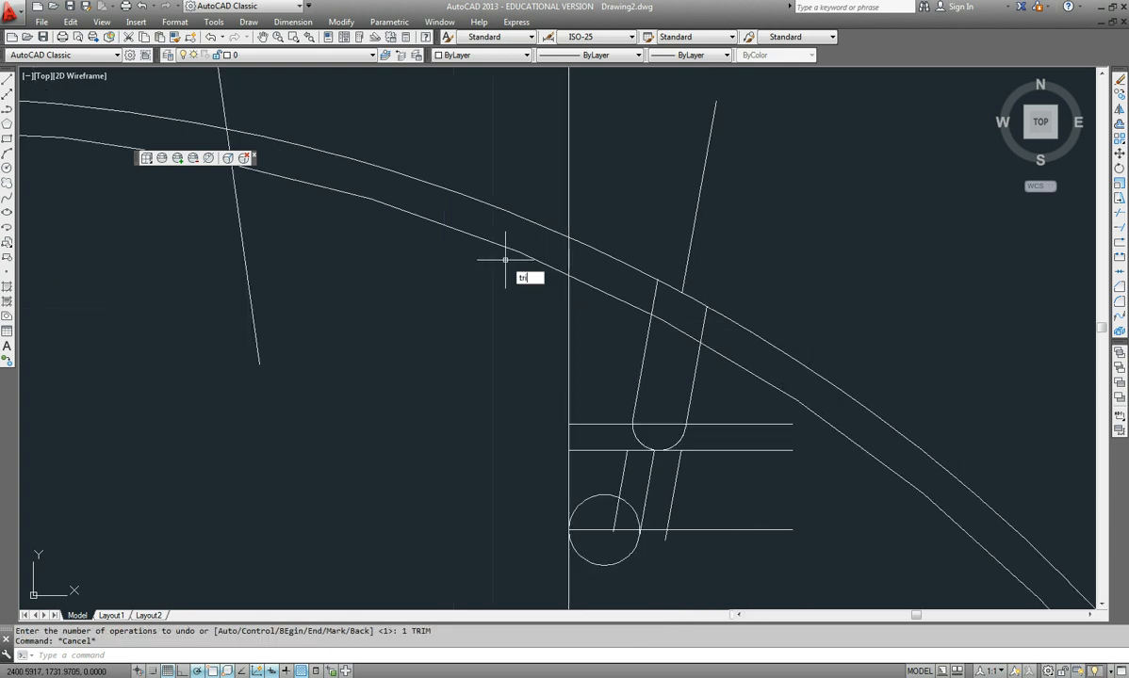
{"action": "key", "text": "Return"}
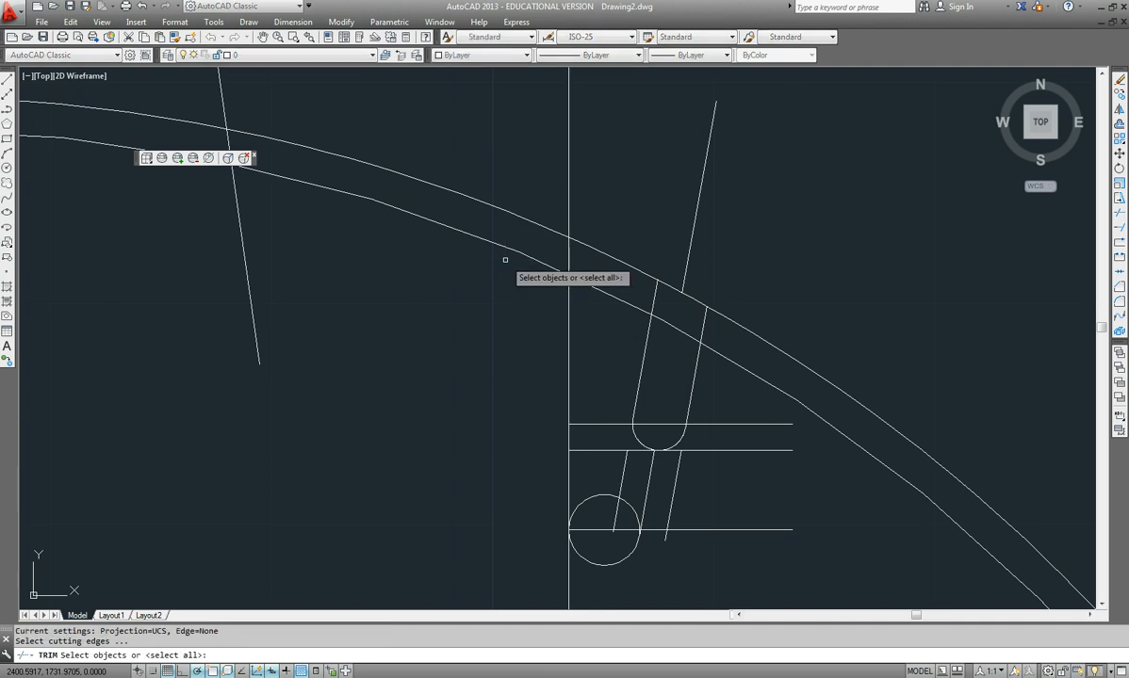
{"action": "key", "text": "Return"}
{"action": "left_click", "coordinate": [813, 530]}
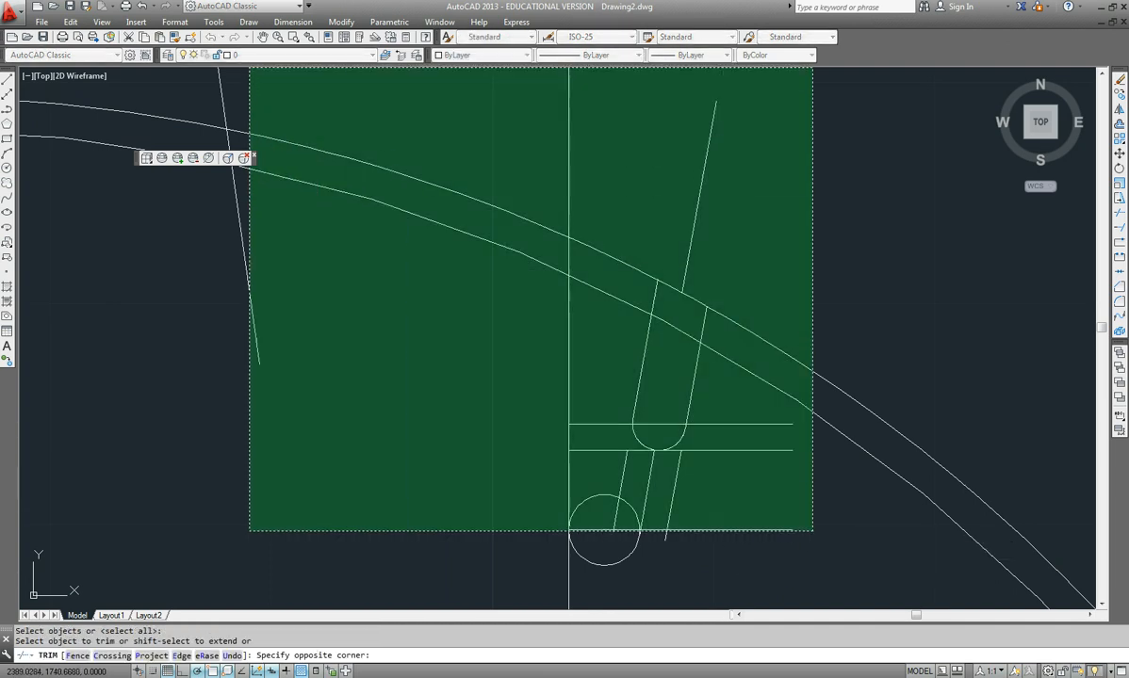
{"action": "left_click", "coordinate": [157, 87]}
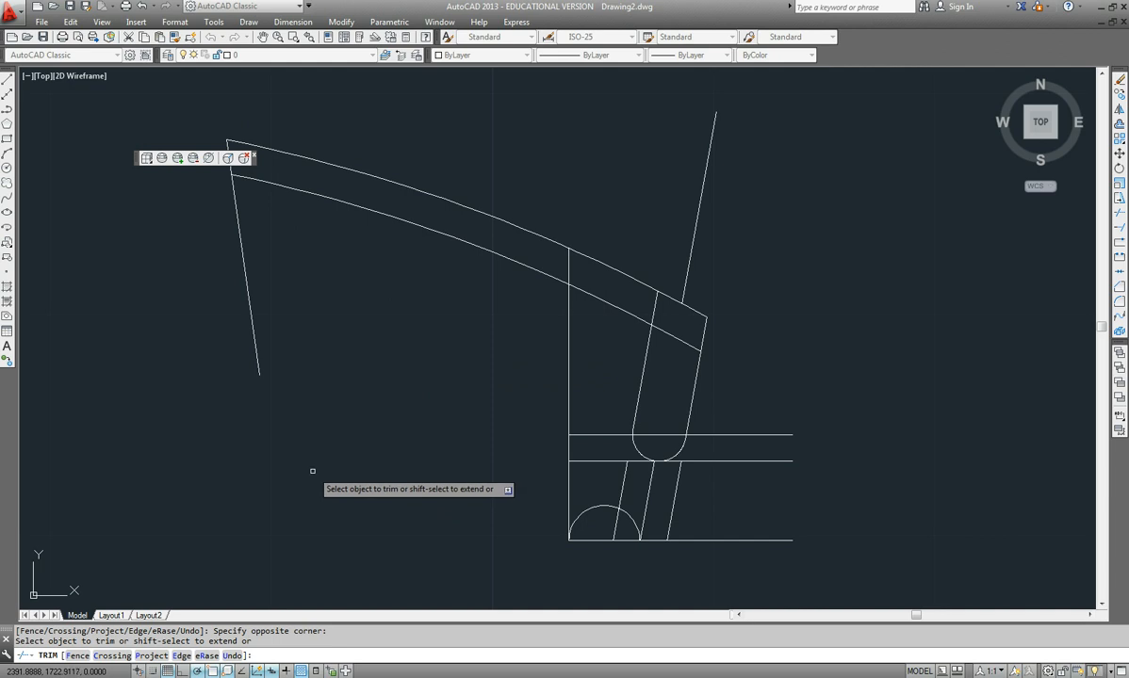
{"action": "key", "text": "Escape"}
{"action": "key", "text": "ctrl+z"}
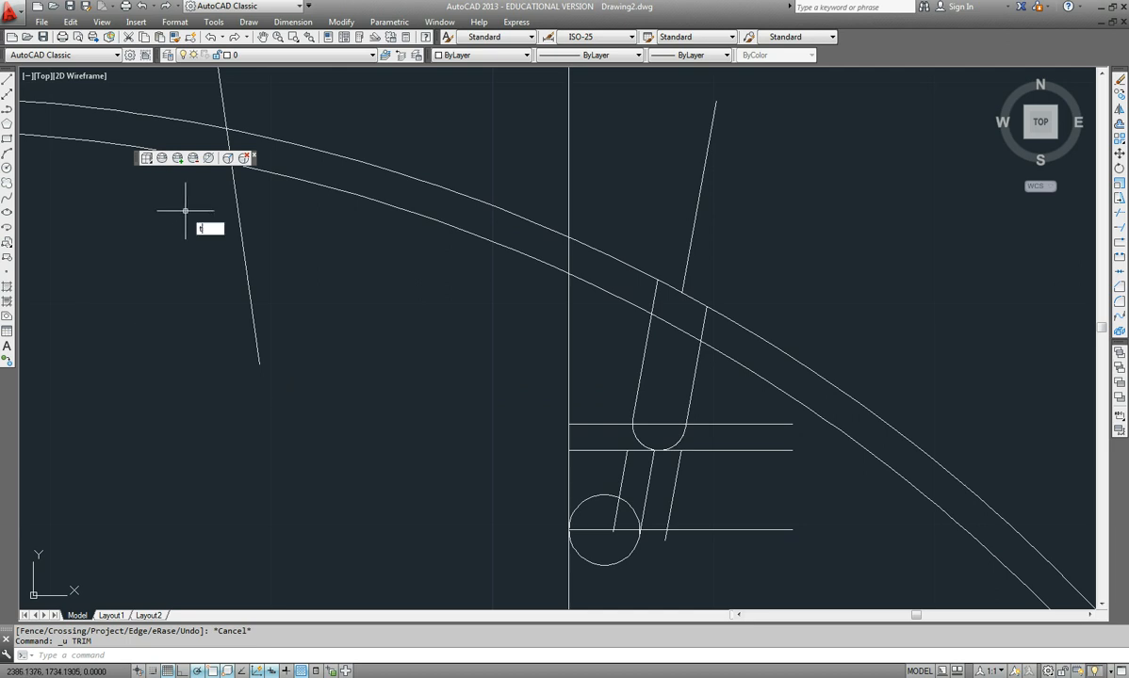
Step: Trim the inner circle down to the arc between the left limit line and the slot's left side, using all tooth geometry as cutting edges
{"action": "key", "text": "Return"}
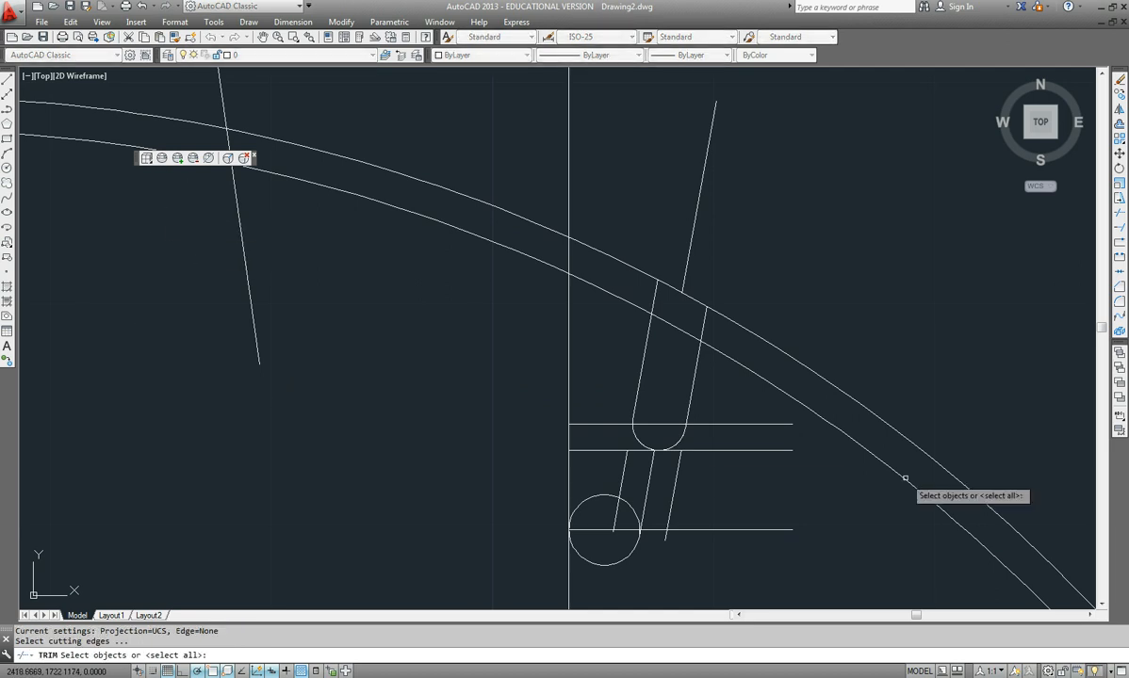
{"action": "left_click", "coordinate": [811, 567]}
{"action": "left_click", "coordinate": [153, 102]}
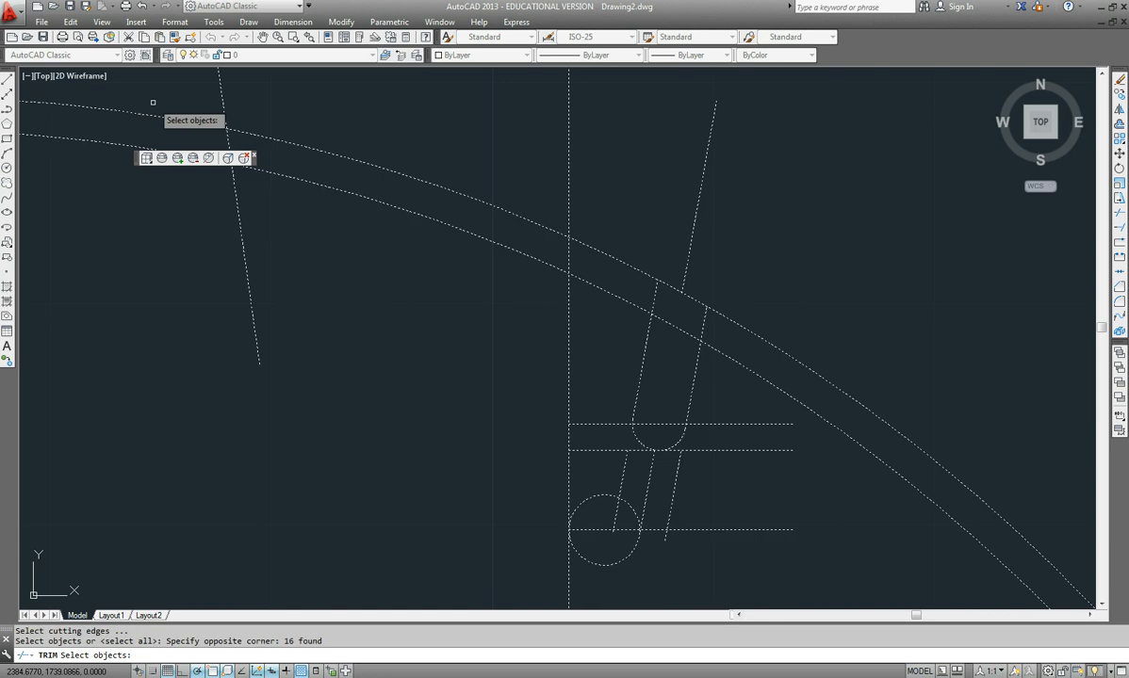
{"action": "key", "text": "Return"}
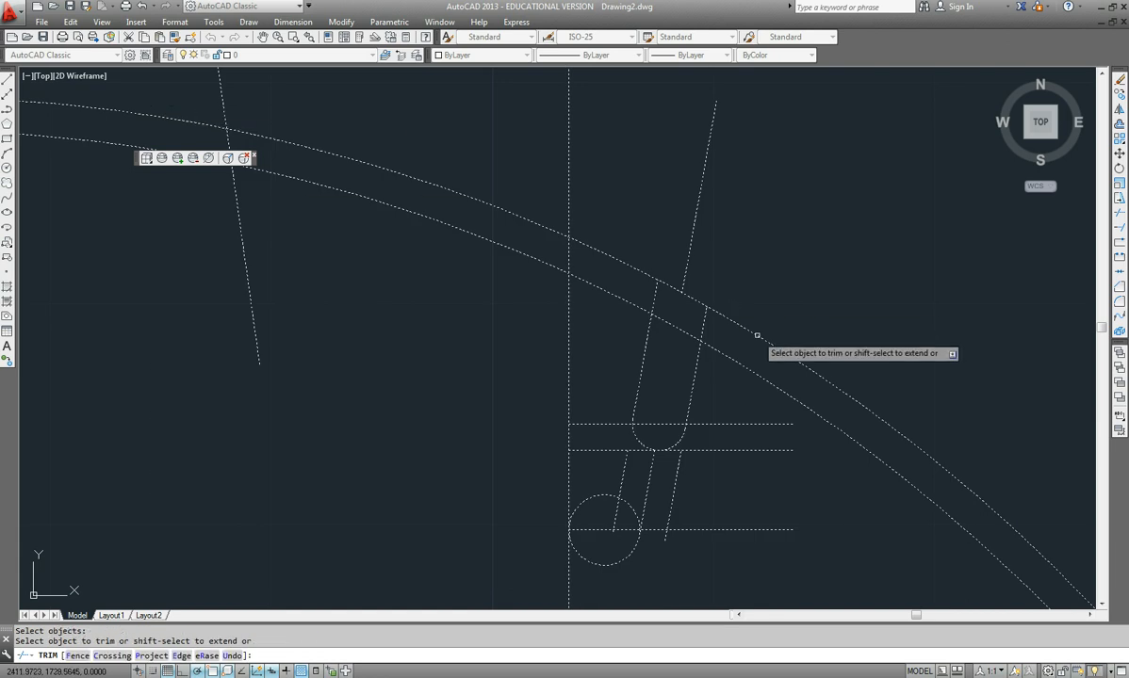
{"action": "left_click", "coordinate": [727, 355]}
{"action": "left_click", "coordinate": [665, 318]}
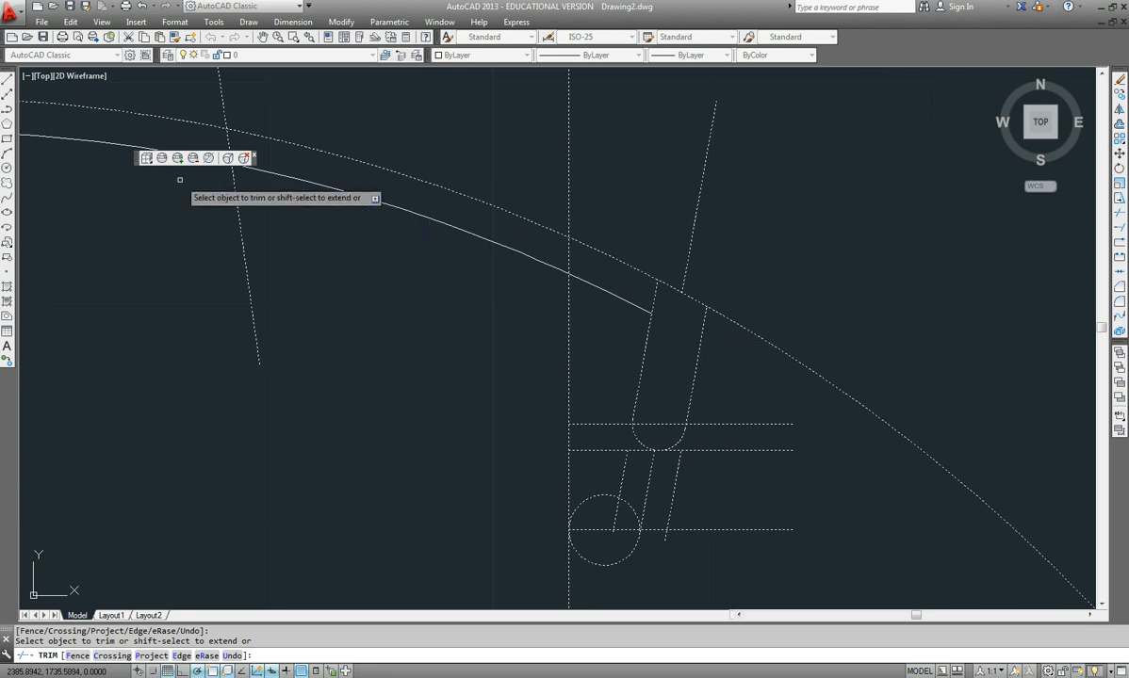
{"action": "left_click", "coordinate": [95, 133]}
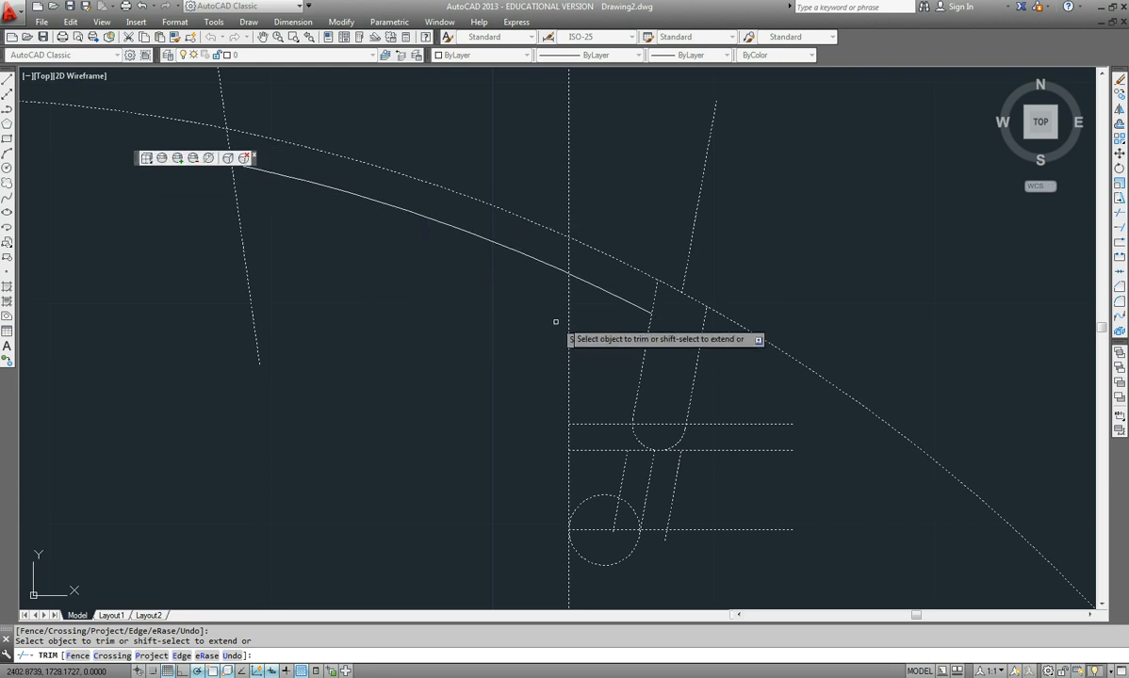
Step: Trim the 74 radius circle between the vertical line and the slot and beyond the slot's right side
{"action": "left_click", "coordinate": [631, 263]}
{"action": "left_click", "coordinate": [736, 326]}
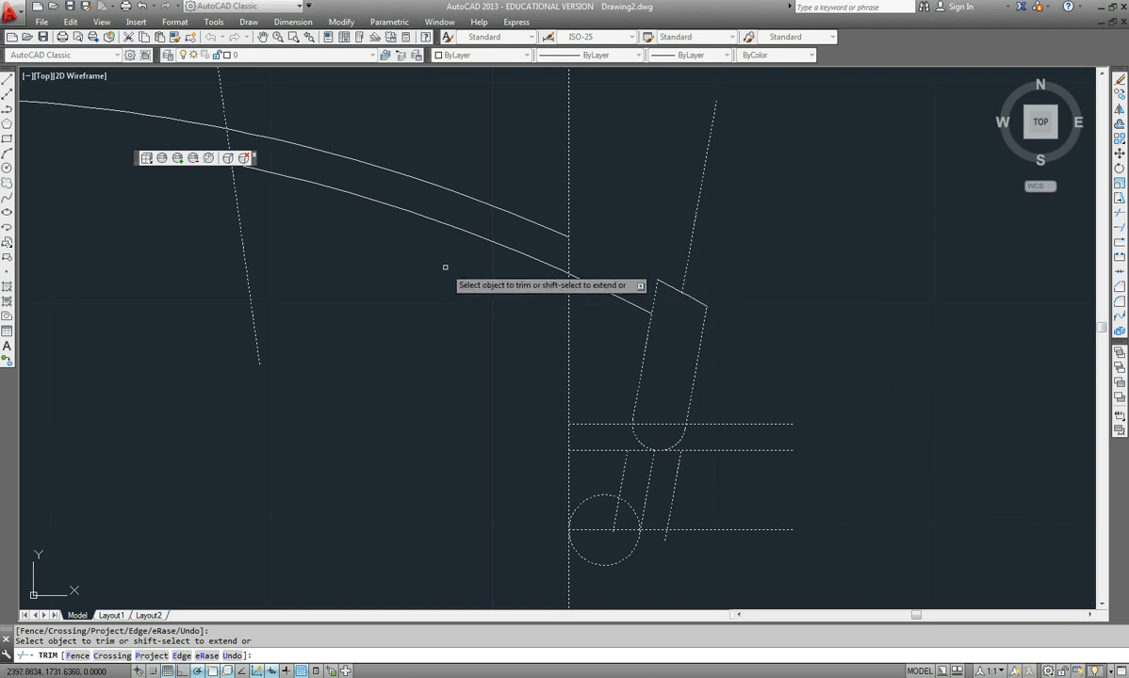
{"action": "key", "text": "Escape"}
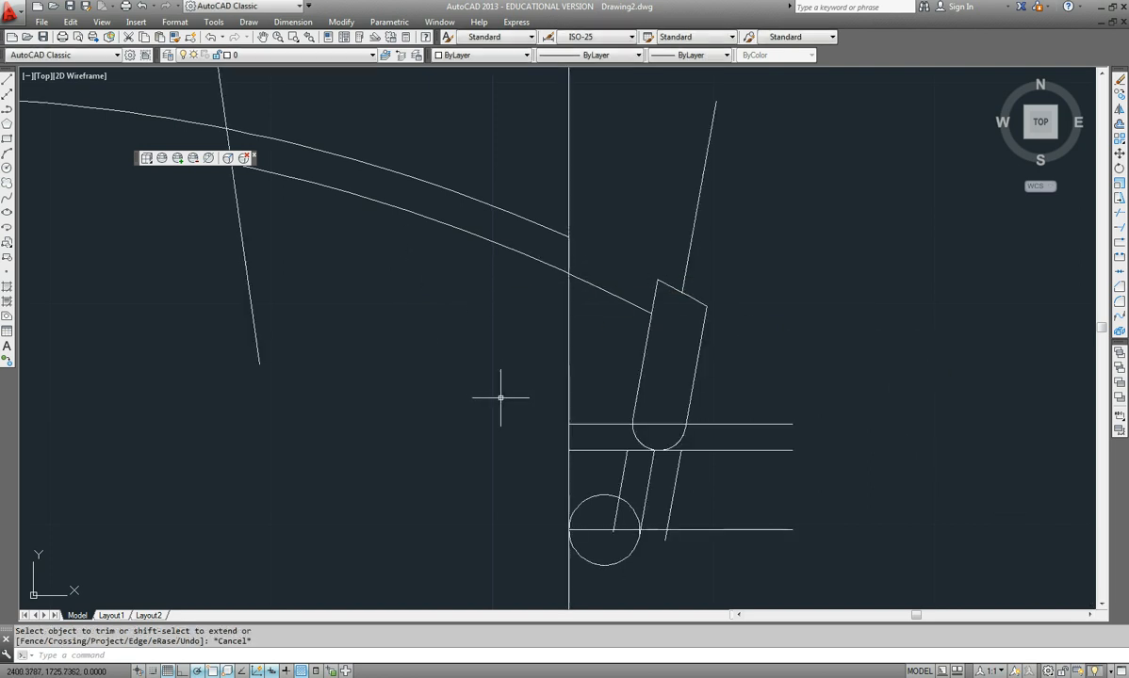
Step: Erase the three horizontal construction lines crossing the slot end and the lower circle
{"action": "left_click", "coordinate": [794, 559]}
{"action": "left_click", "coordinate": [746, 386]}
{"action": "key", "text": "Delete"}
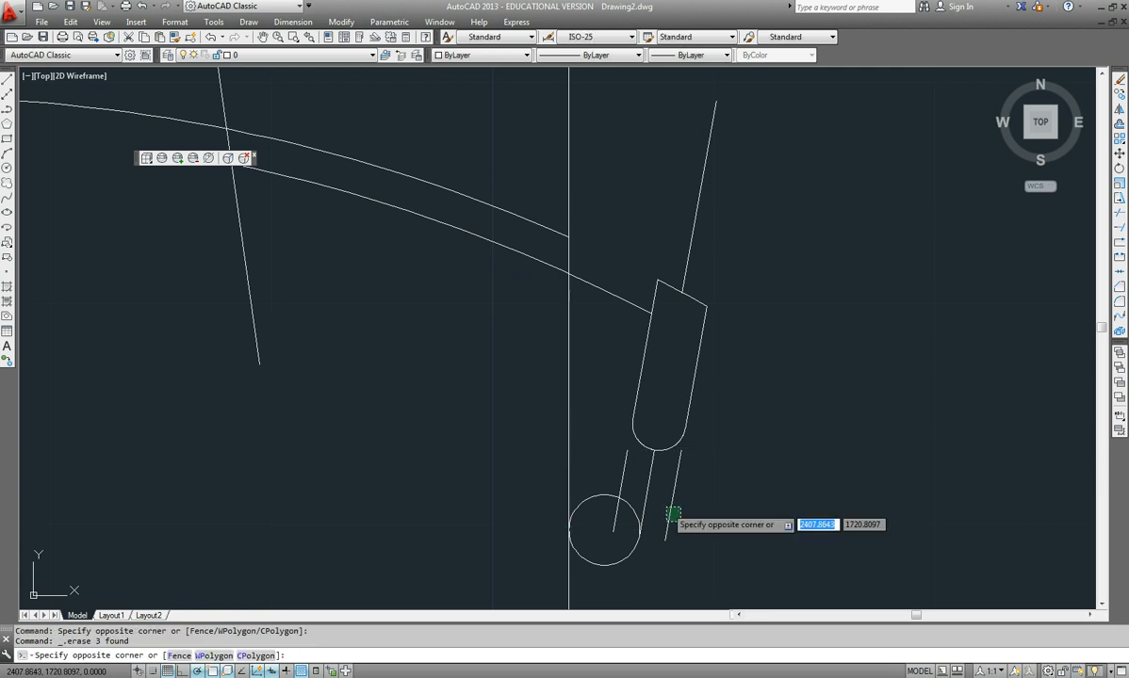
Step: Erase the two short slanted construction lines below the slot, on either side of the line joining it to the small circle
{"action": "left_click", "coordinate": [669, 516]}
{"action": "left_click", "coordinate": [629, 469]}
{"action": "left_click", "coordinate": [614, 473]}
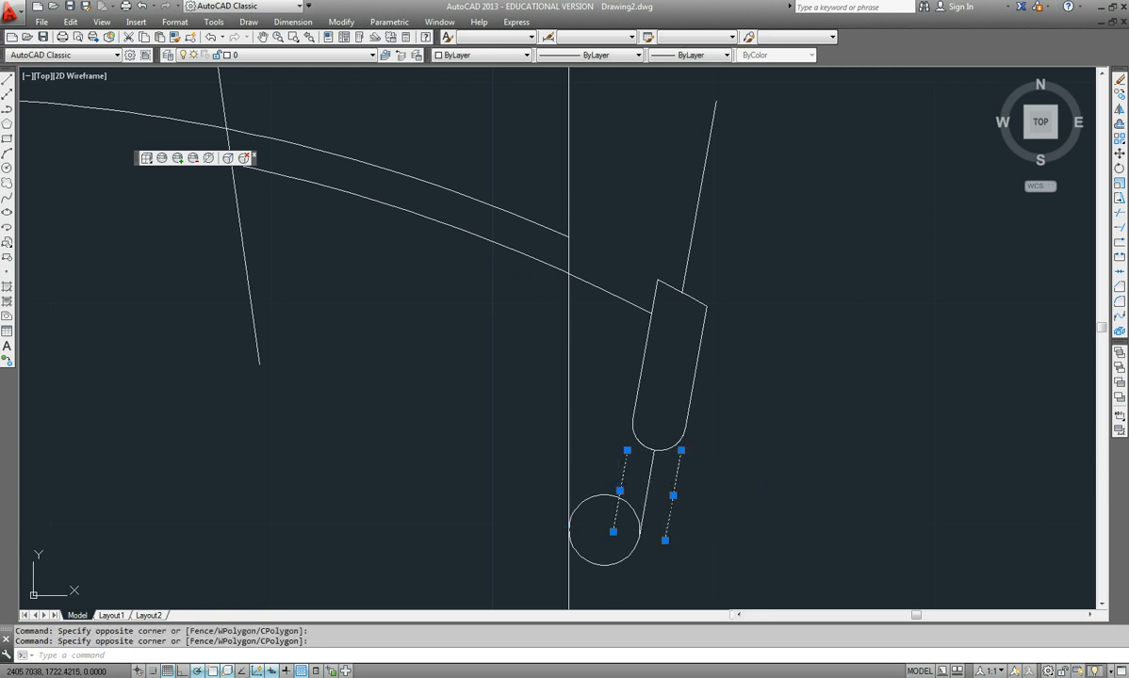
{"action": "key", "text": "Delete"}
Step: Trim away the vertical line below its tangent point on the small lower circle, using all objects as cutting edges
{"action": "middle_click_drag", "start_coordinate": [647, 574], "coordinate": [645, 485]}
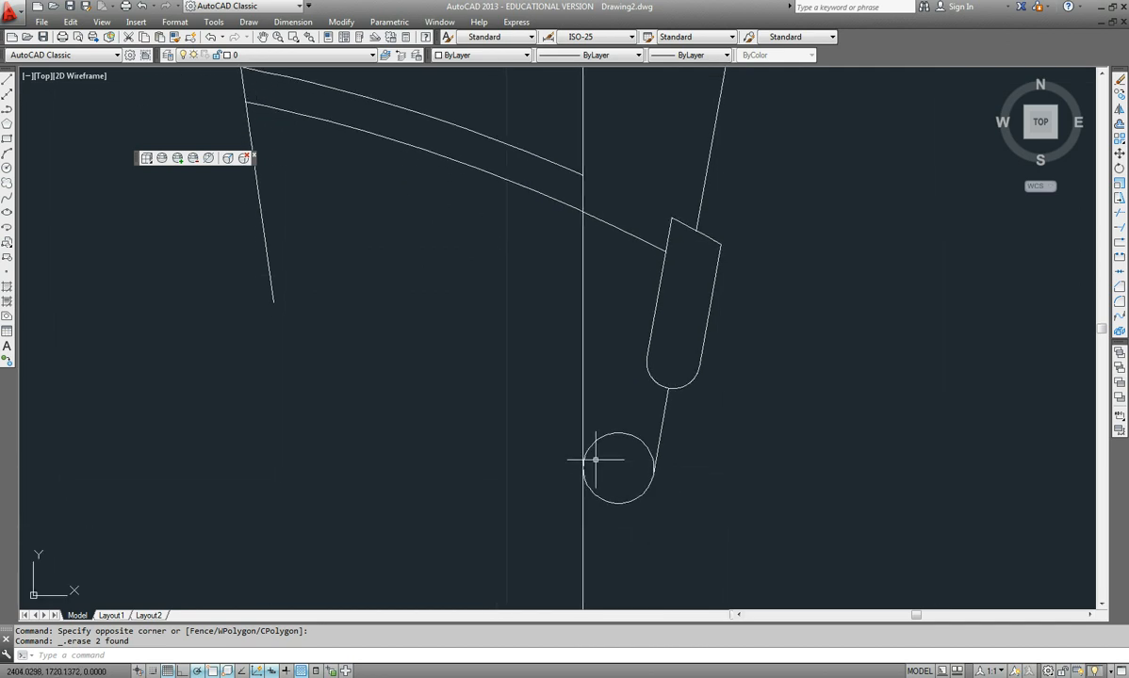
{"action": "key", "text": "Return"}
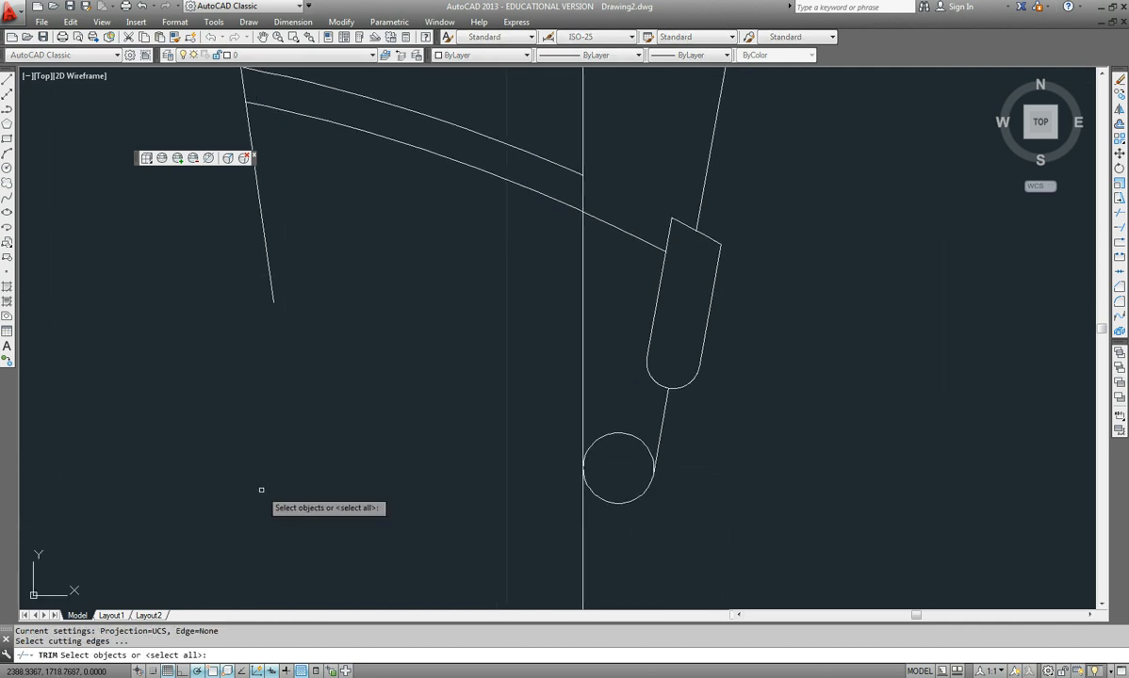
{"action": "key", "text": "Return"}
{"action": "left_click", "coordinate": [710, 560]}
{"action": "left_click", "coordinate": [485, 406]}
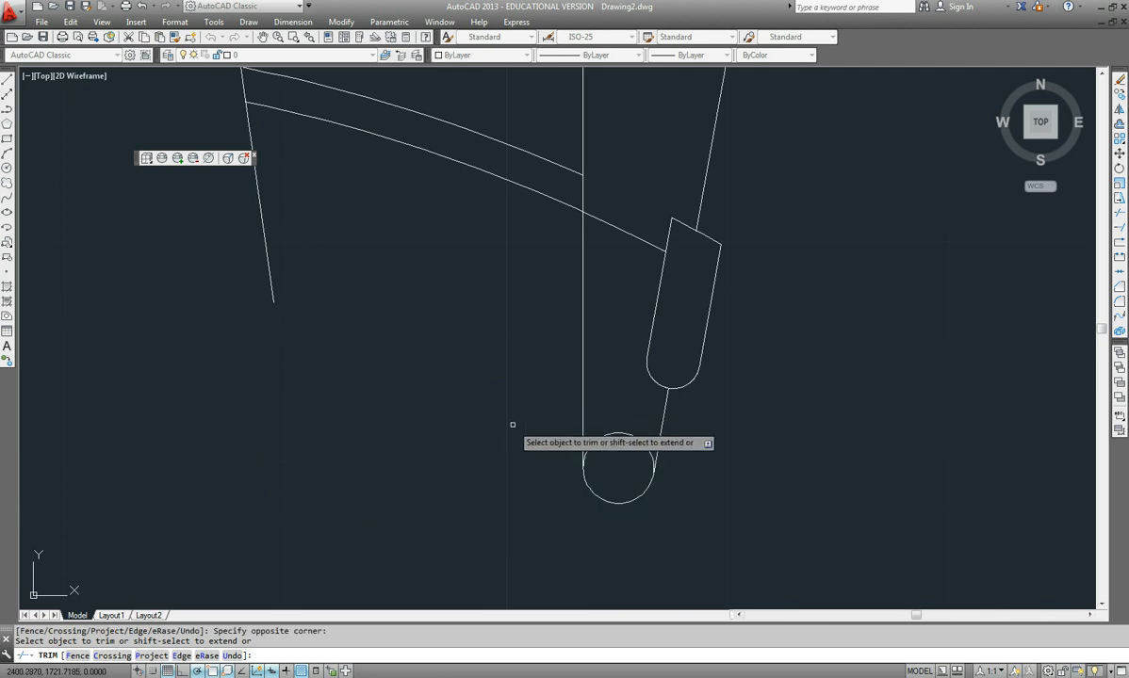
{"action": "key", "text": "Return"}
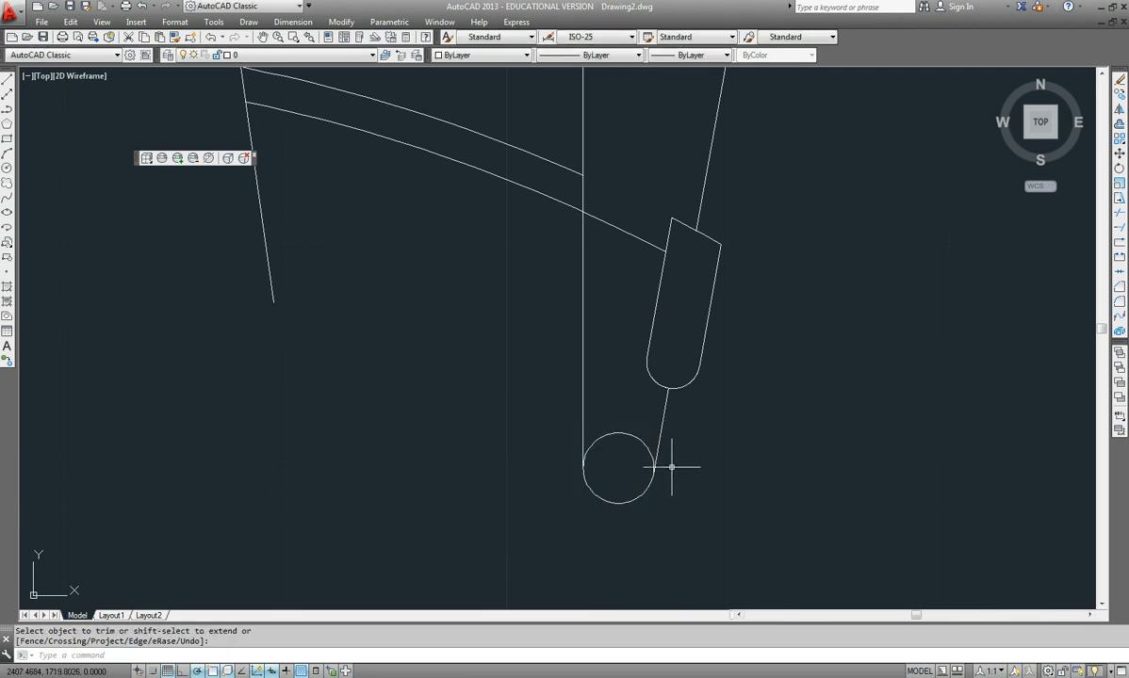
{"action": "left_click", "coordinate": [634, 436]}
{"action": "key", "text": "Escape"}
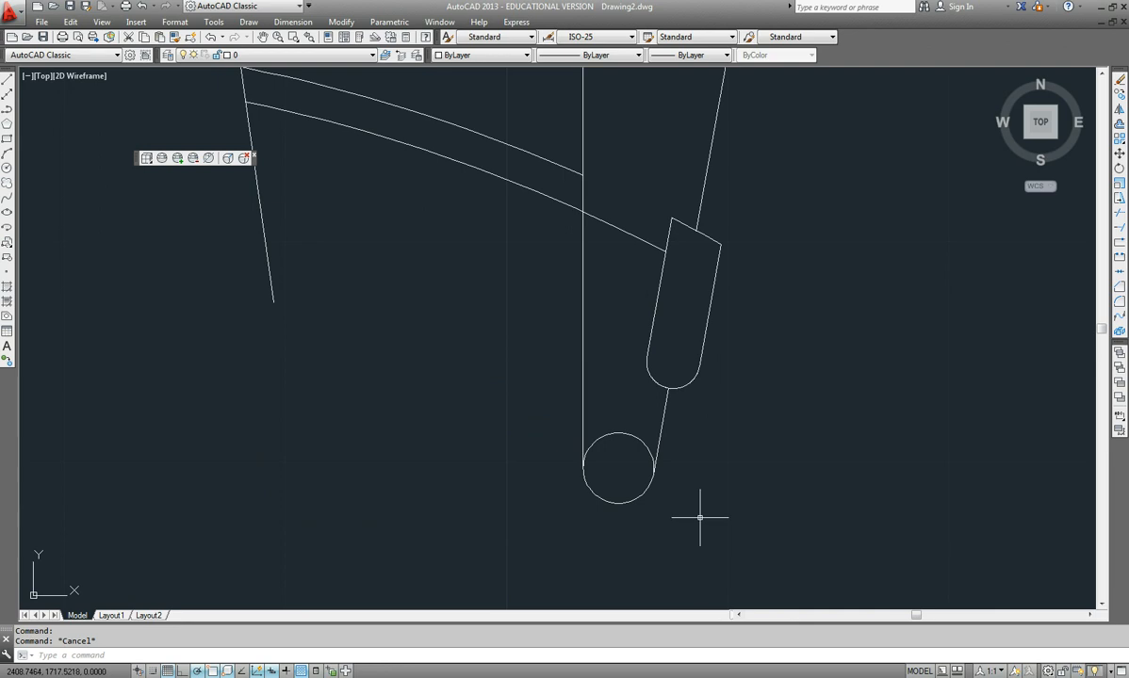
Step: Trim the upper half of the small circle between the vertical line and the slanted line to leave a rounded bottom
{"action": "type", "text": "trim"}
{"action": "key", "text": "Return"}
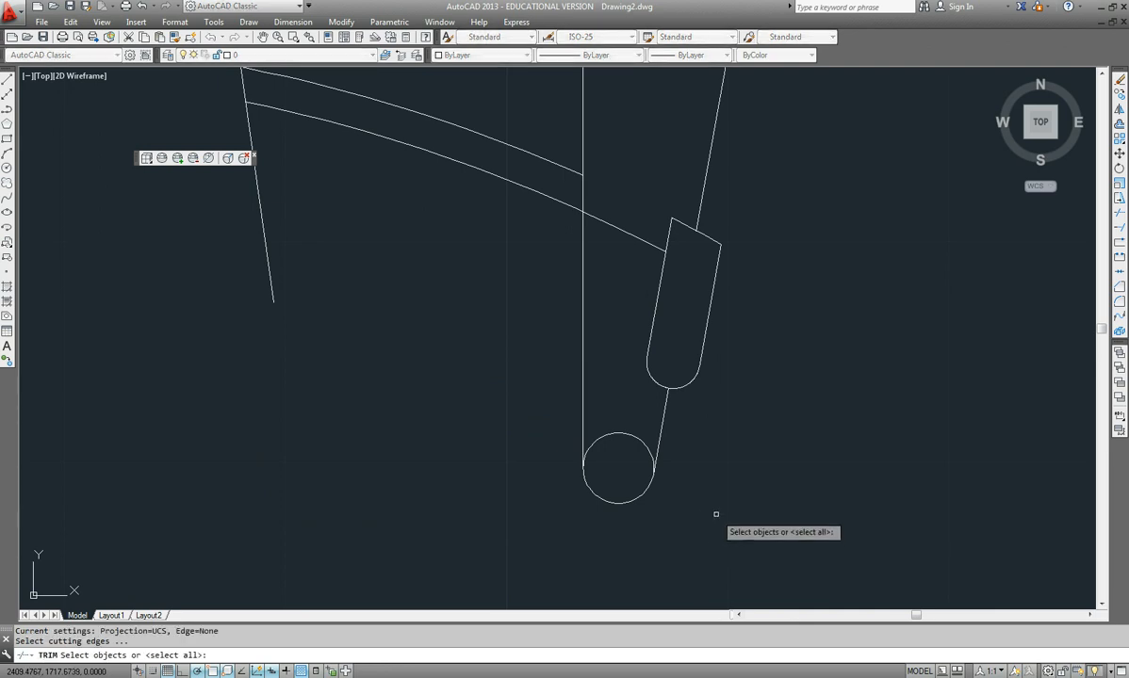
{"action": "left_click", "coordinate": [703, 527]}
{"action": "left_click", "coordinate": [518, 386]}
{"action": "key", "text": "Return"}
{"action": "left_click", "coordinate": [641, 442]}
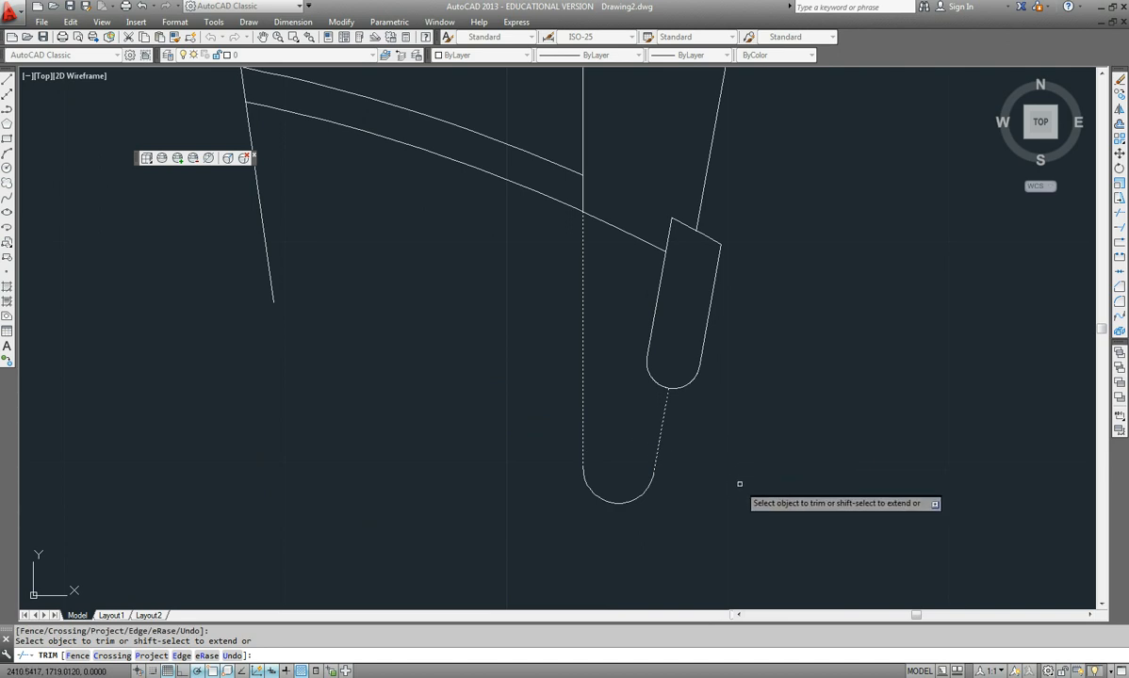
{"action": "key", "text": "Escape"}
Step: Trim the inner arc between the vertical line and the slot's left side
{"action": "scroll", "coordinate": [605, 493], "scroll_direction": "up", "scroll_amount": 5}
{"action": "scroll", "coordinate": [589, 423], "scroll_direction": "down", "scroll_amount": 6}
{"action": "middle_click_drag", "start_coordinate": [668, 328], "coordinate": [789, 574]}
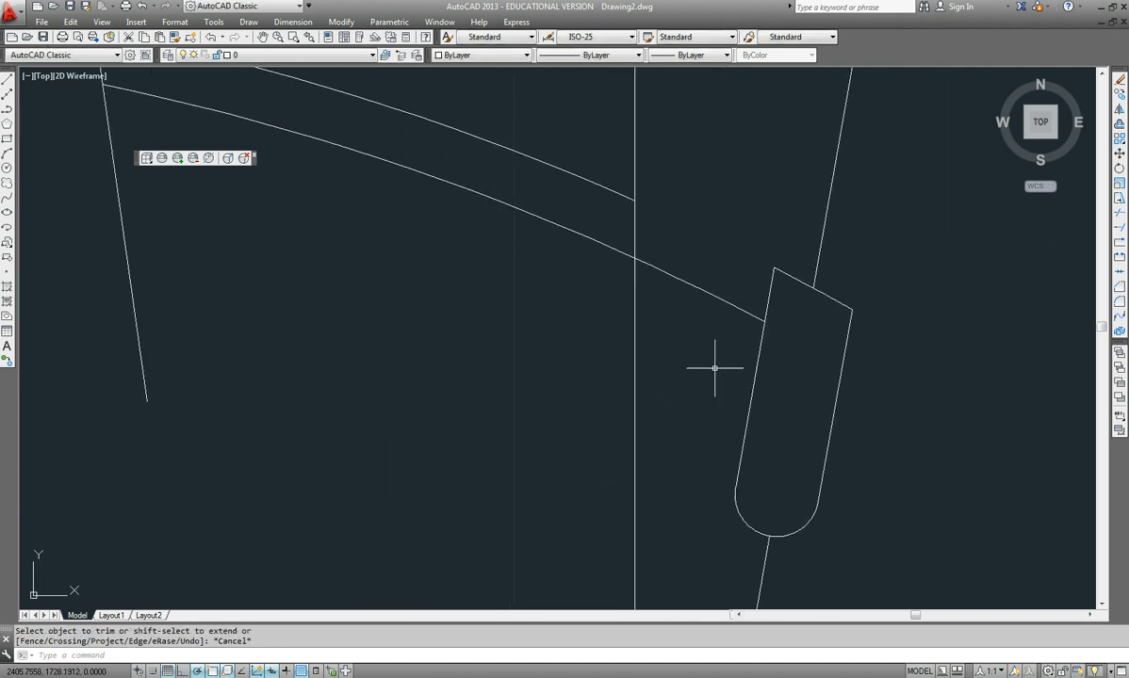
{"action": "middle_click_drag", "start_coordinate": [683, 333], "coordinate": [672, 415]}
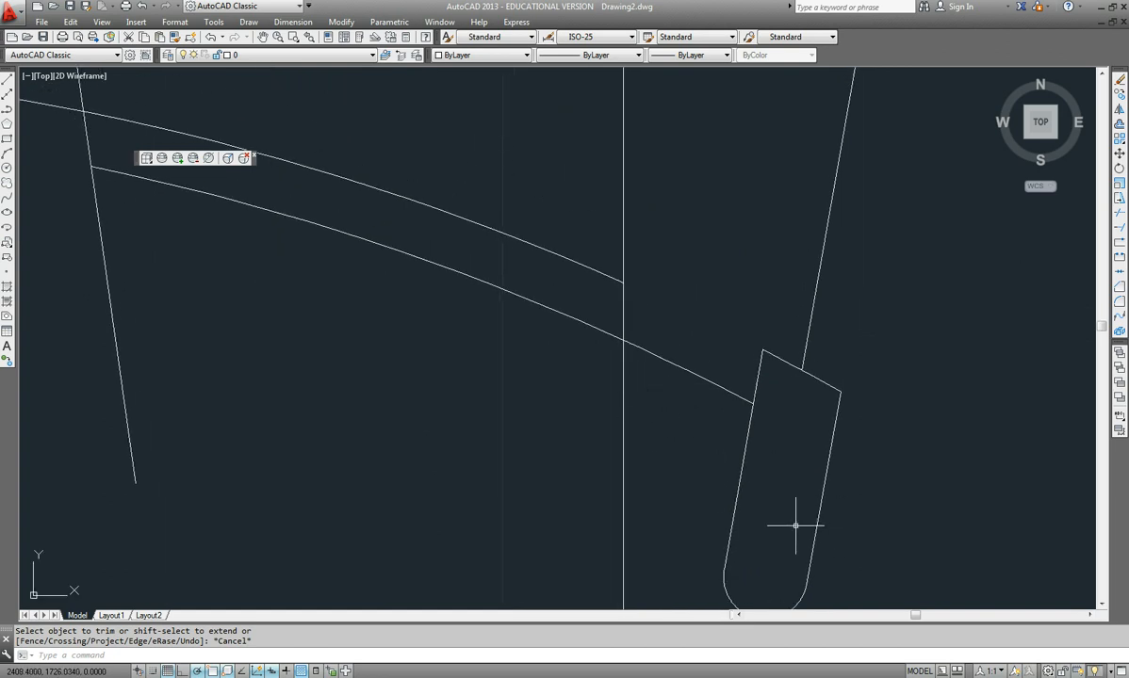
{"action": "key", "text": "Return"}
{"action": "left_click", "coordinate": [848, 518]}
{"action": "left_click", "coordinate": [491, 198]}
{"action": "key", "text": "Return"}
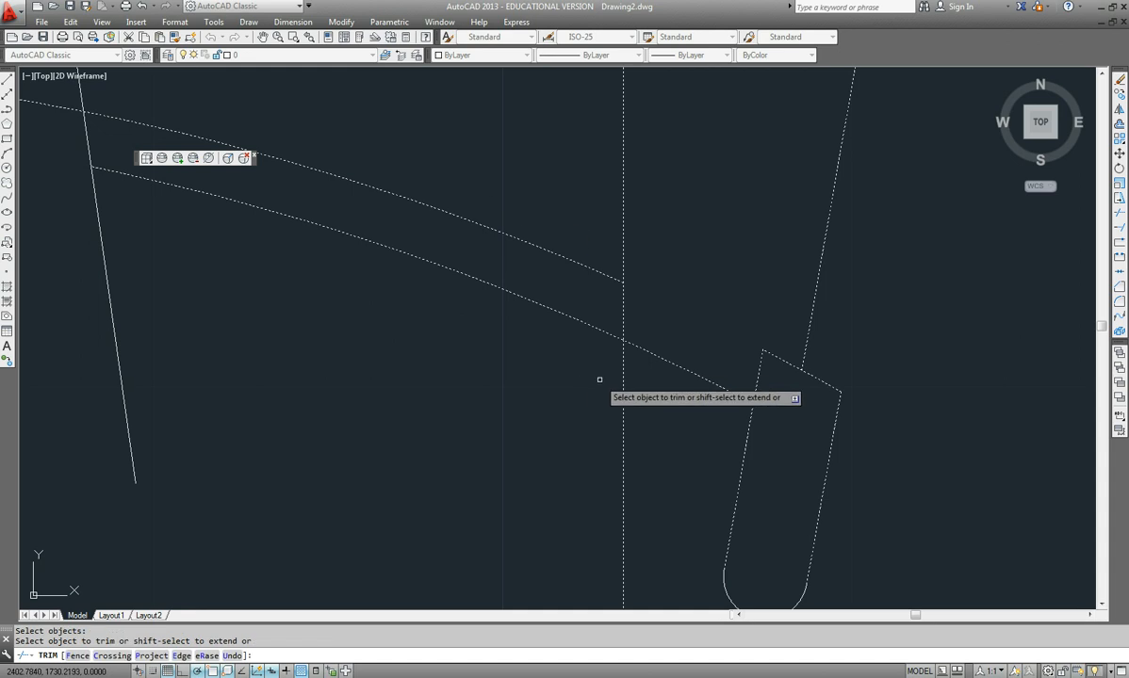
{"action": "left_click", "coordinate": [646, 349]}
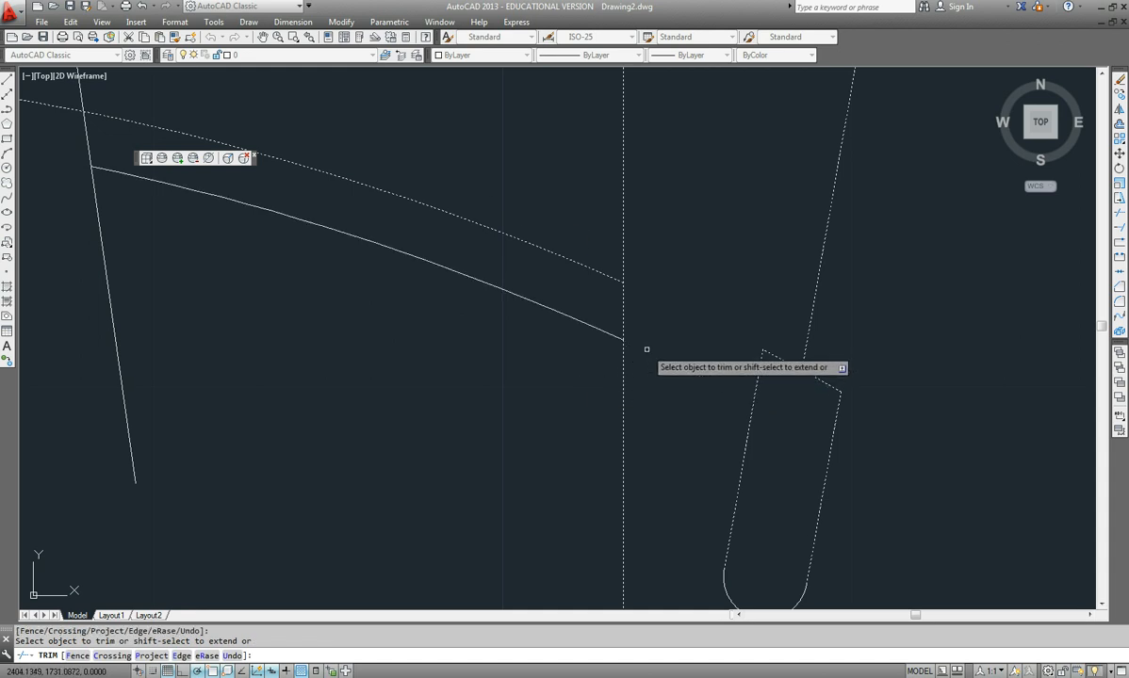
{"action": "key", "text": "Escape"}
Step: Erase the outer arc, the slanted line above the slot and the slanted left limit line
{"action": "left_click", "coordinate": [533, 243]}
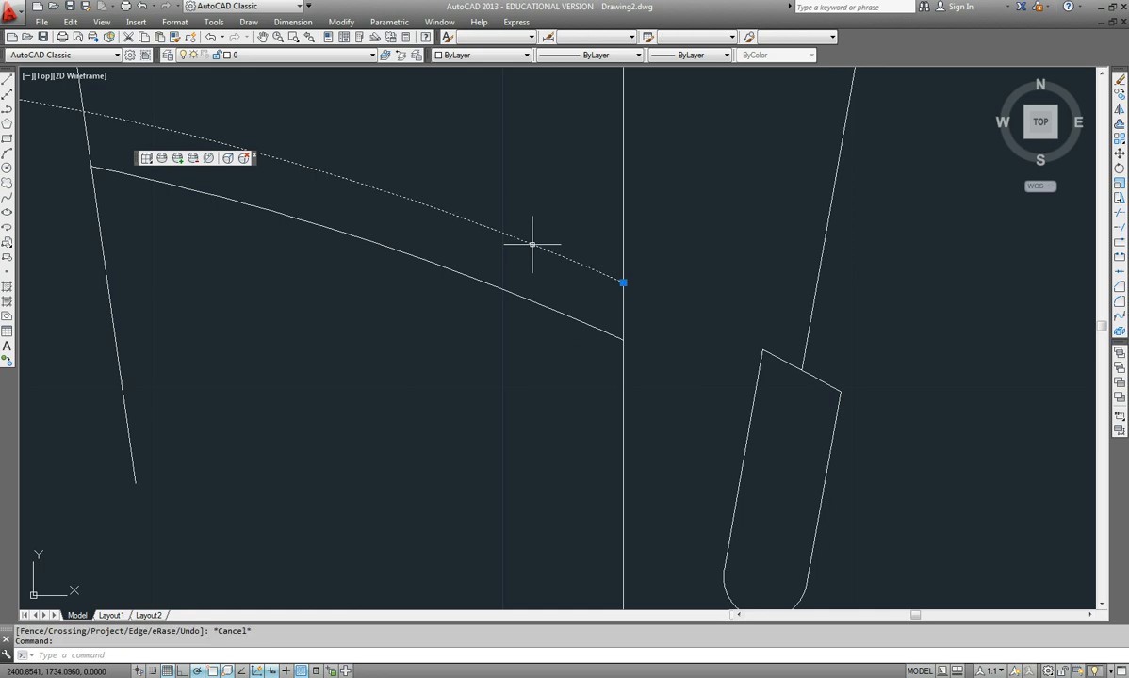
{"action": "key", "text": "Delete"}
{"action": "scroll", "coordinate": [527, 301], "scroll_direction": "down", "scroll_amount": 10}
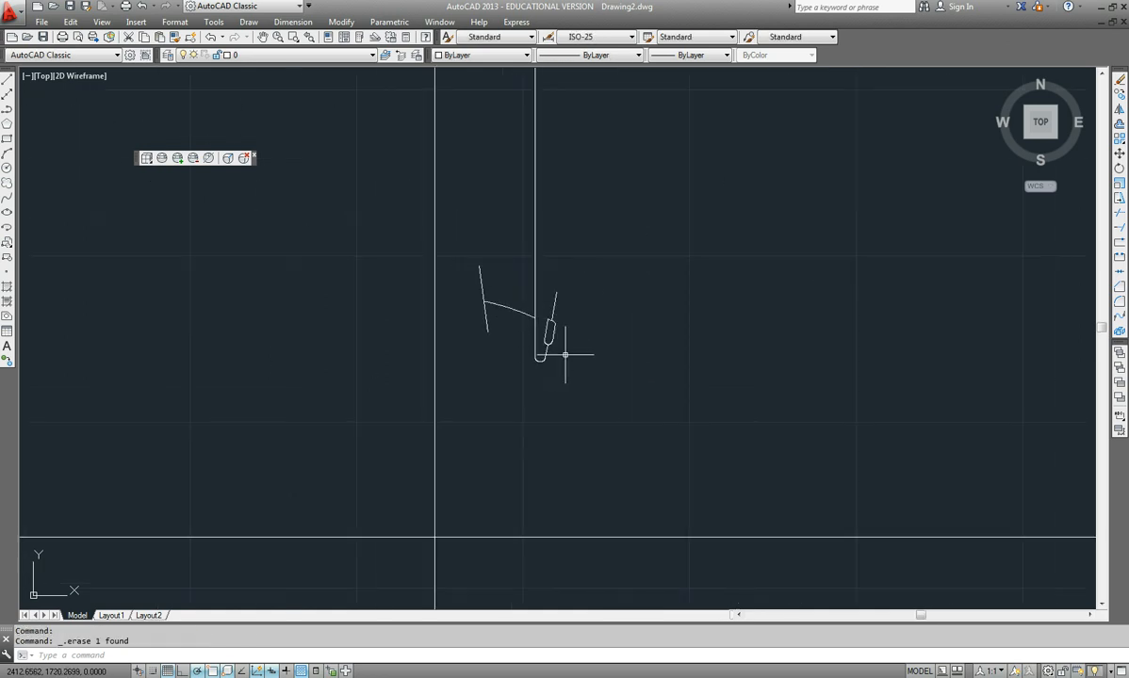
{"action": "middle_click_drag", "start_coordinate": [565, 315], "coordinate": [547, 345]}
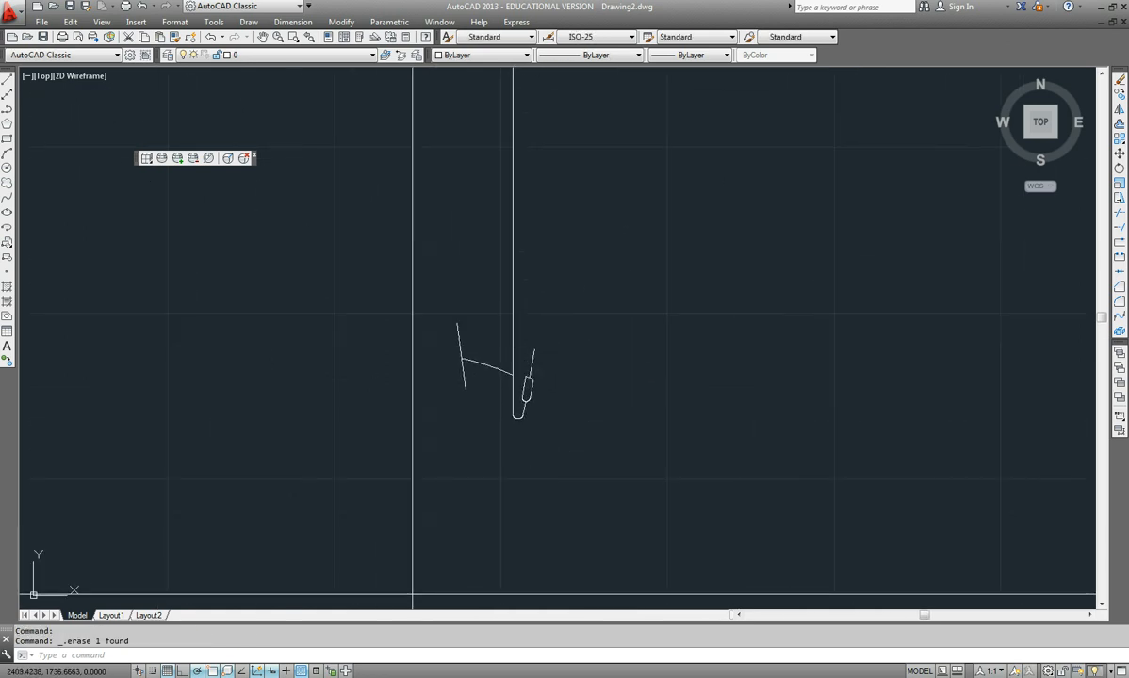
{"action": "key", "text": "Delete"}
{"action": "left_click", "coordinate": [465, 381]}
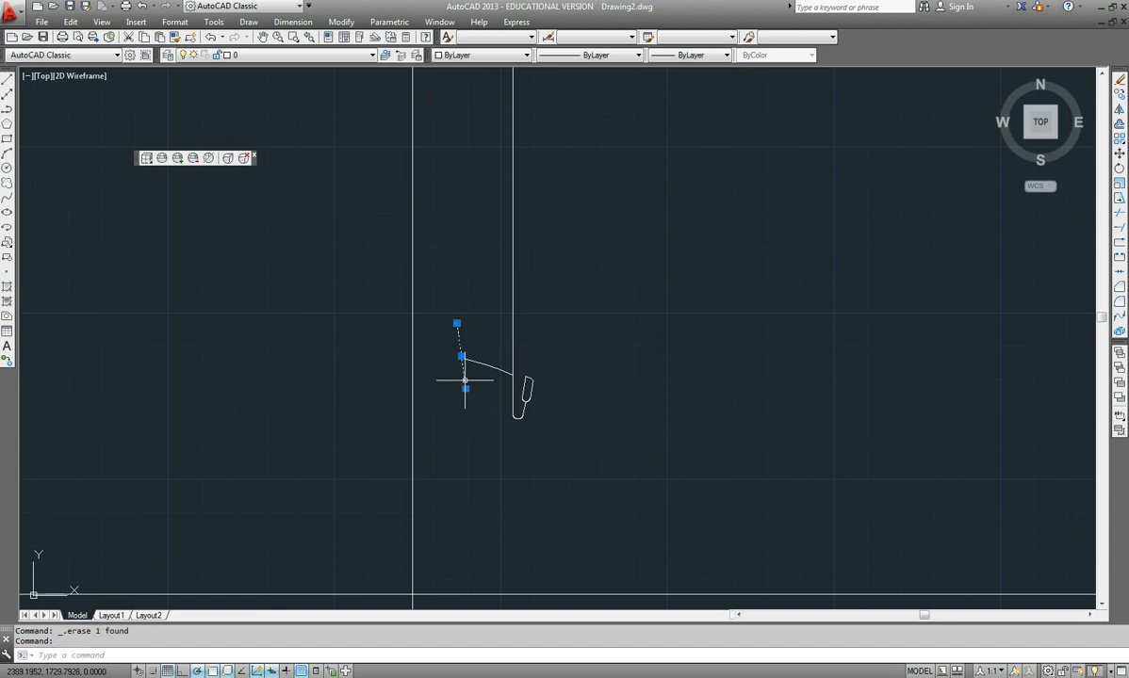
{"action": "key", "text": "Delete"}
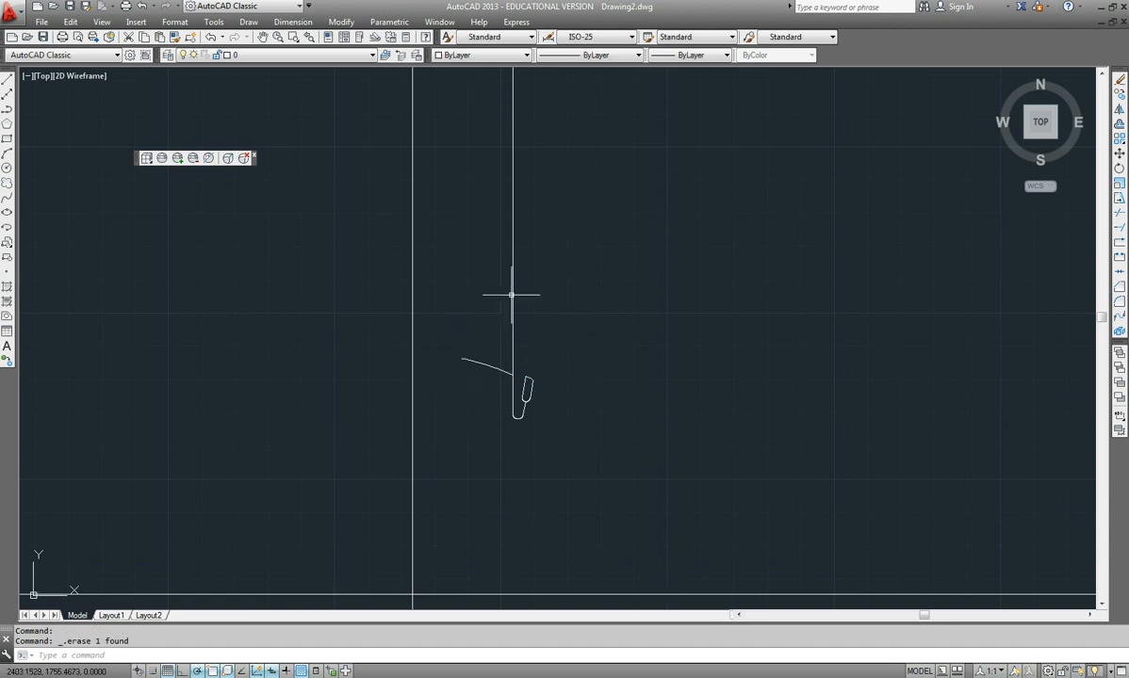
{"action": "type", "text": "tri"}
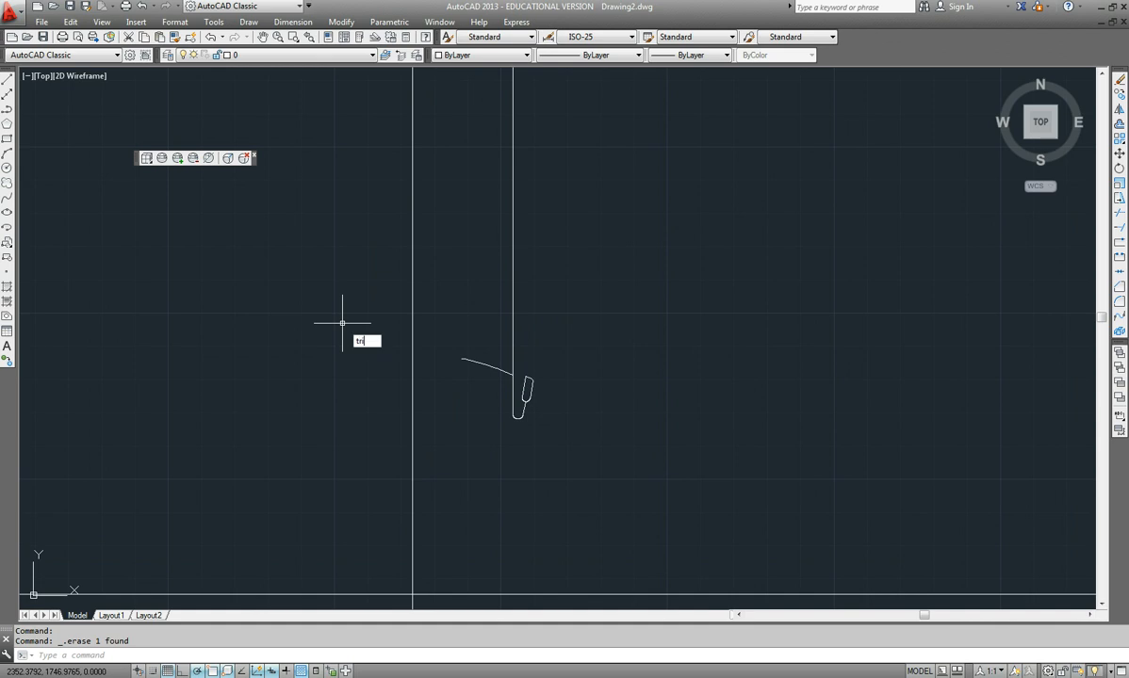
{"action": "type", "text": "m"}
{"action": "key", "text": "Return"}
{"action": "left_click", "coordinate": [577, 443]}
{"action": "left_click", "coordinate": [418, 313]}
{"action": "key", "text": "Return"}
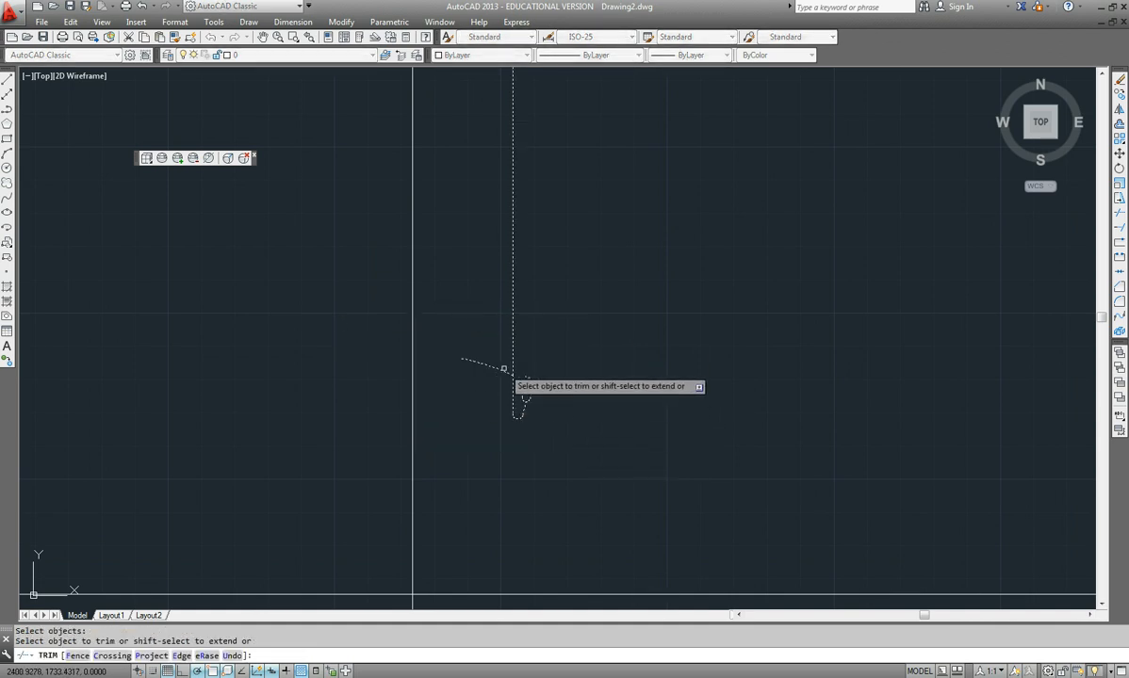
{"action": "key", "text": "Escape"}
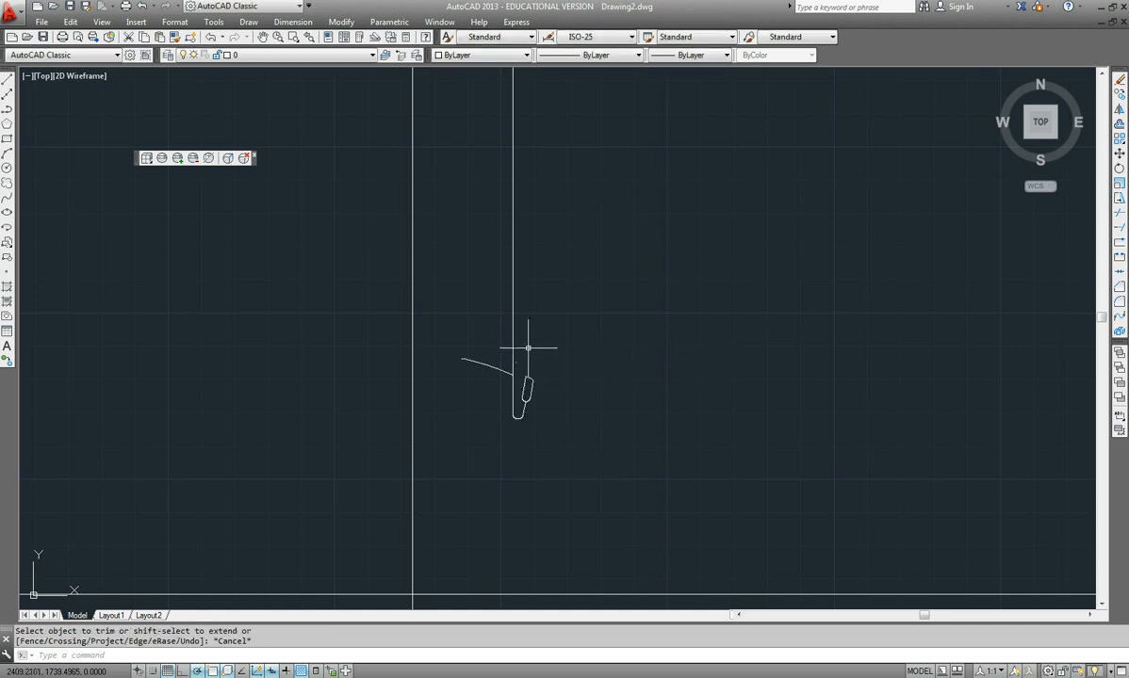
Step: Erase the vertical construction line above the end of the inner arc
{"action": "left_click", "coordinate": [513, 328]}
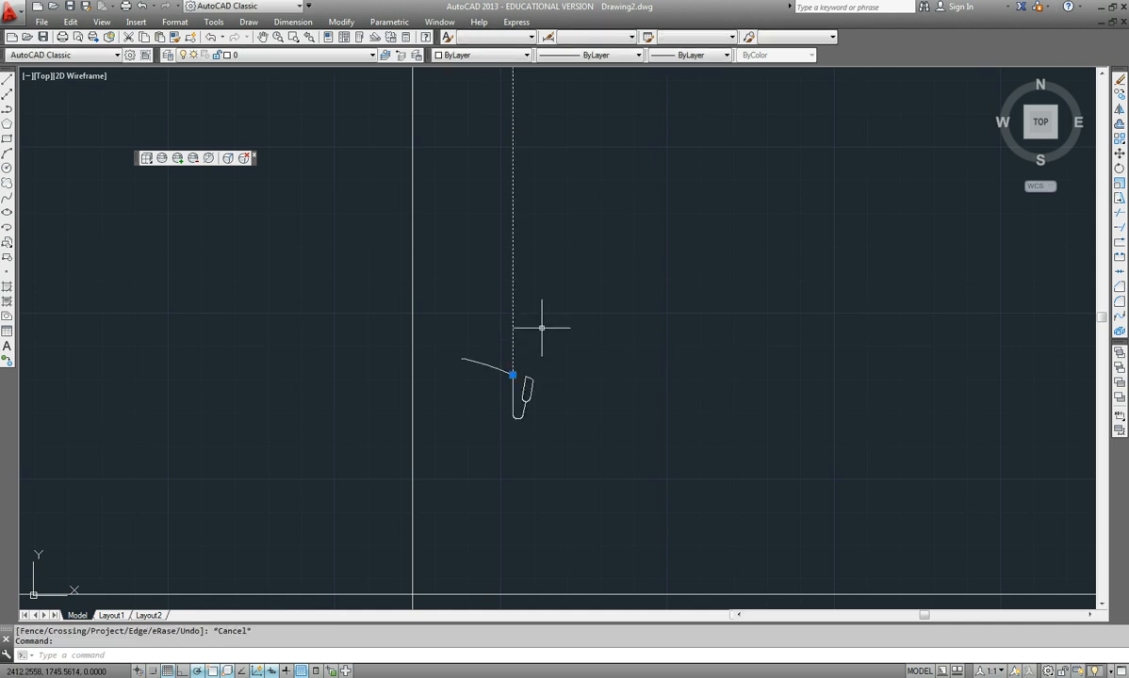
{"action": "key", "text": "Delete"}
{"action": "middle_click_drag", "start_coordinate": [537, 447], "coordinate": [607, 417]}
{"action": "scroll", "coordinate": [607, 418], "scroll_direction": "down", "scroll_amount": 2}
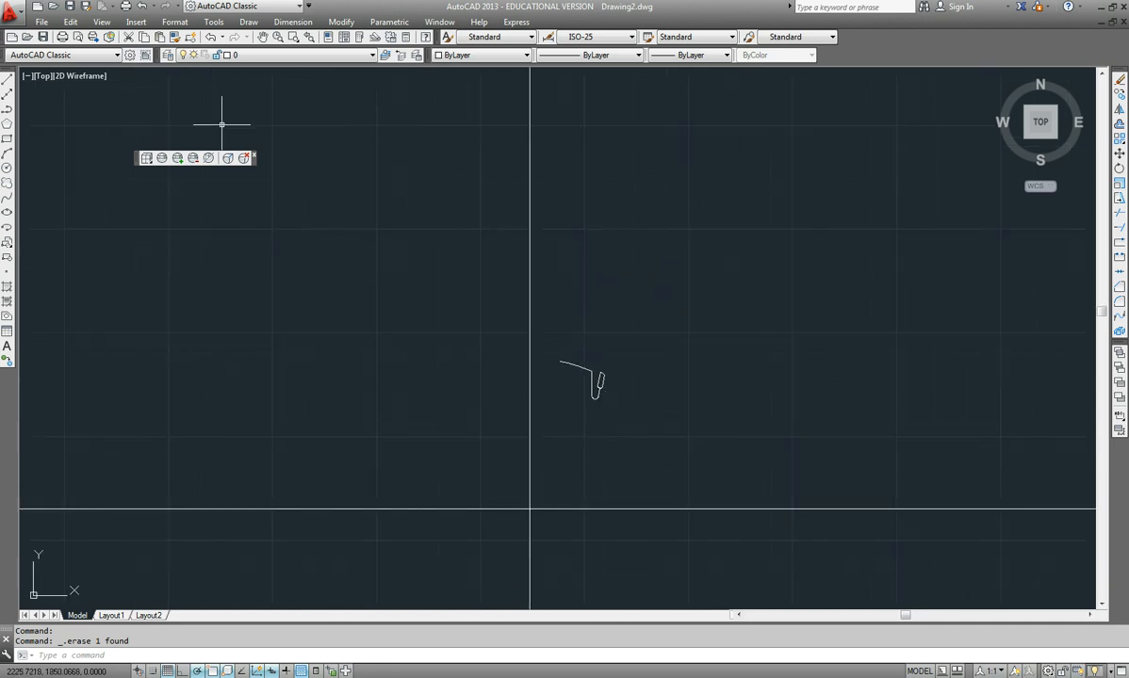